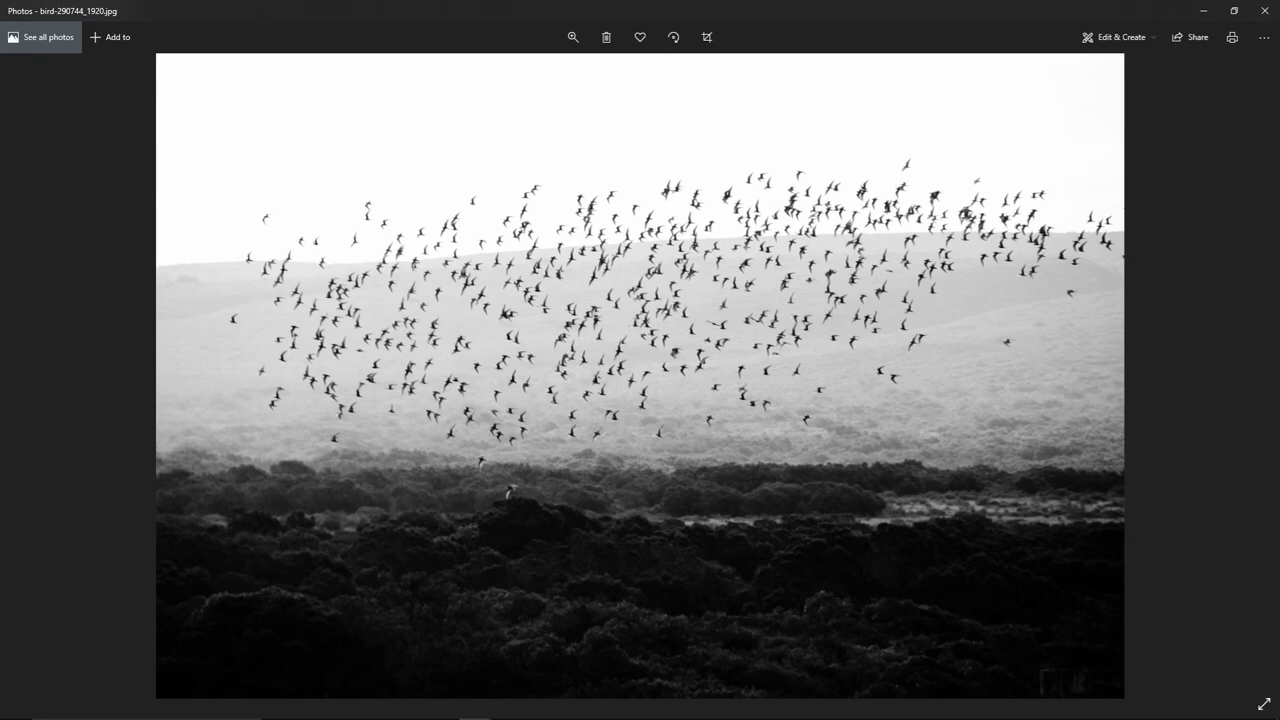
- Browse the sample images in the photo viewer, then close its windows and switch to DaVinci Resolve
key(Right)
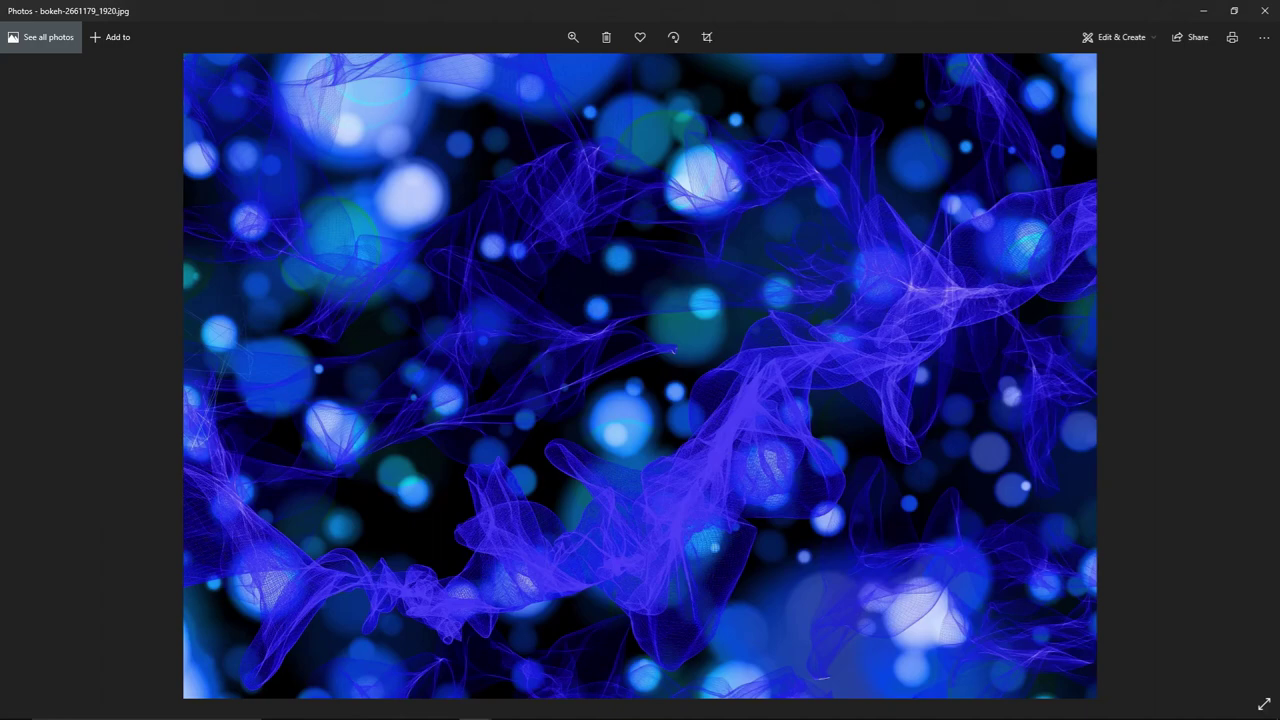
key(Right)
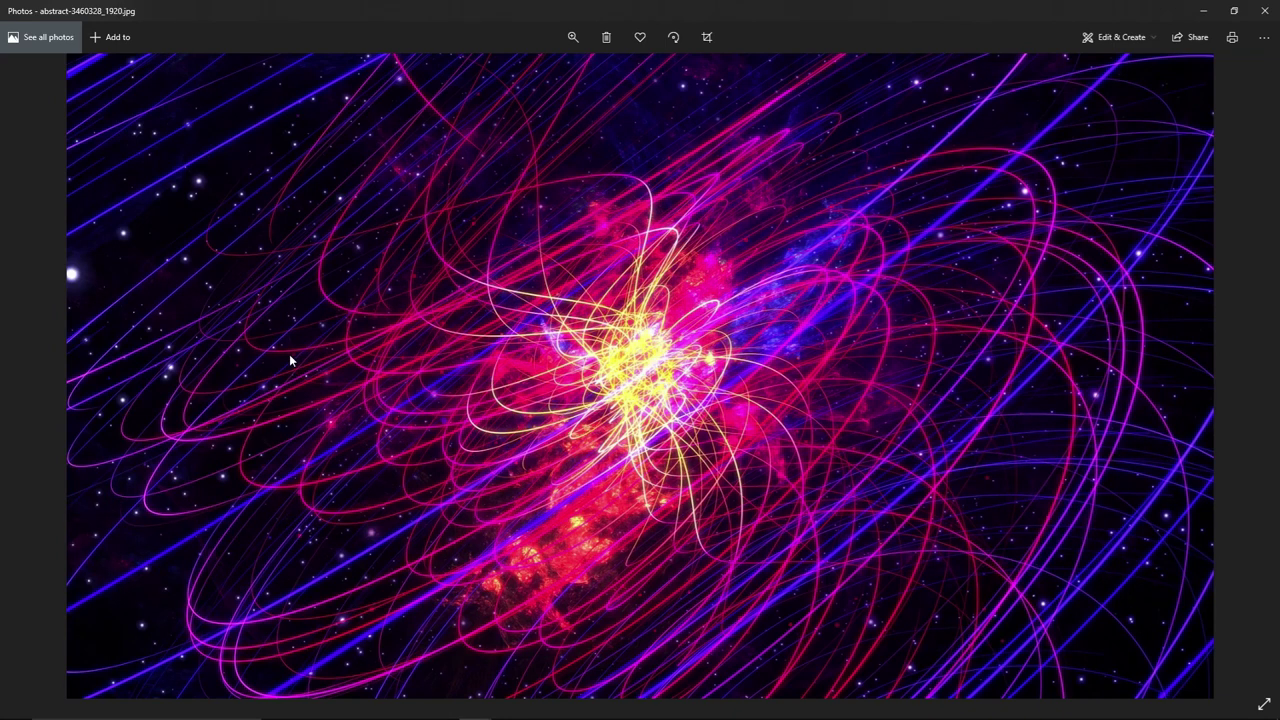
click(1268, 12)
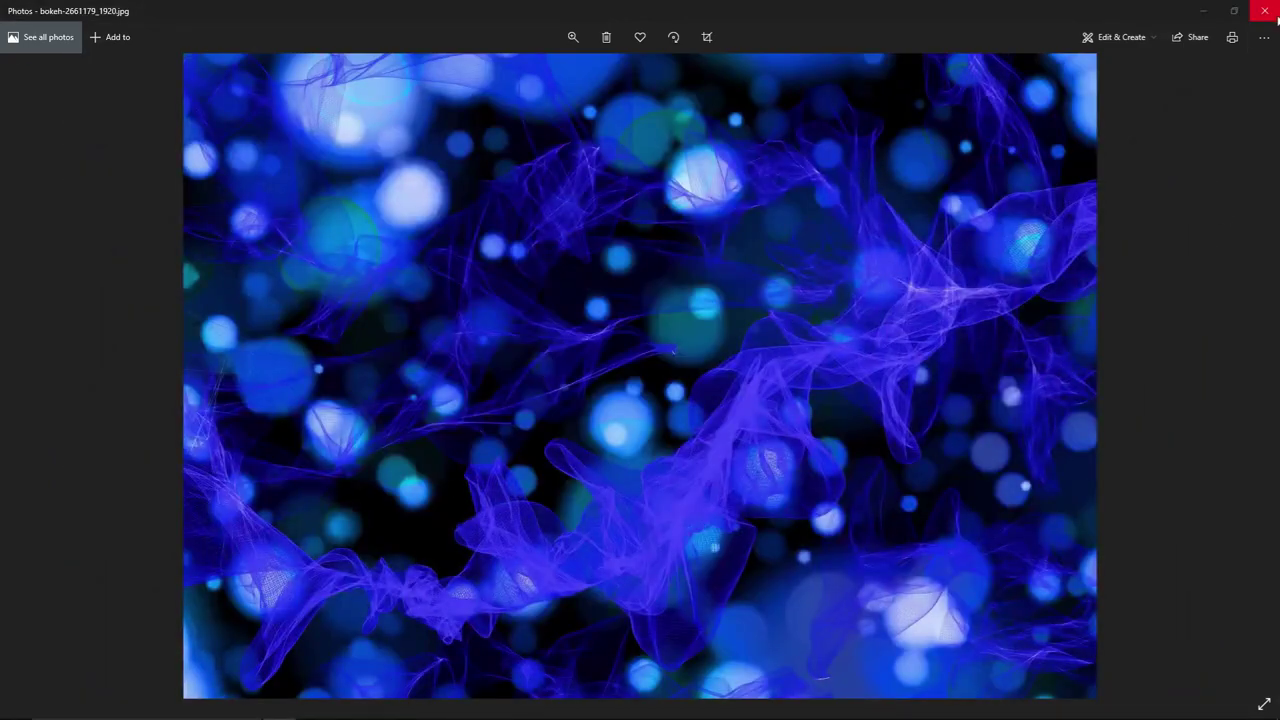
click(1270, 12)
click(1270, 12)
click(1270, 12)
click(1270, 12)
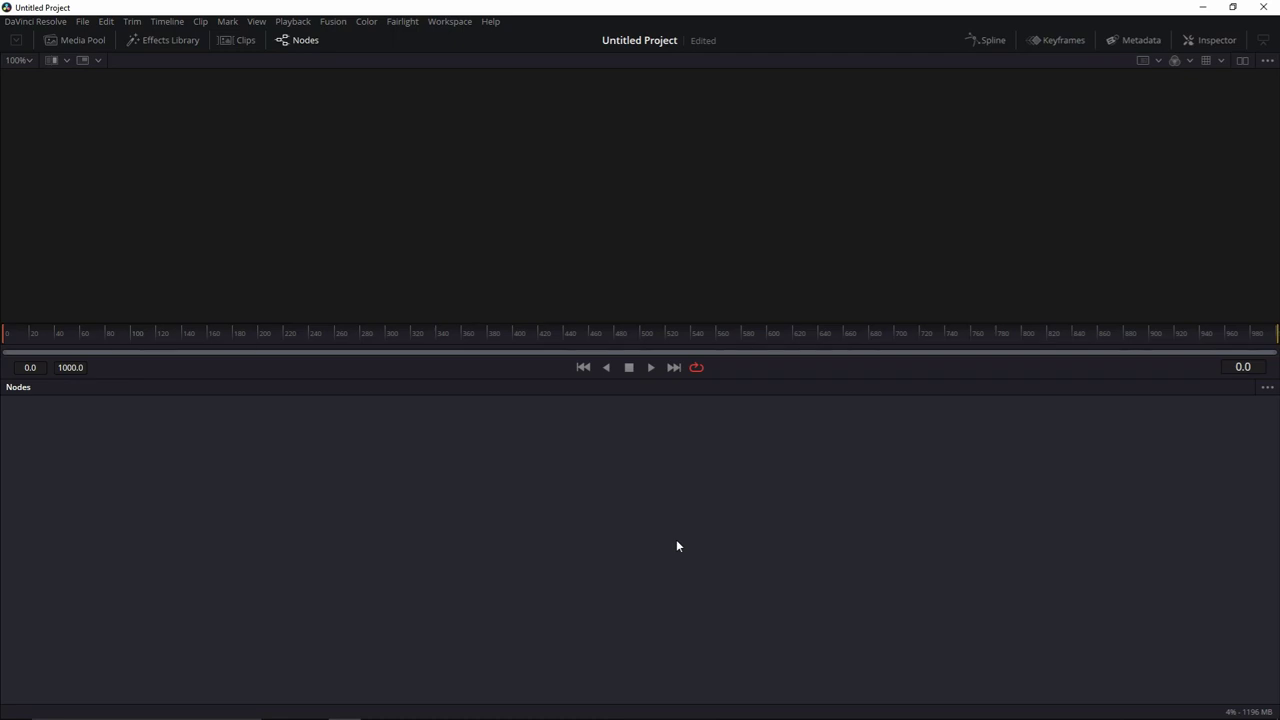
- Review the Master Settings in the project settings, leaving them unchanged
key(shift+9)
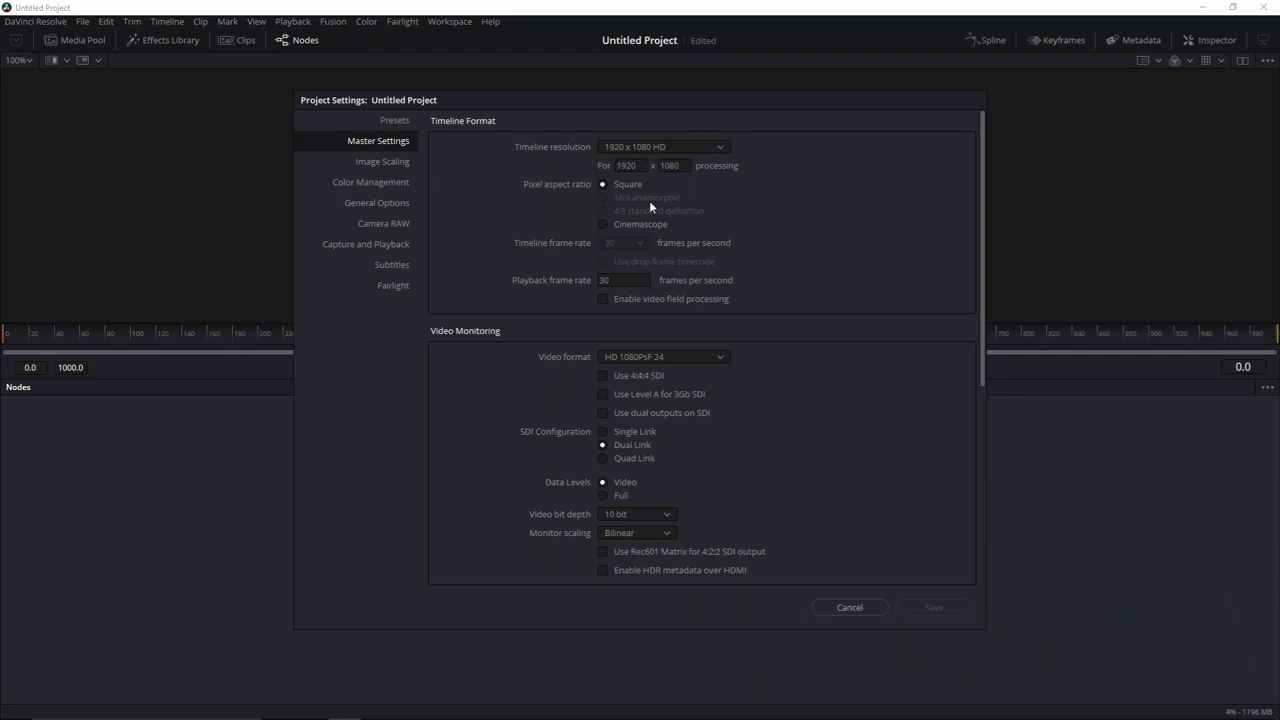
click(862, 609)
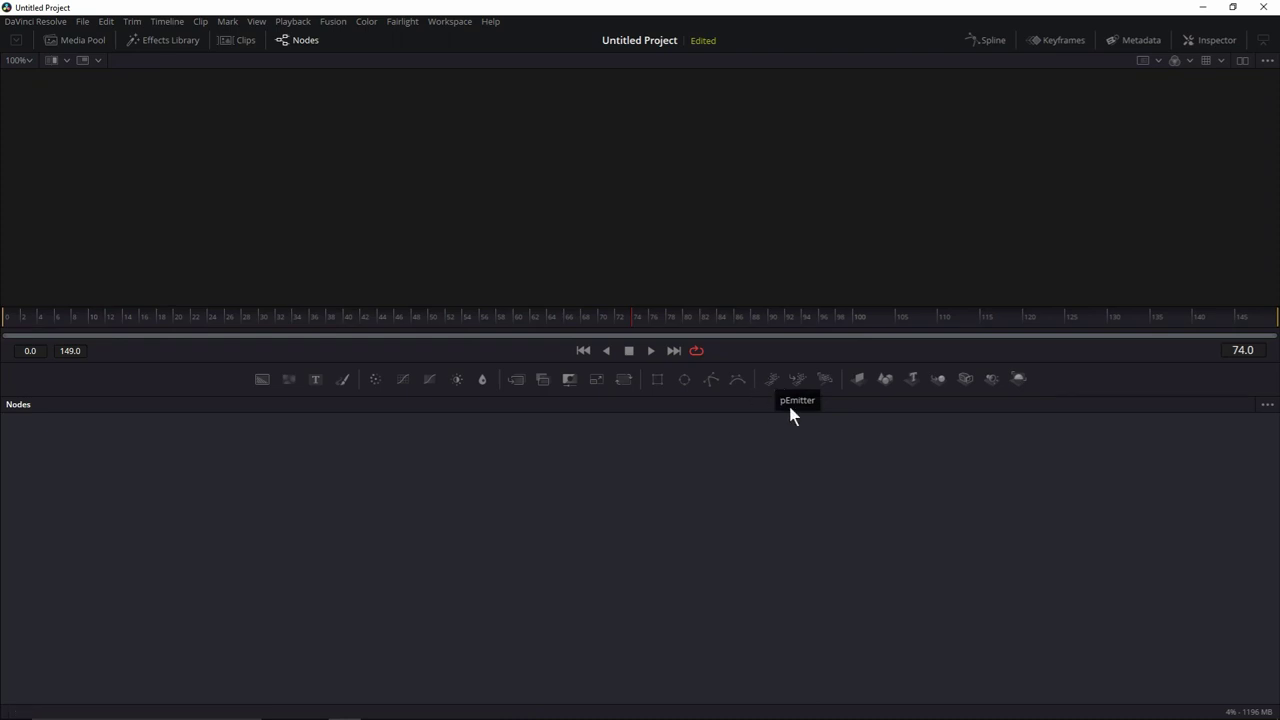
click(771, 380)
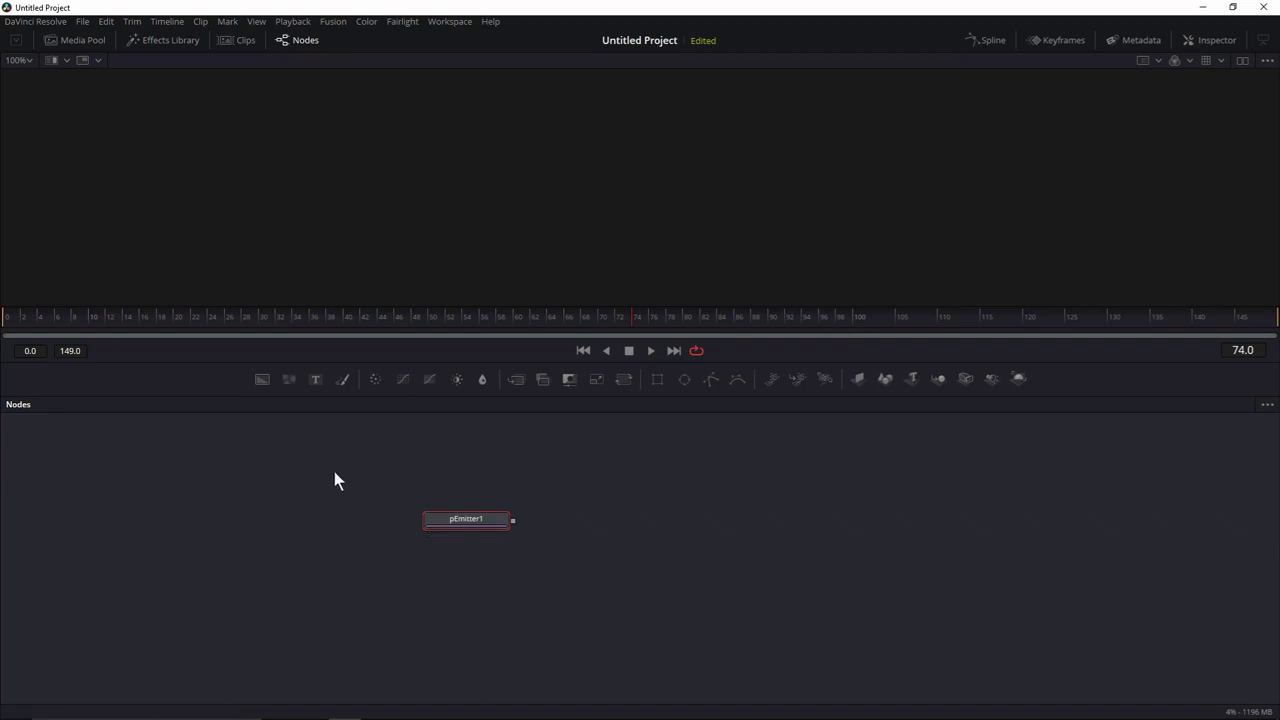
drag(350, 469, 643, 574)
key(Delete)
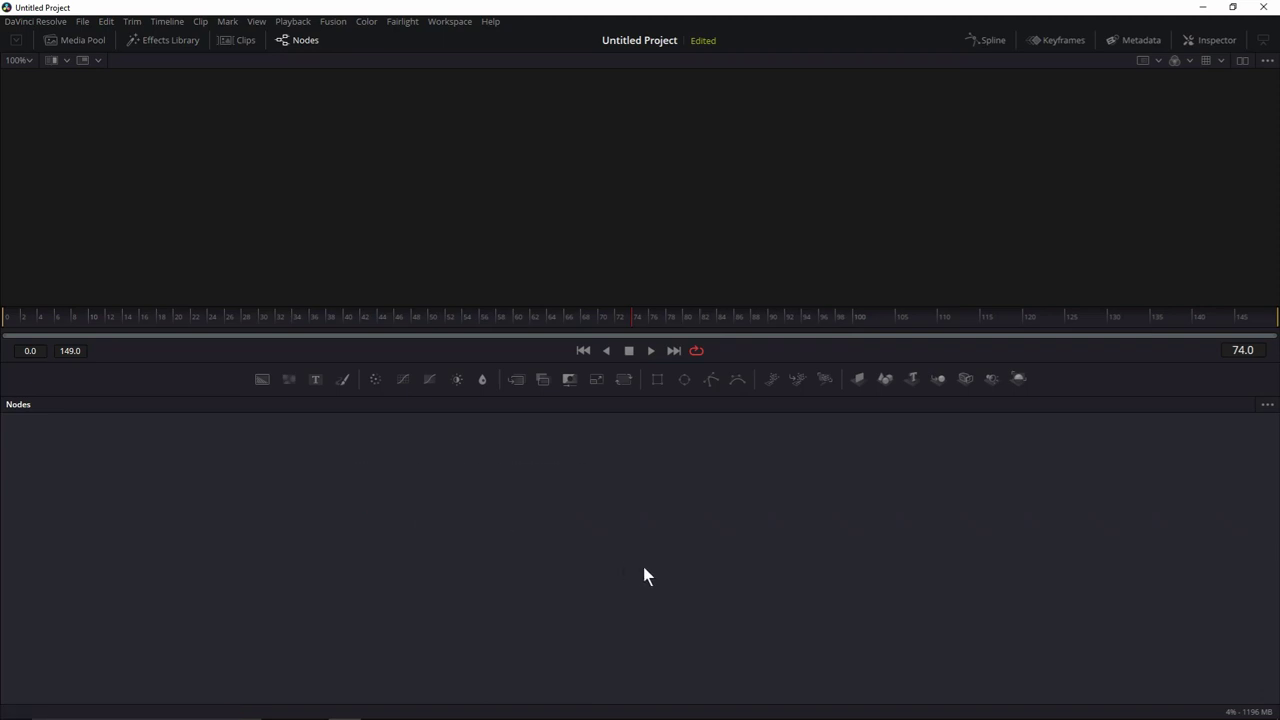
- Hide the Fusion toolbar above the node graph
click(340, 21)
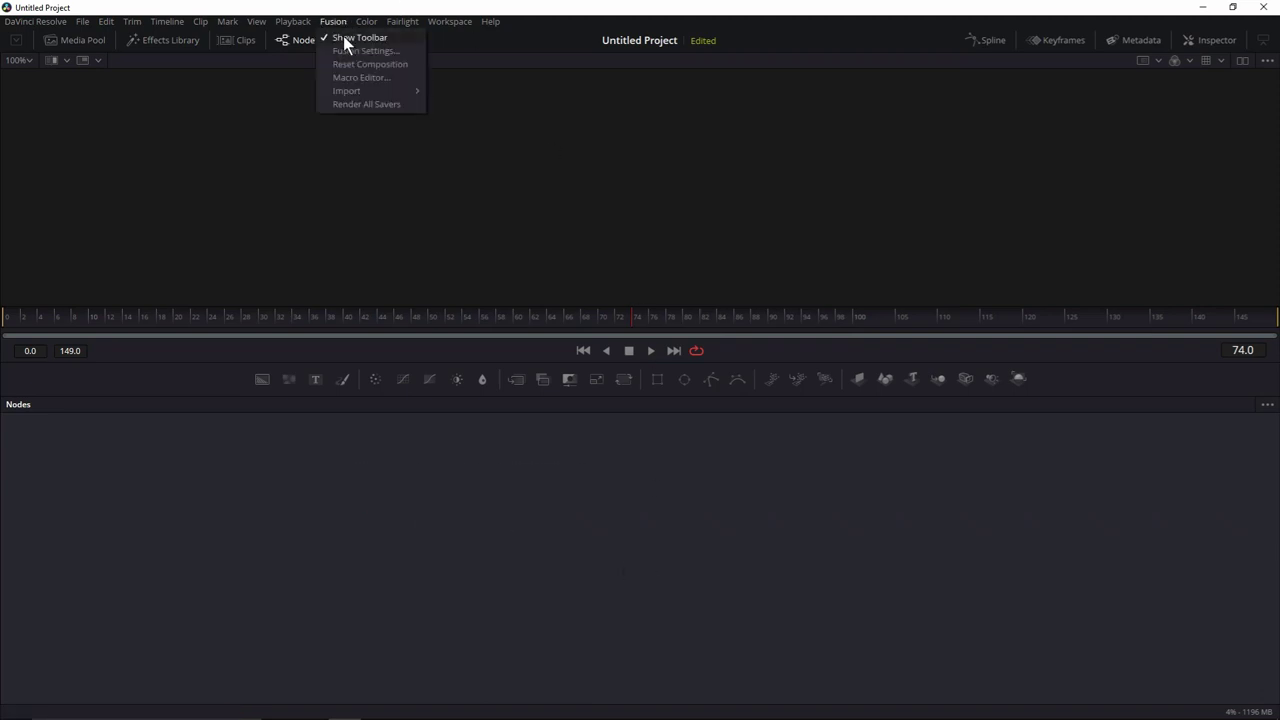
click(345, 38)
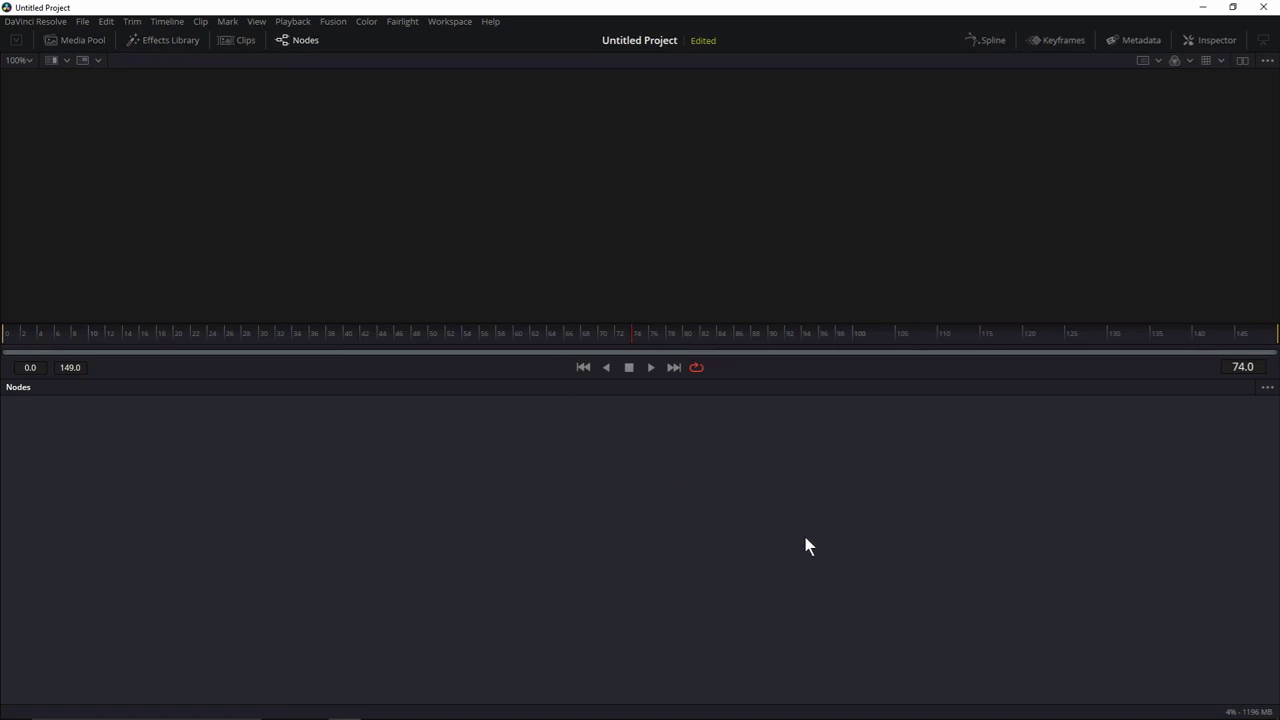
- Add a pEmitter node to the empty node graph using the tool search
key(shift+space)
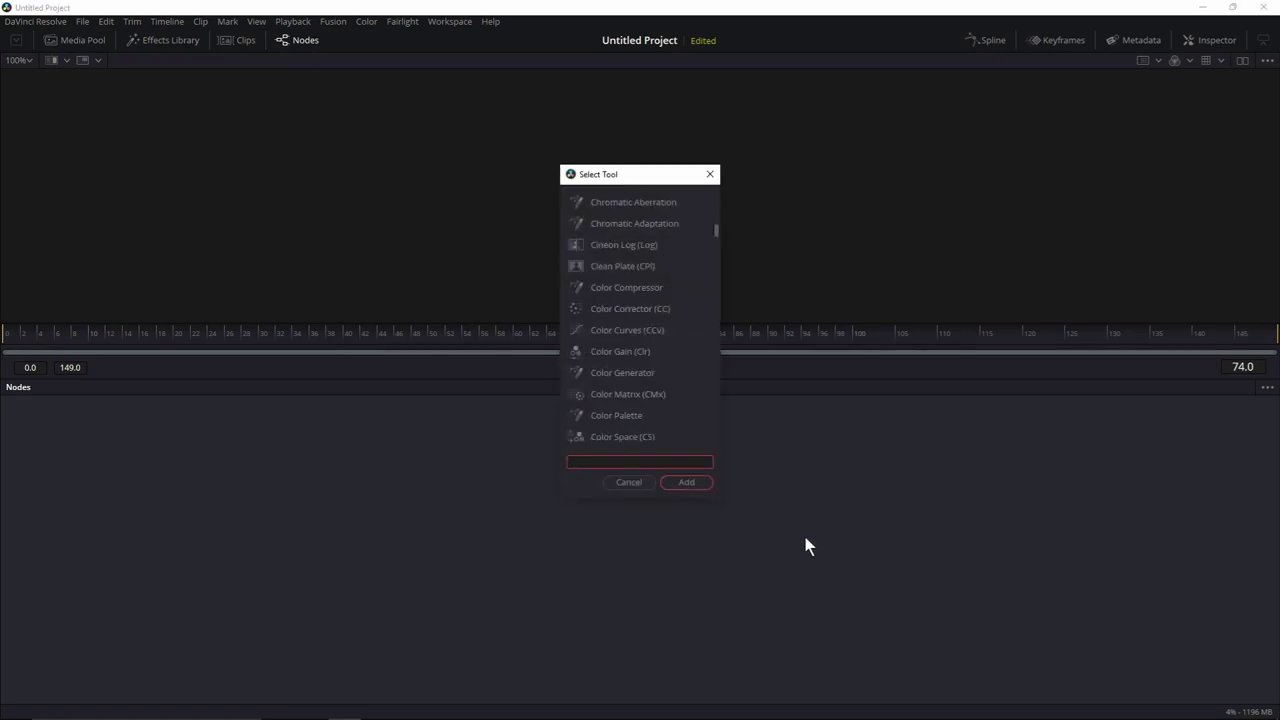
text(pem)
key(Return)
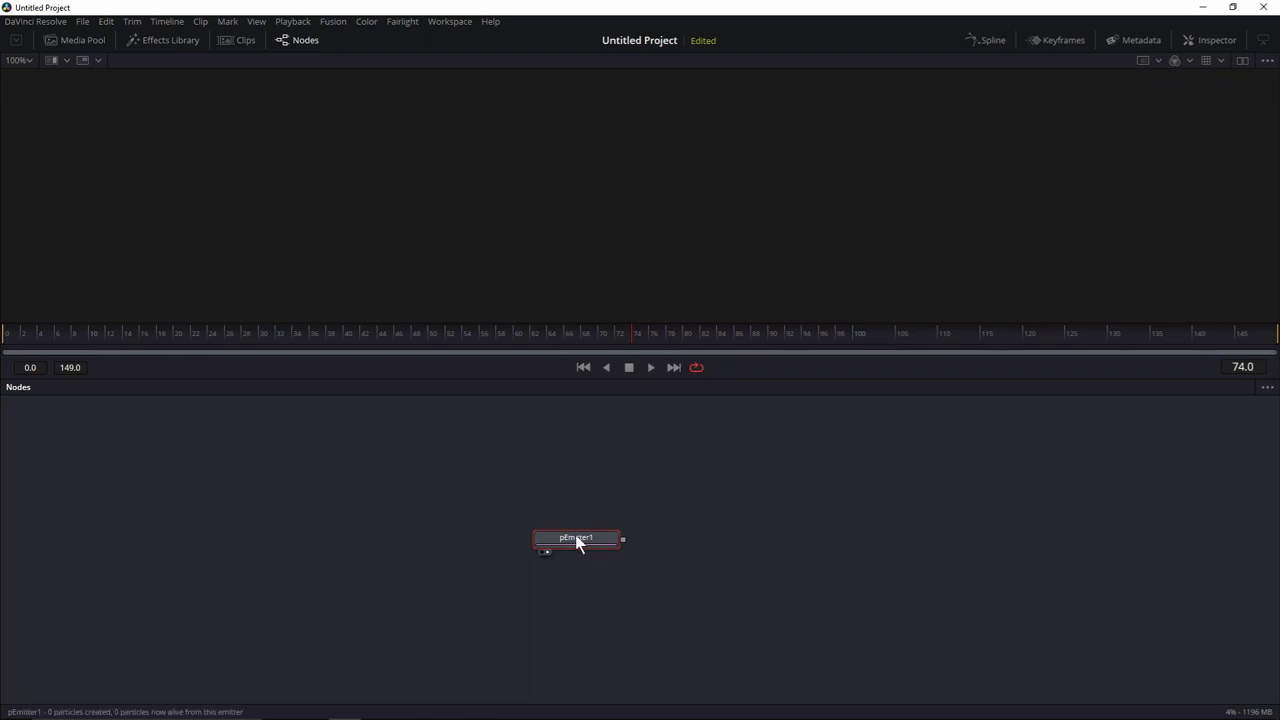
mouse_move(591, 541)
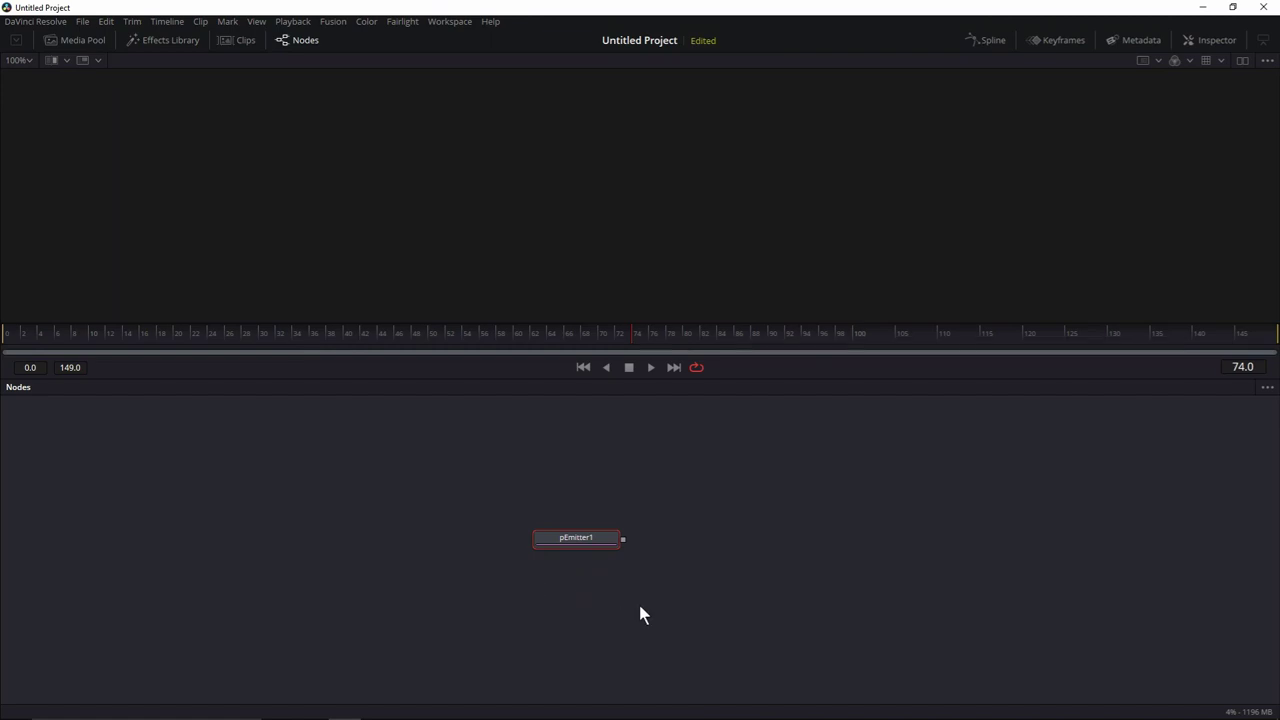
- Add a pRender node connected after pEmitter and show its output in the viewer
key(shift+space)
text(pem)
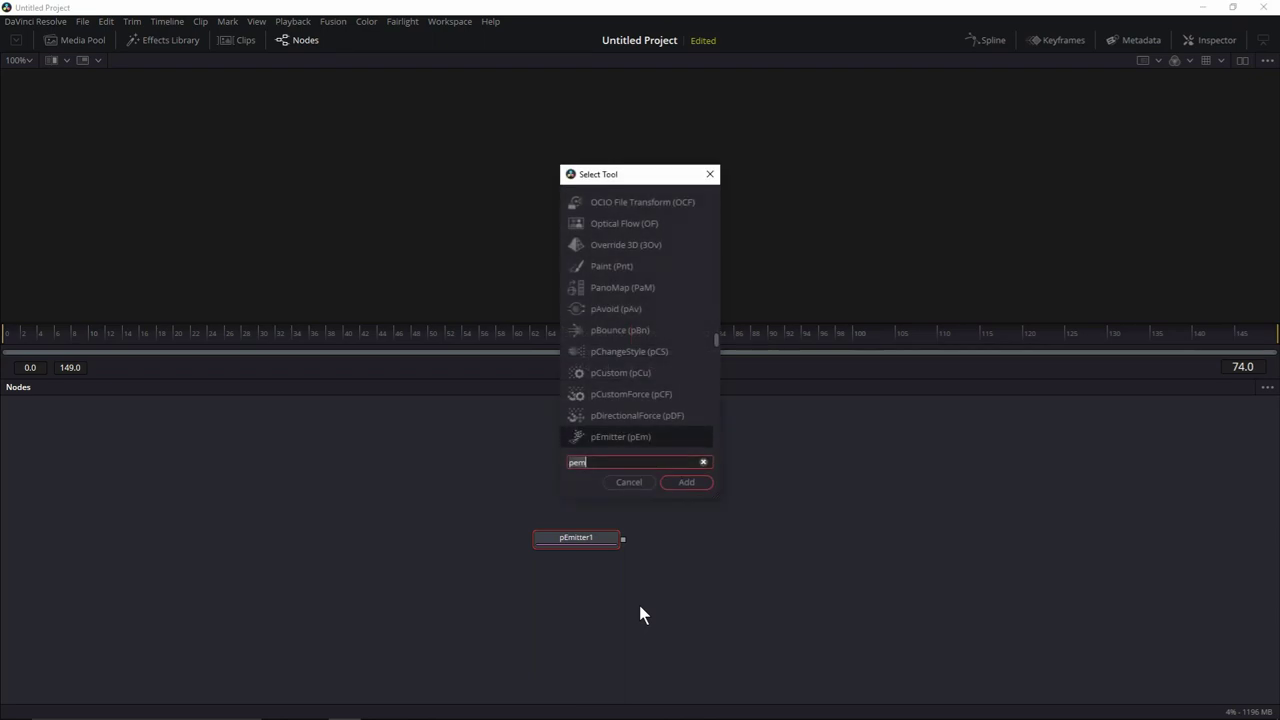
key(BackSpace)
key(BackSpace)
text(rn)
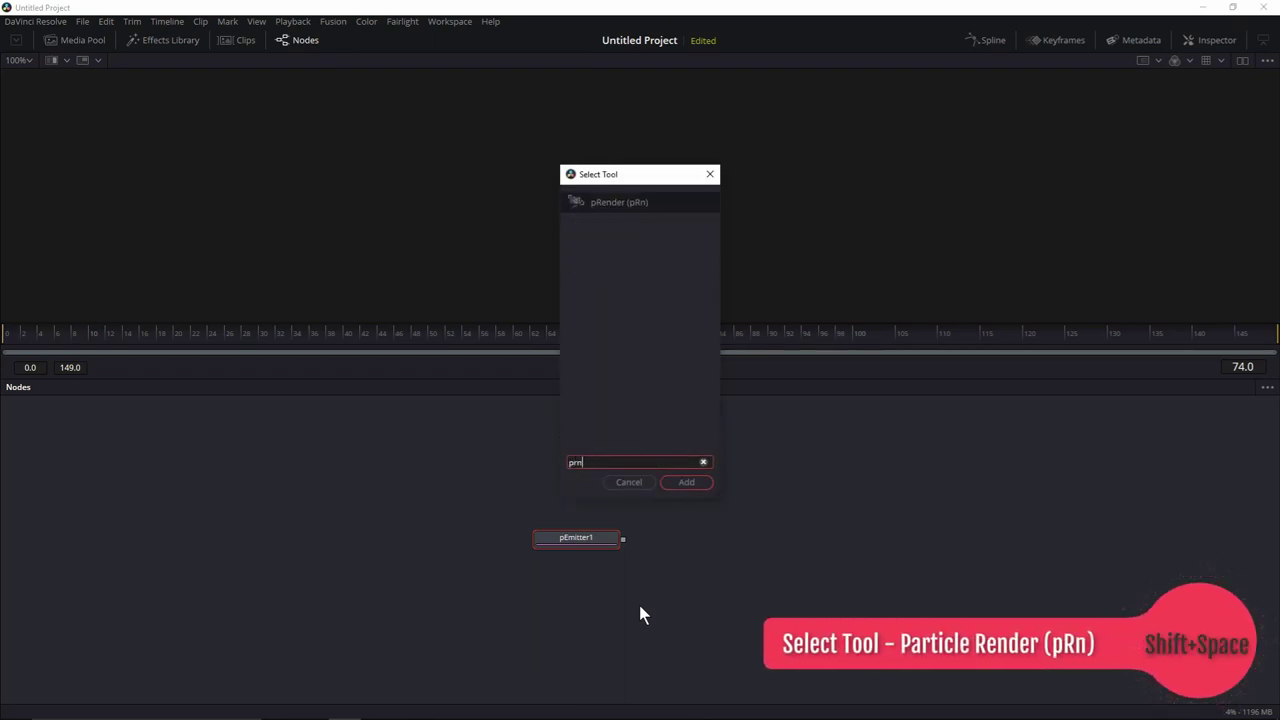
key(Return)
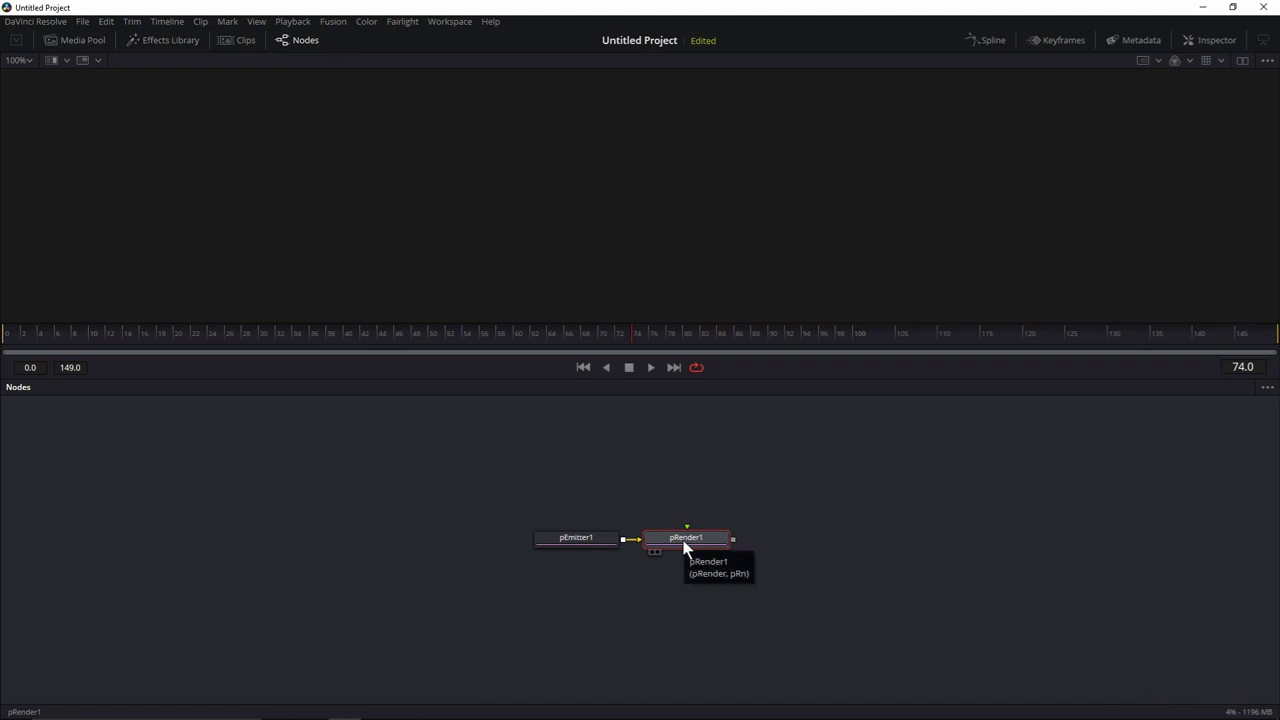
key(1)
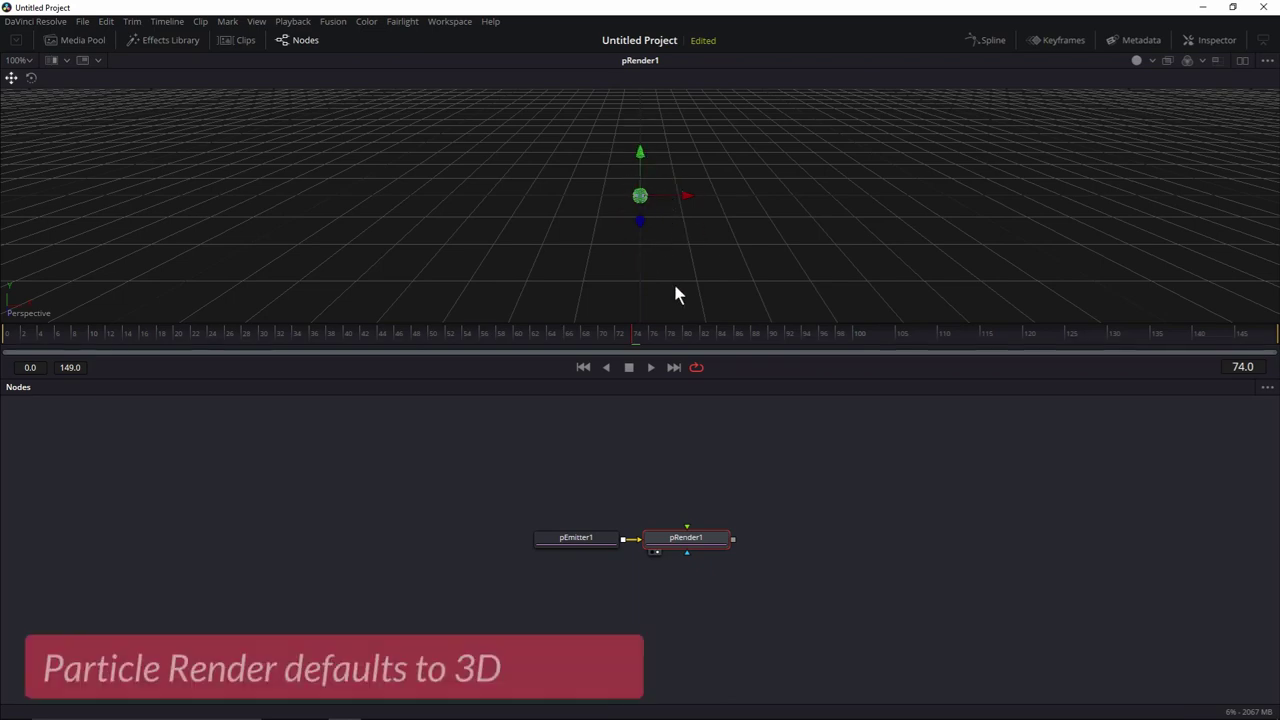
- Examine the emitter's particle sphere up close from several angles in the 3D perspective view
drag(534, 240, 788, 246)
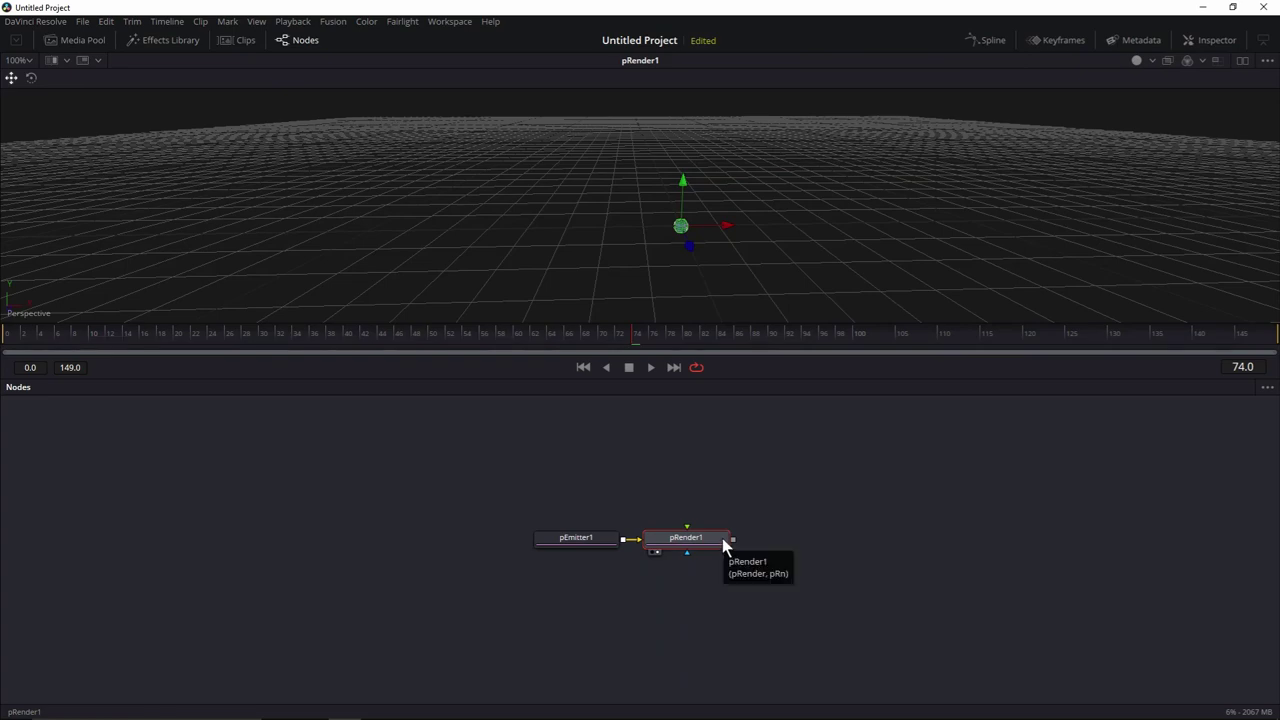
drag(600, 257, 751, 426)
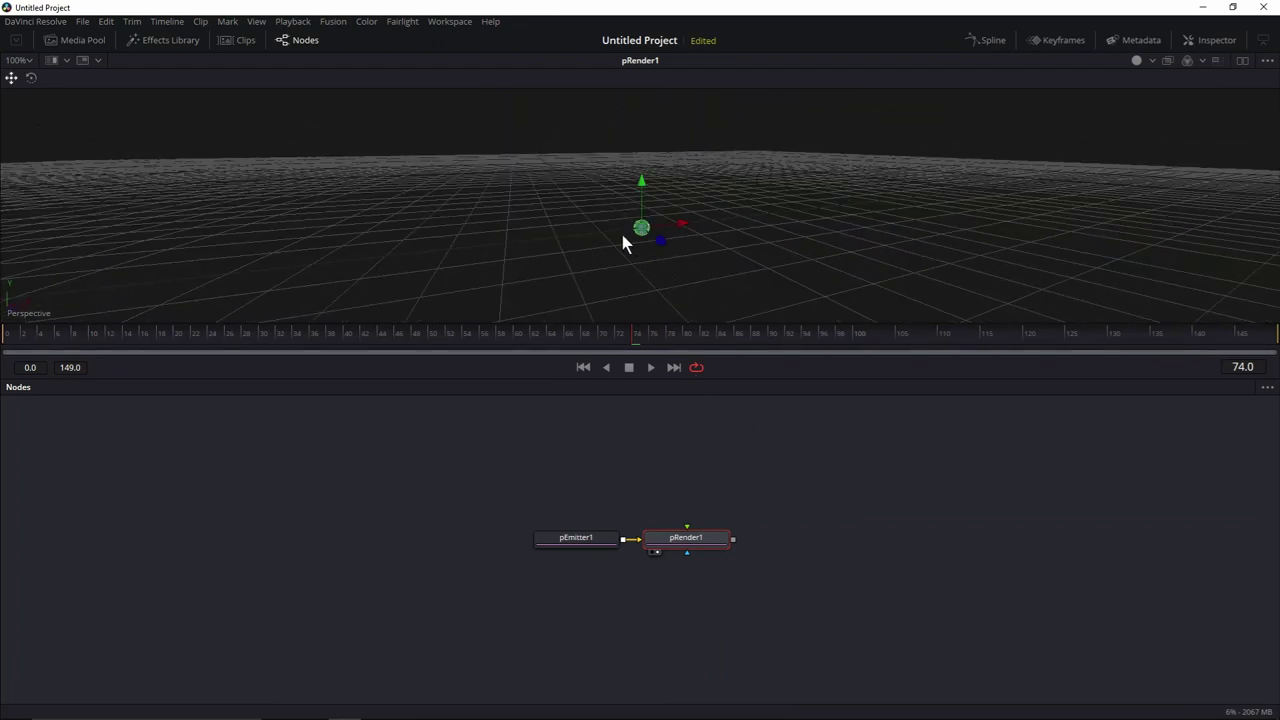
scroll(622, 243, up, 4)
drag(680, 298, 714, 166)
scroll(647, 240, up, 1)
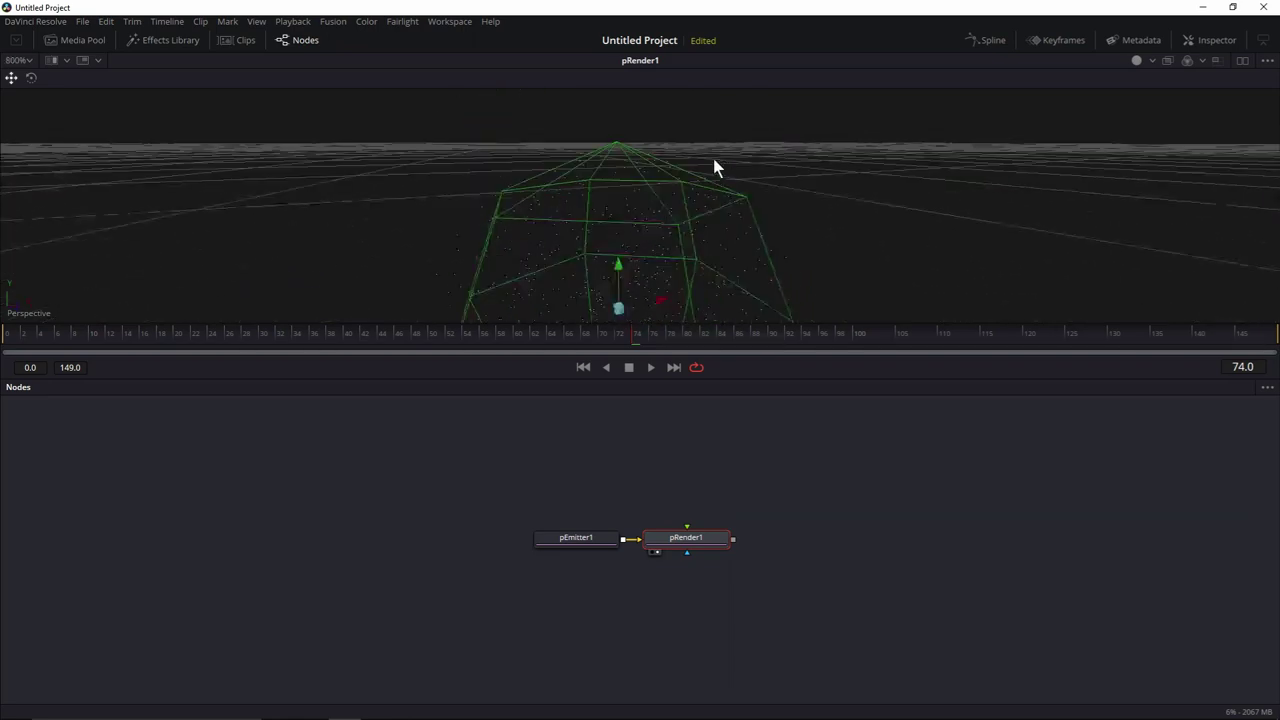
scroll(697, 242, up, 1)
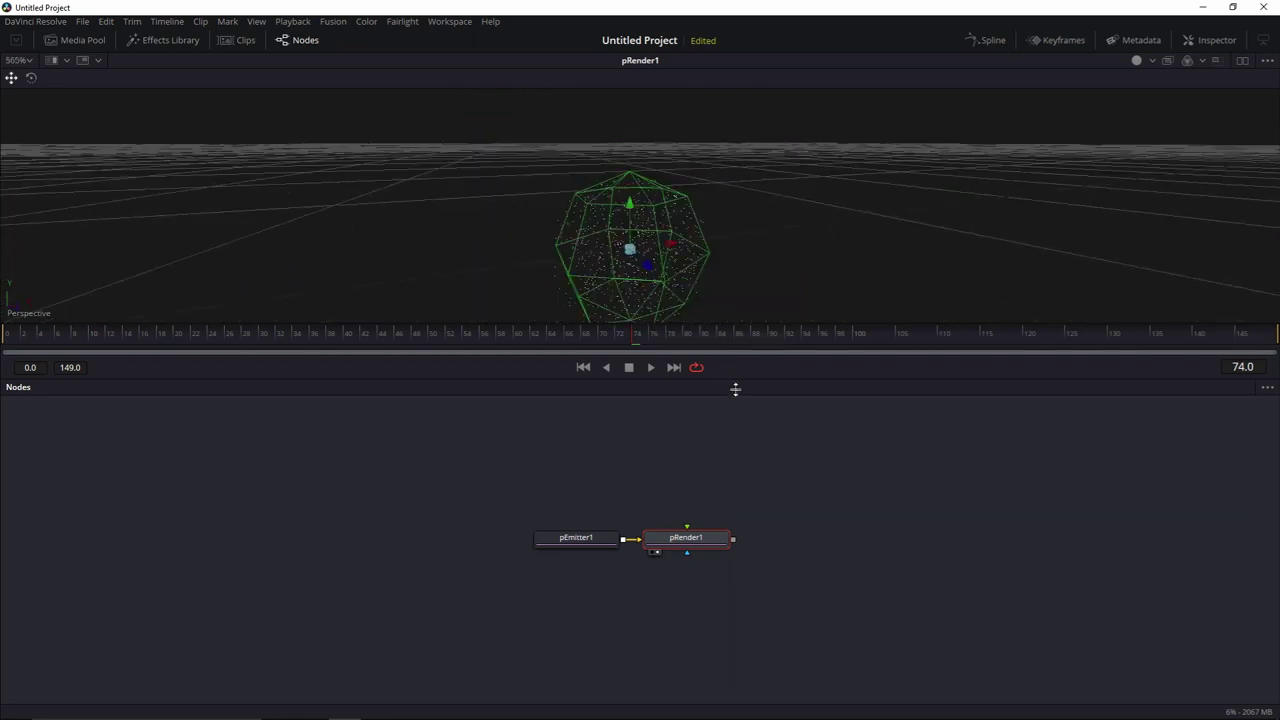
drag(734, 382, 734, 482)
drag(641, 250, 651, 206)
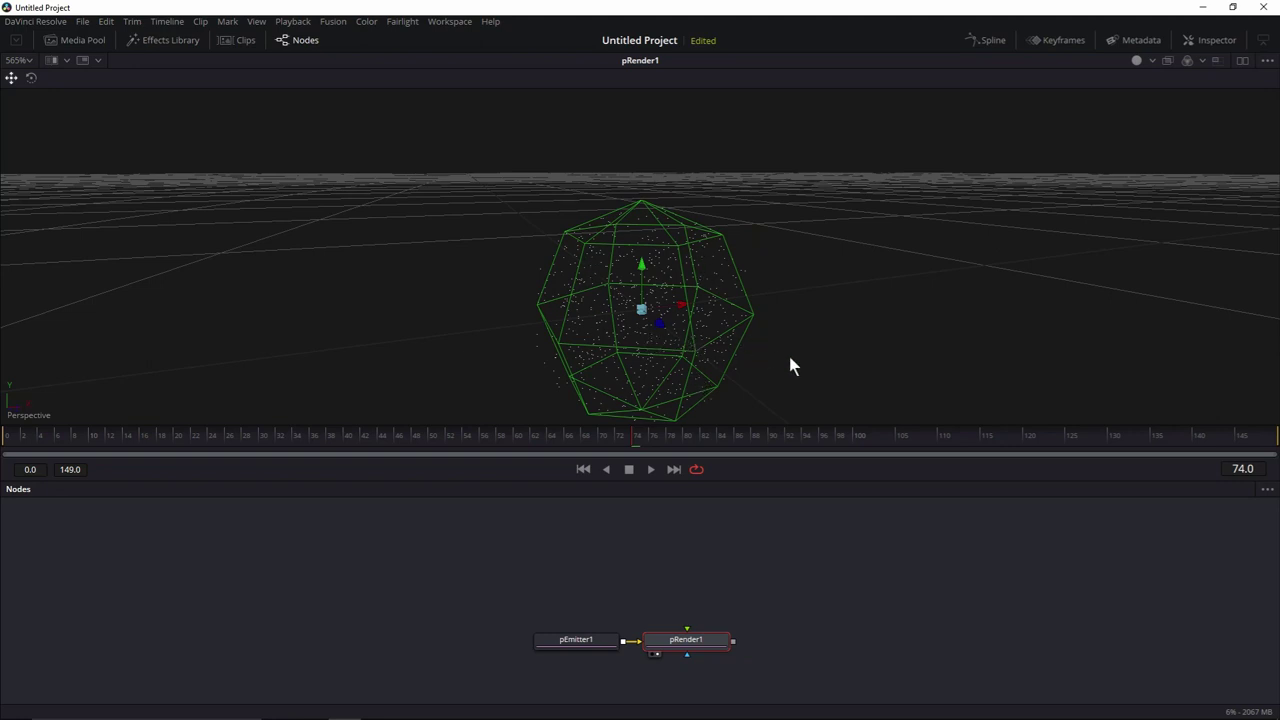
drag(790, 359, 779, 320)
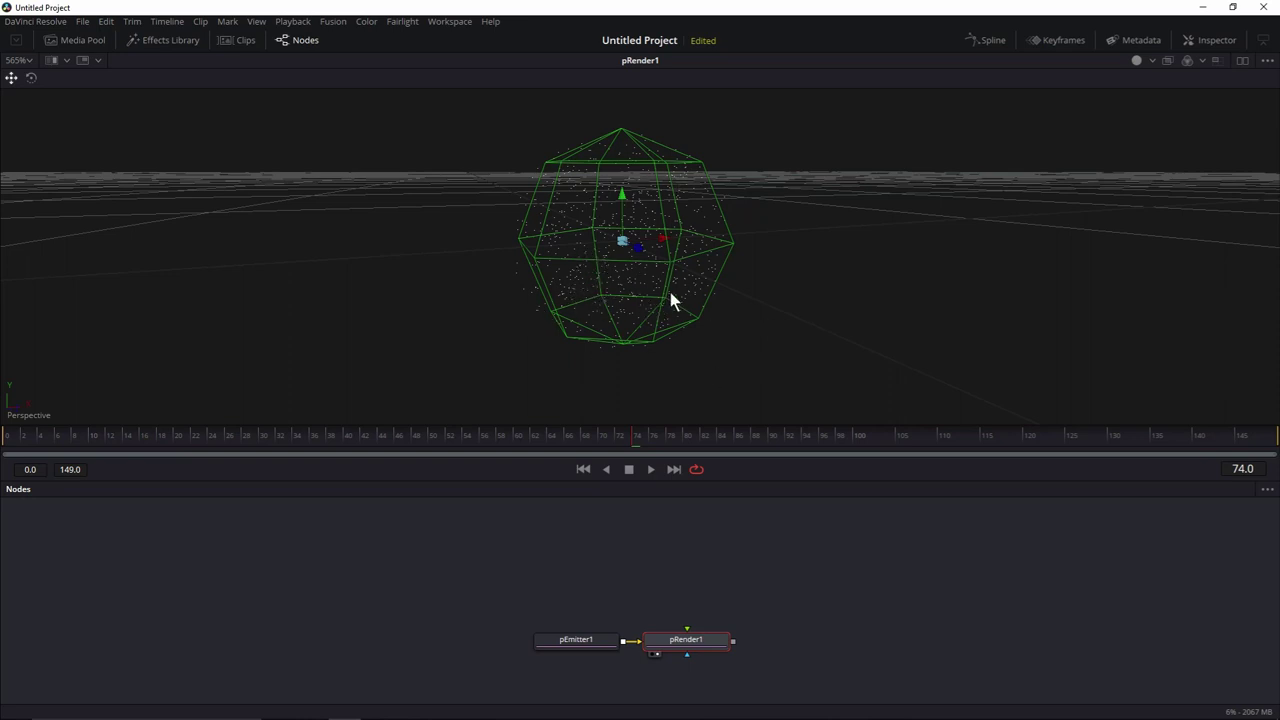
drag(767, 481, 768, 367)
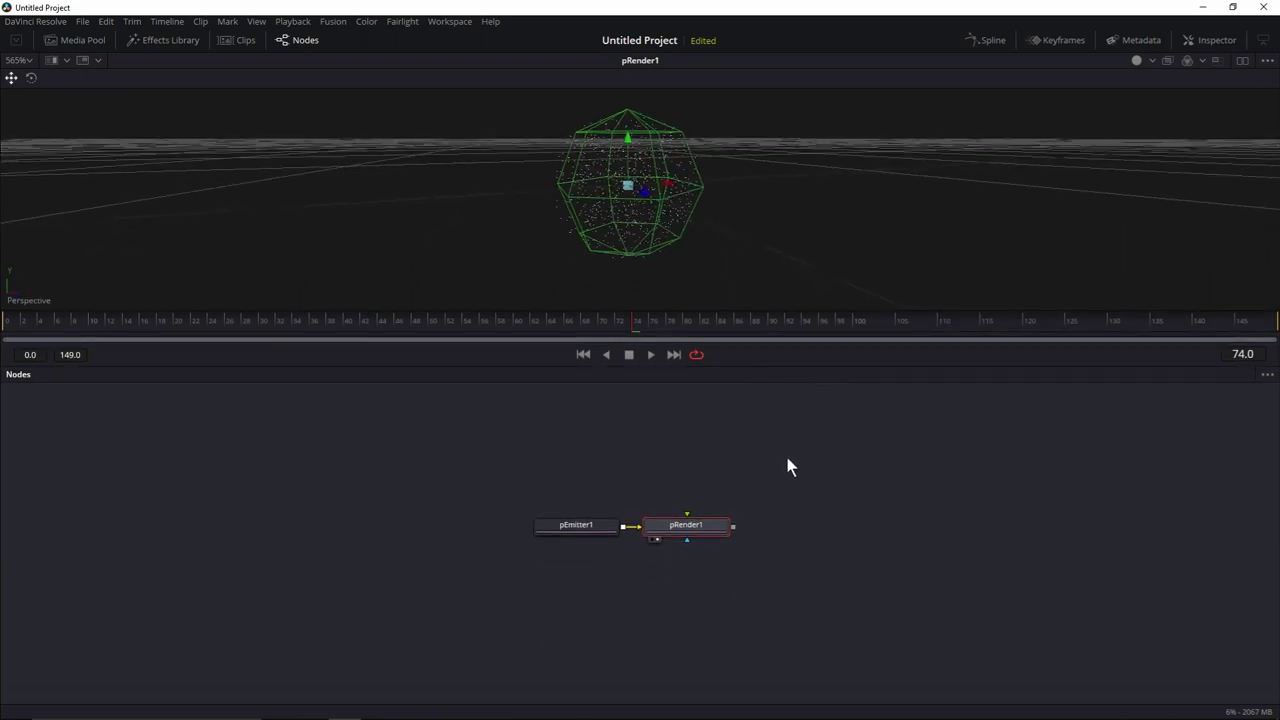
- Place pRender directly below pEmitter and add a Merge node underneath them
drag(705, 521, 602, 577)
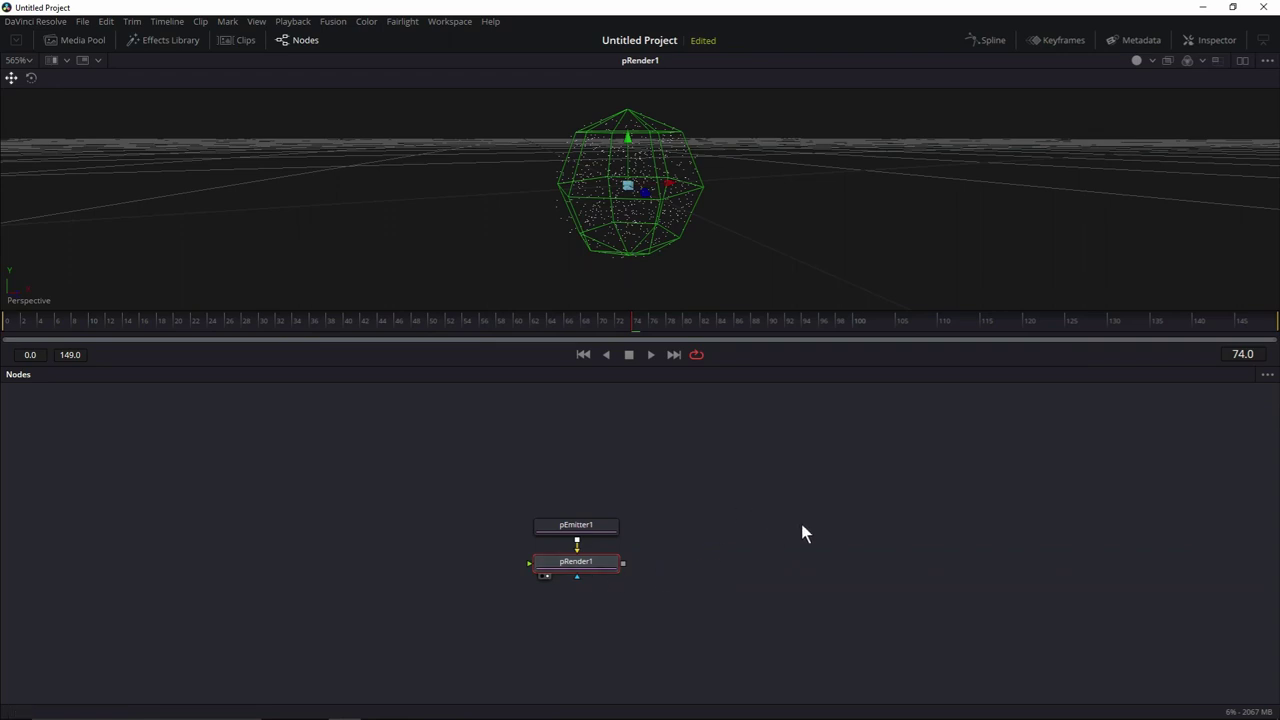
click(875, 522)
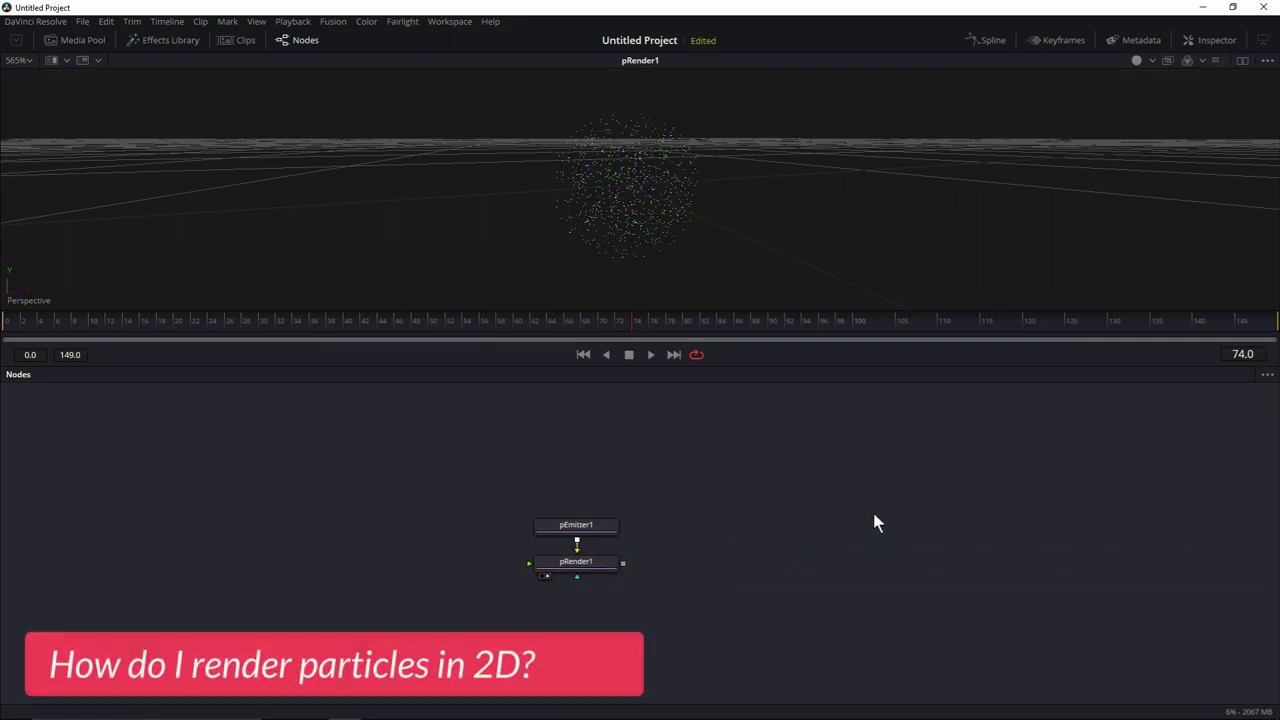
key(shift+space)
text(prn)
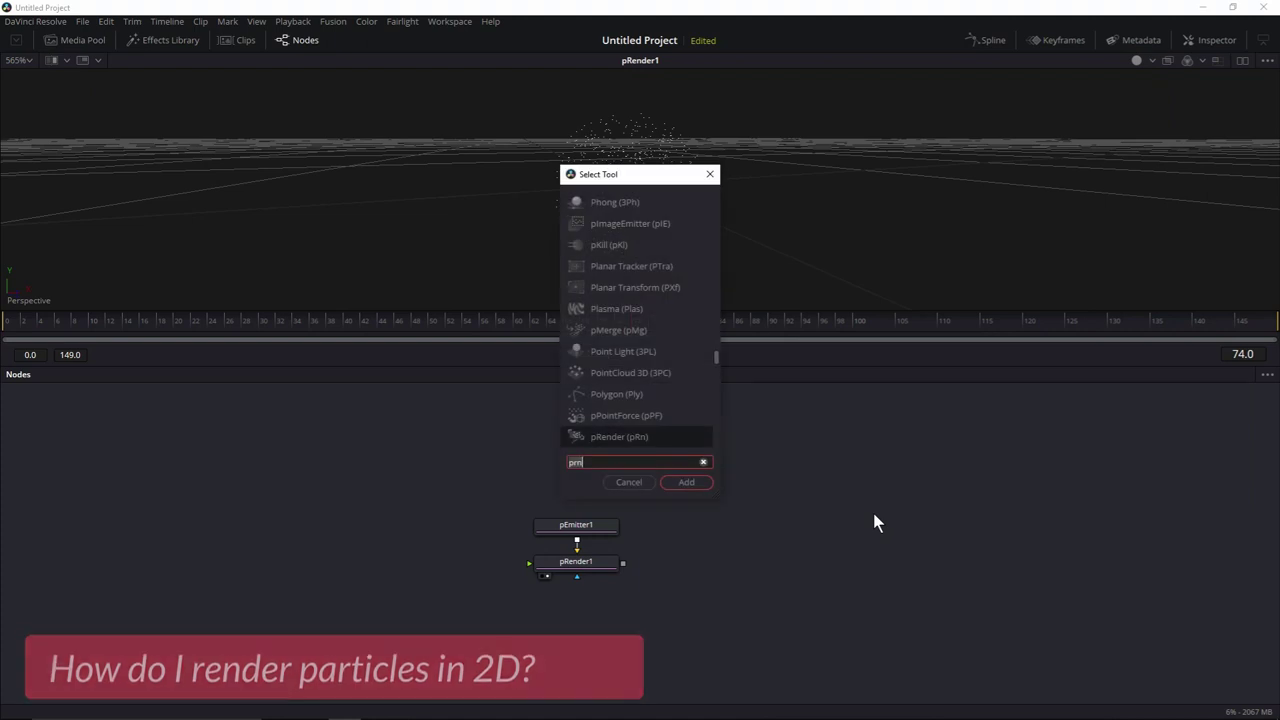
text(merge)
key(Return)
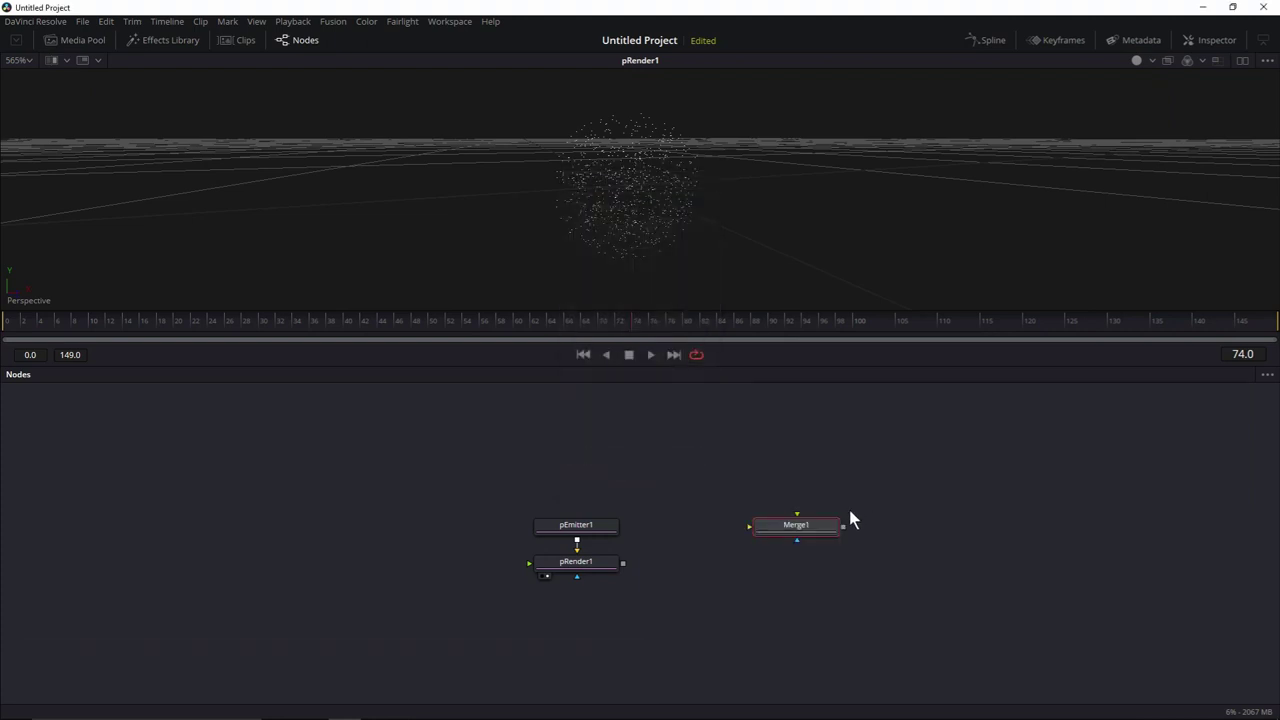
drag(835, 524, 614, 622)
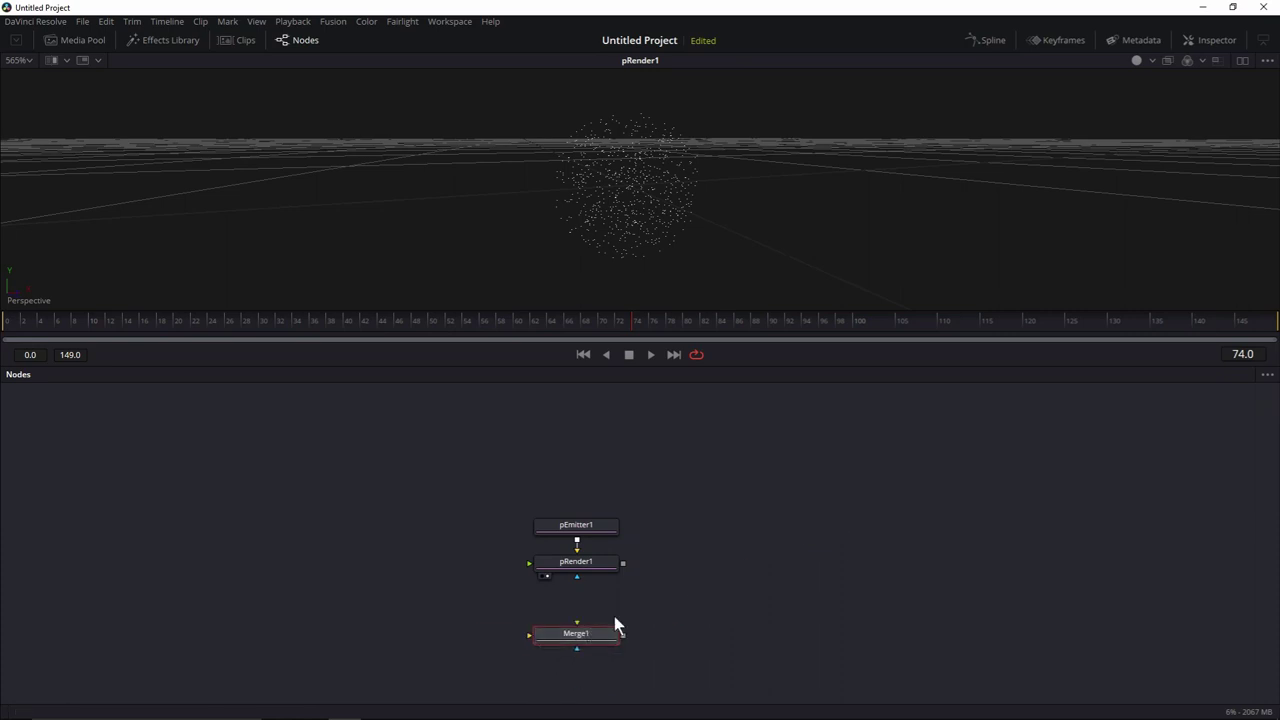
- Show the Inspector and check the output mode of the pRender node
click(1207, 39)
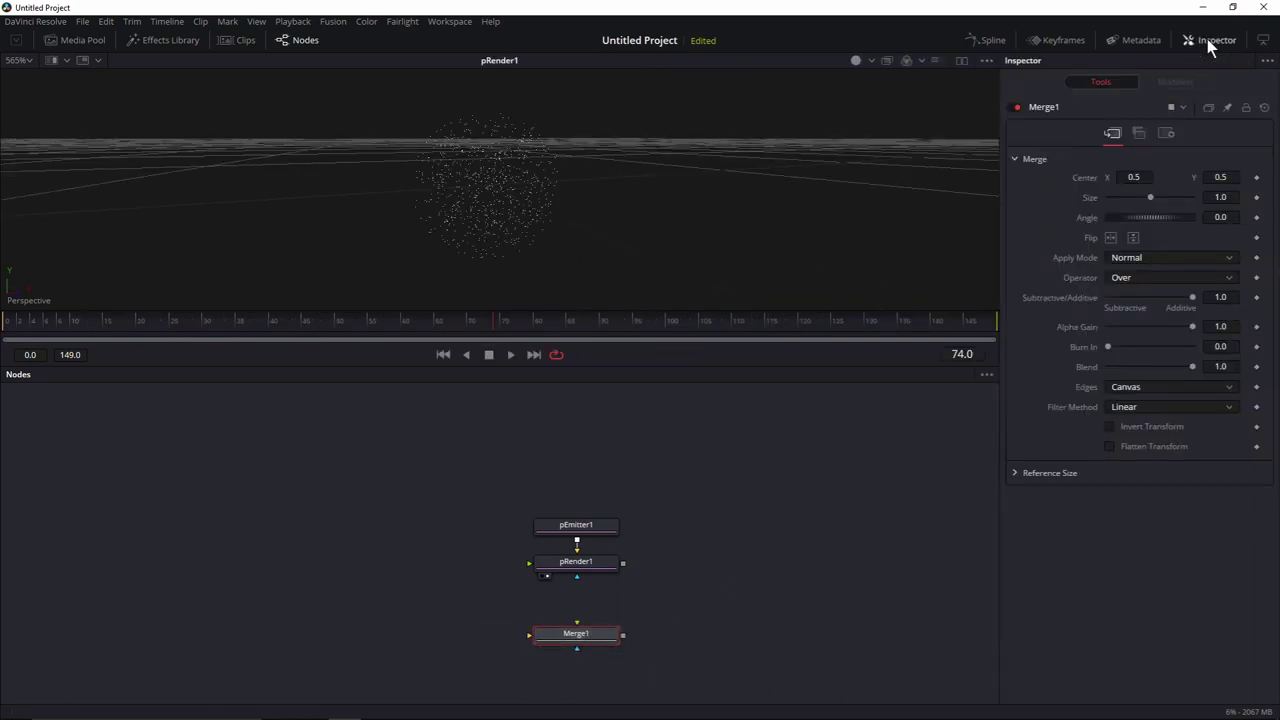
click(588, 562)
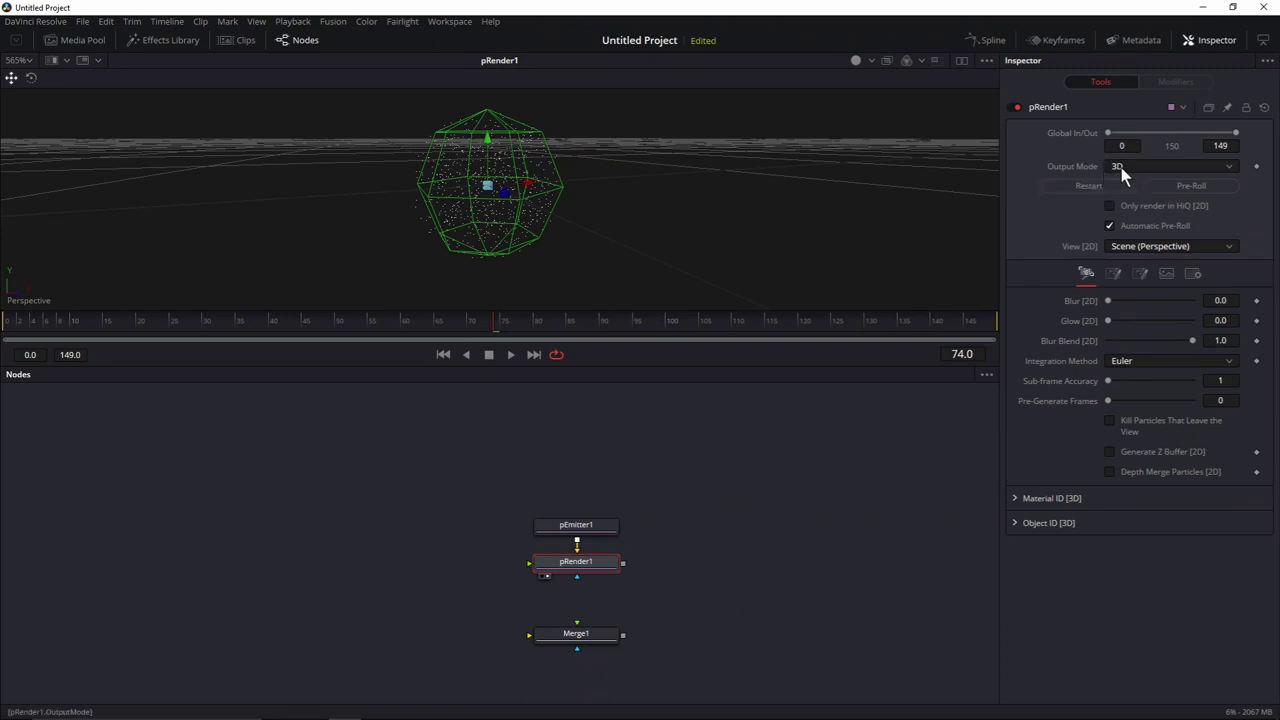
click(679, 539)
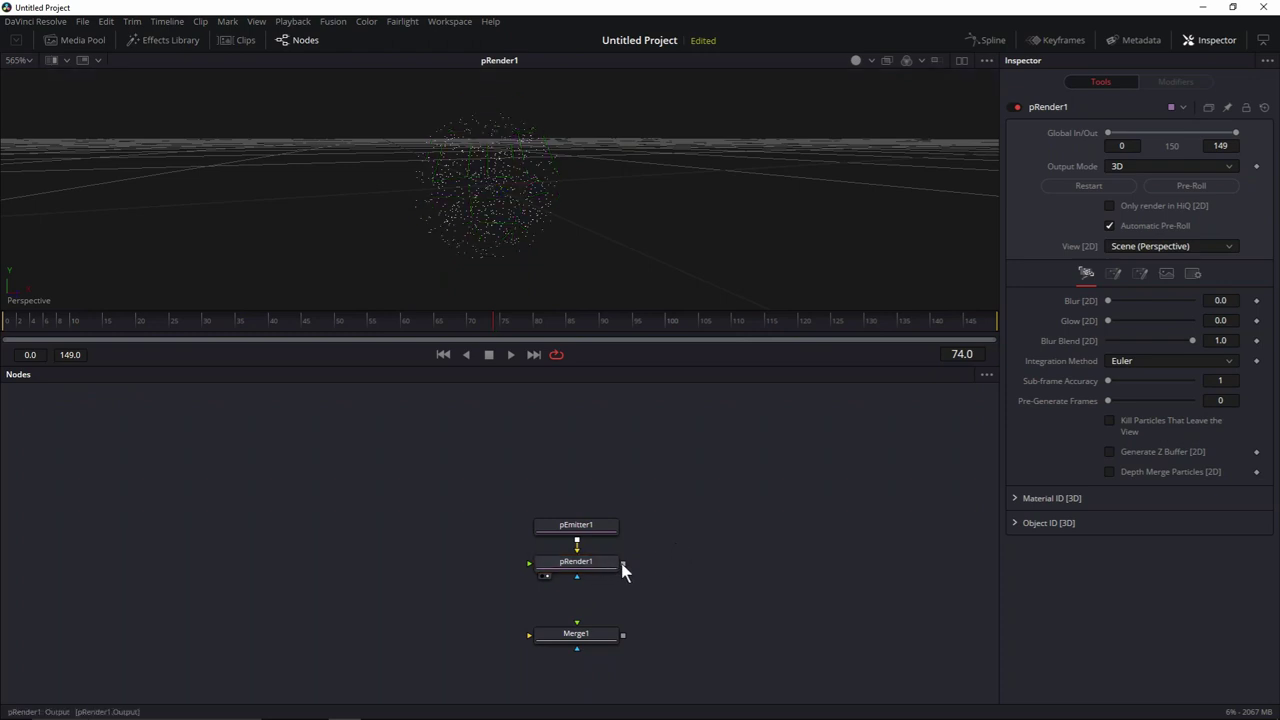
- Show the Merge node in the viewer and connect pRender's output to it
drag(623, 564, 620, 634)
mouse_move(623, 563)
mouse_down()
mouse_move(597, 629)
mouse_move(617, 577)
mouse_up()
click(540, 633)
key(1)
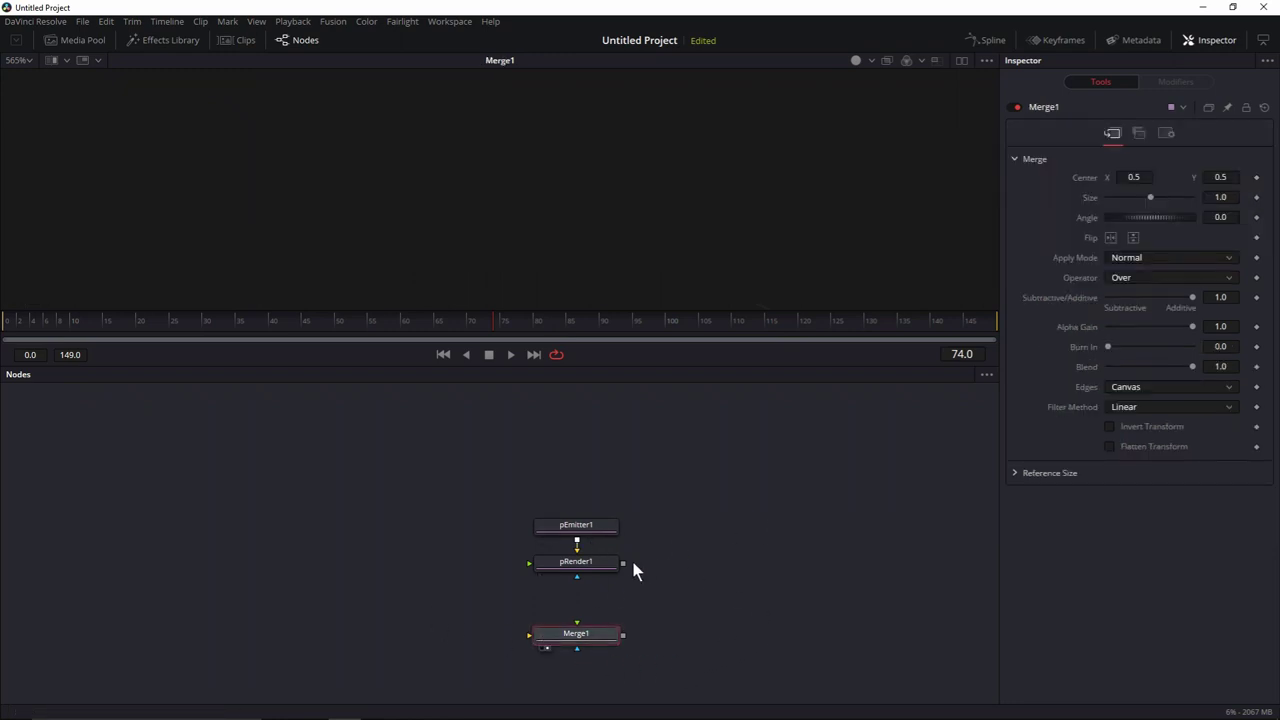
drag(623, 564, 577, 633)
- Check pRender's output mode and move the Merge node up directly below pRender
click(603, 562)
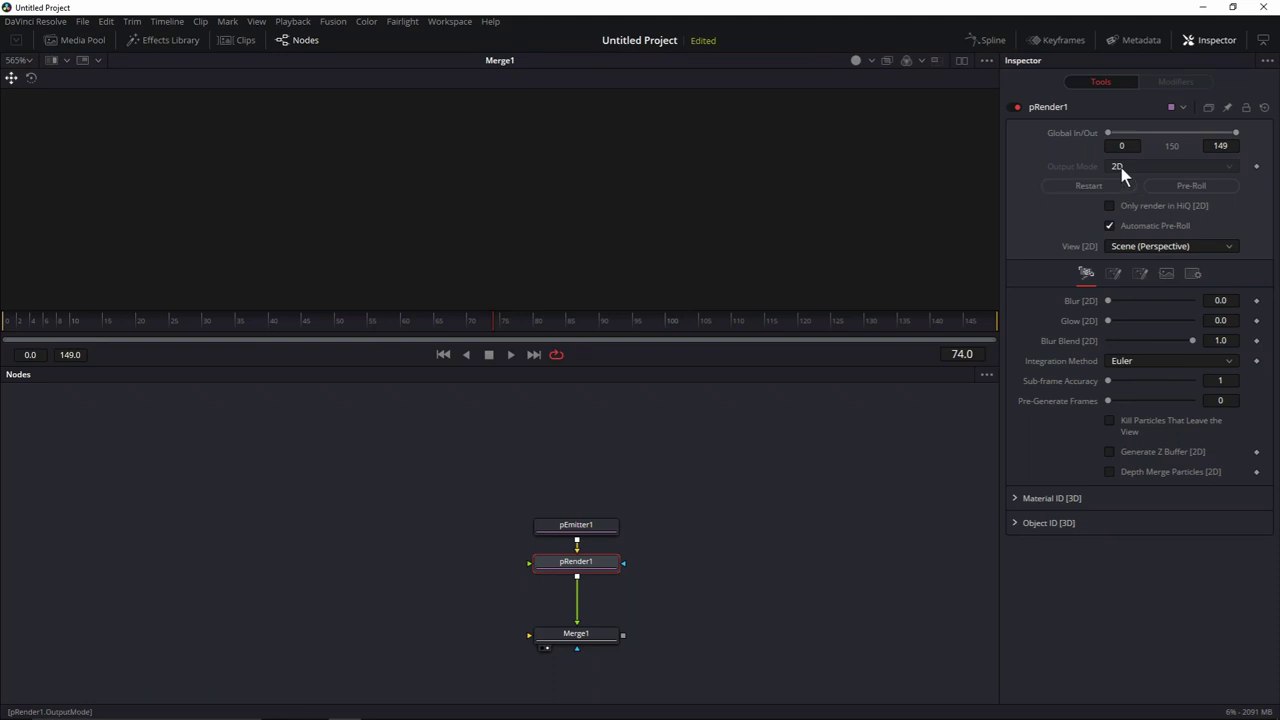
drag(608, 637, 605, 610)
click(605, 606)
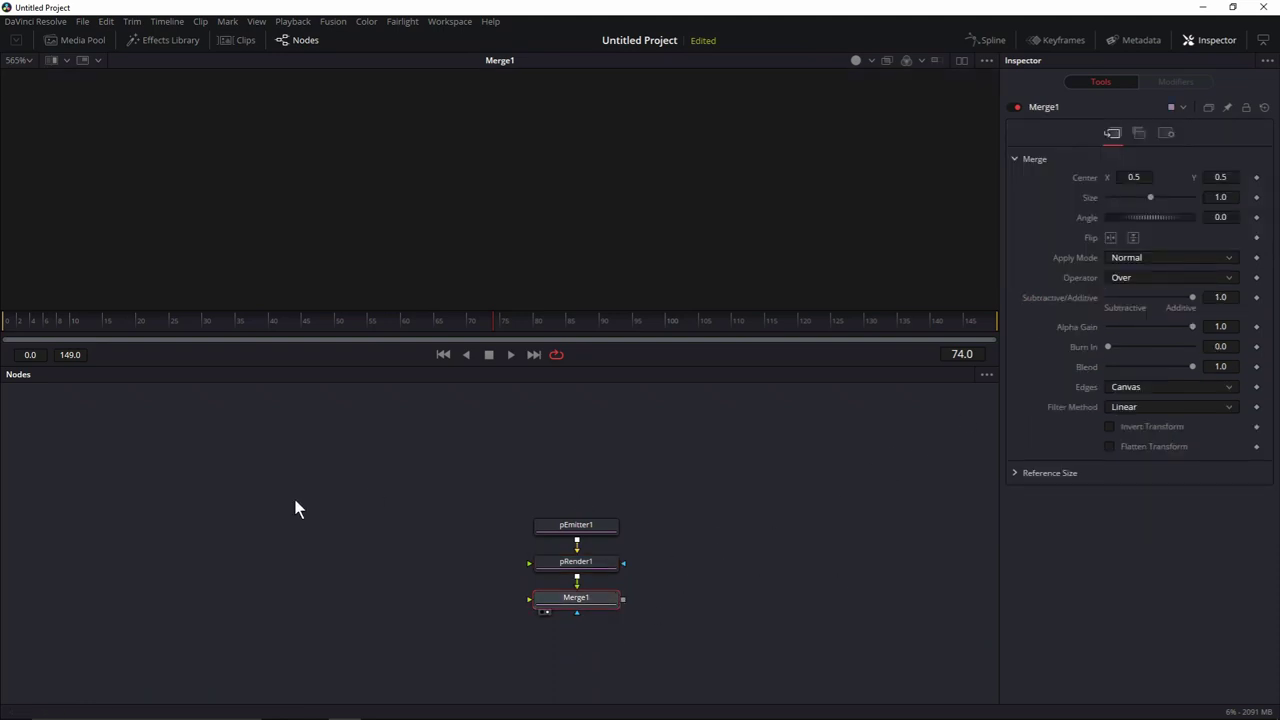
- Add a Background node beside the Merge node, connect it as the Merge's background input, and enlarge the viewer area slightly
key(shift+space)
text(mrg)
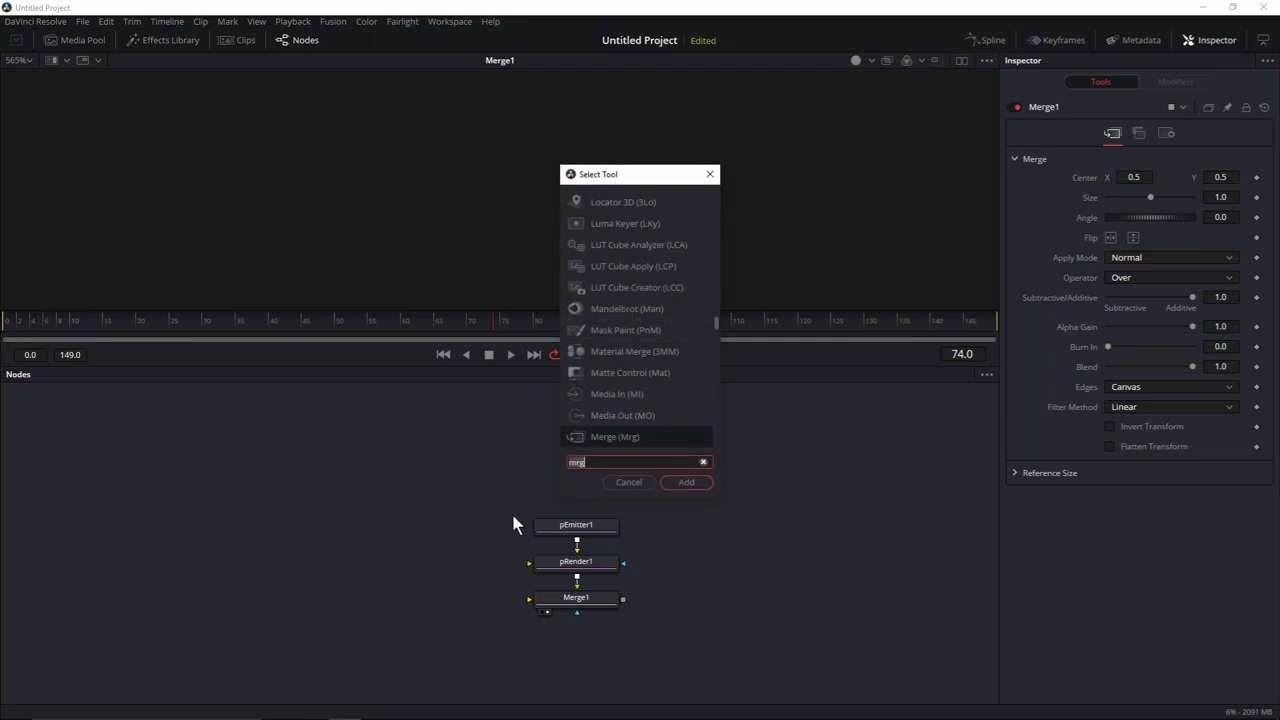
text(bg)
key(Return)
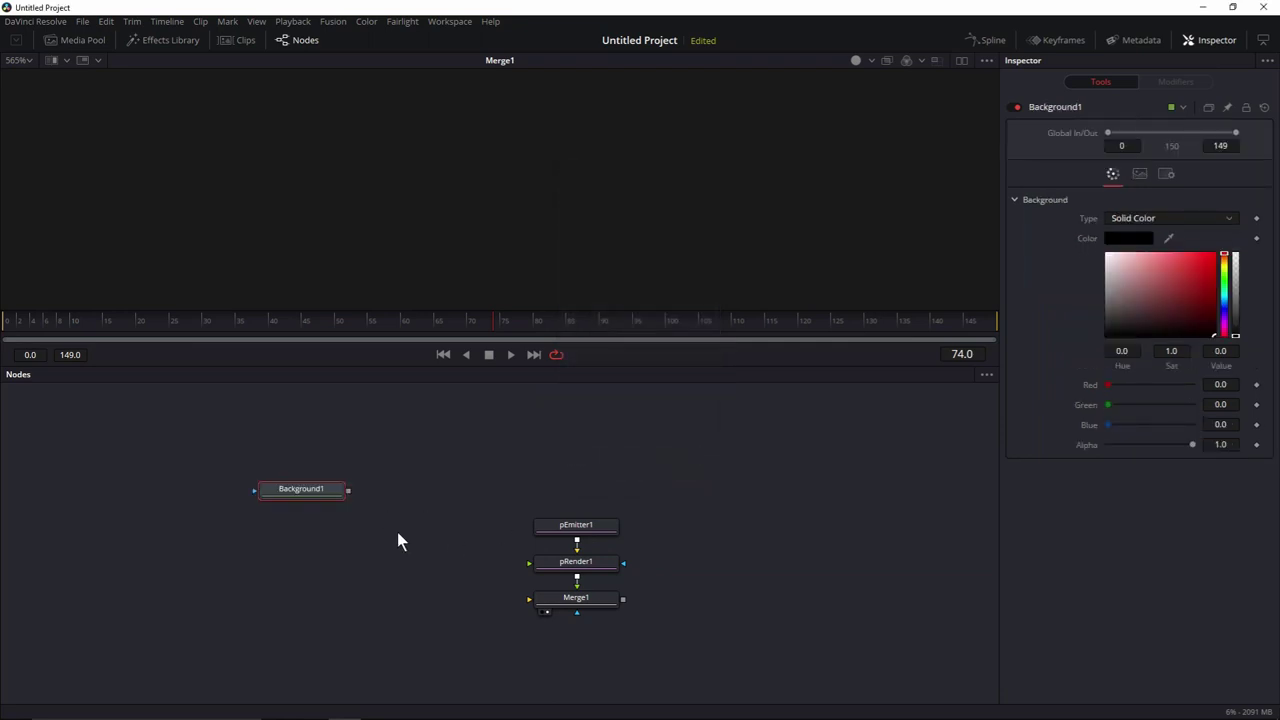
drag(323, 494, 570, 605)
drag(420, 603, 476, 606)
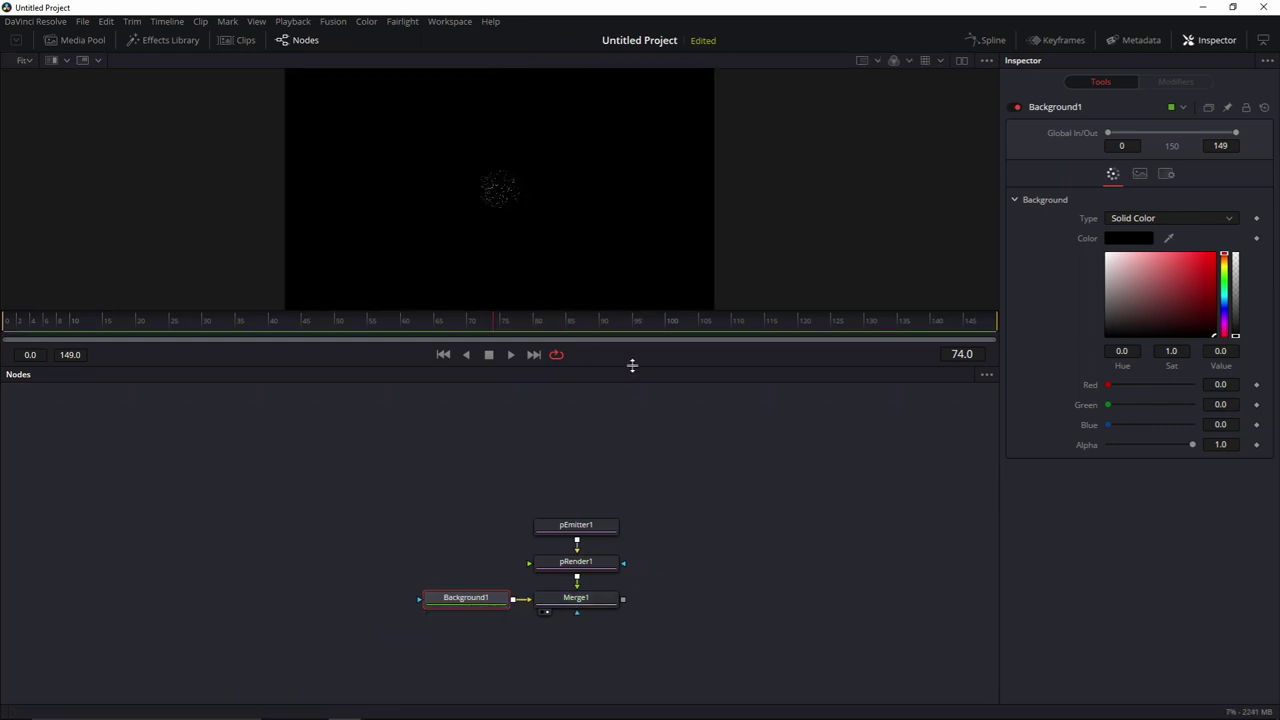
drag(632, 365, 634, 385)
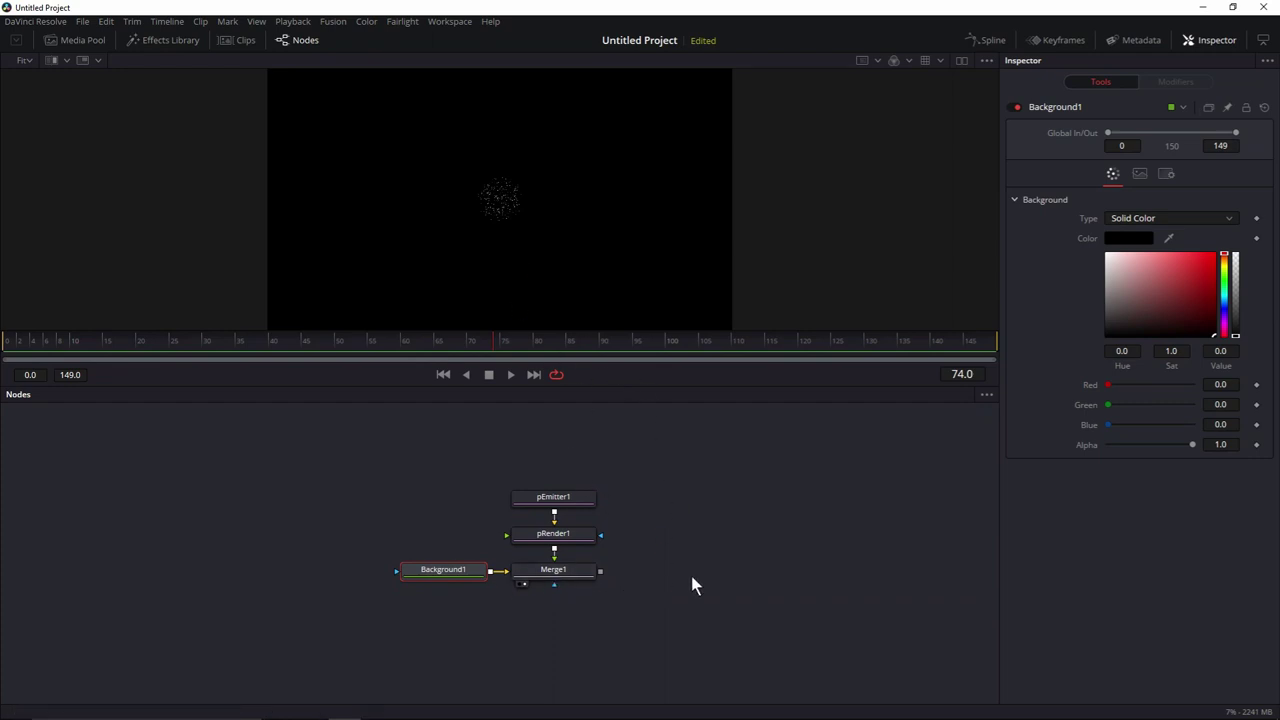
- Add a MediaOut node, connect the Merge node's output to it, and show MediaOut in the viewer
click(759, 565)
key(shift+space)
text(bg)
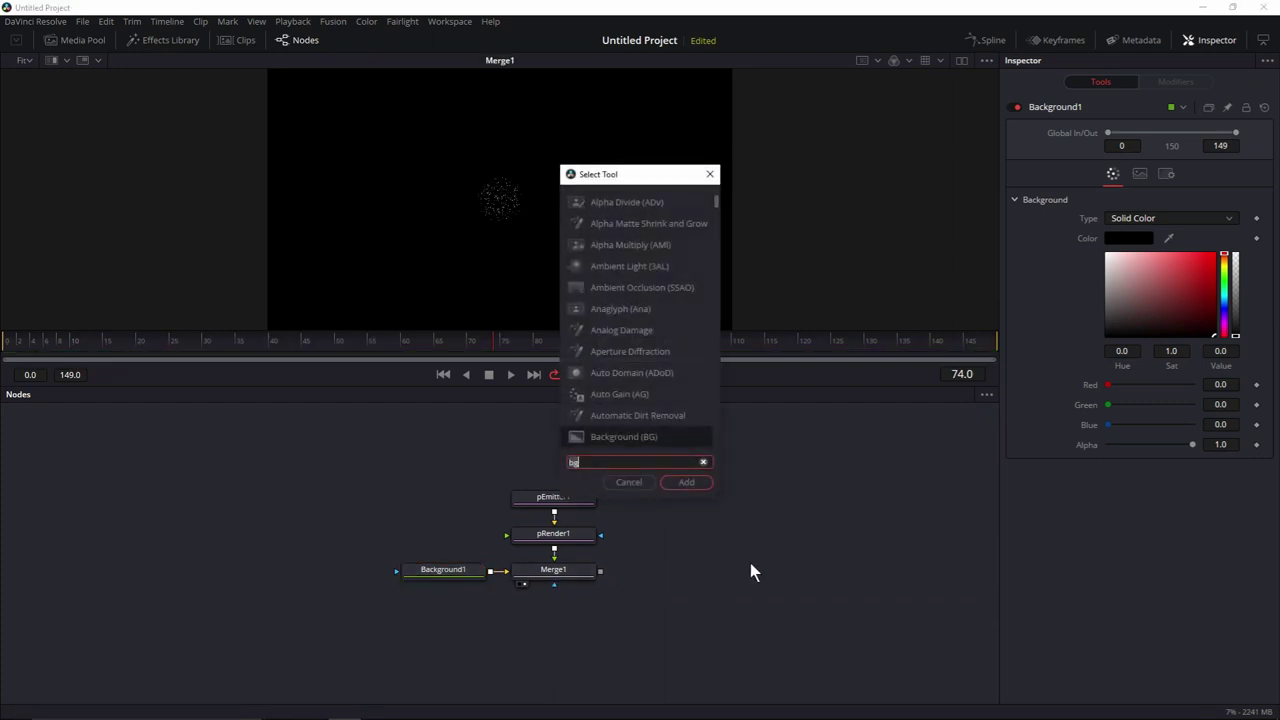
text(mo)
click(686, 222)
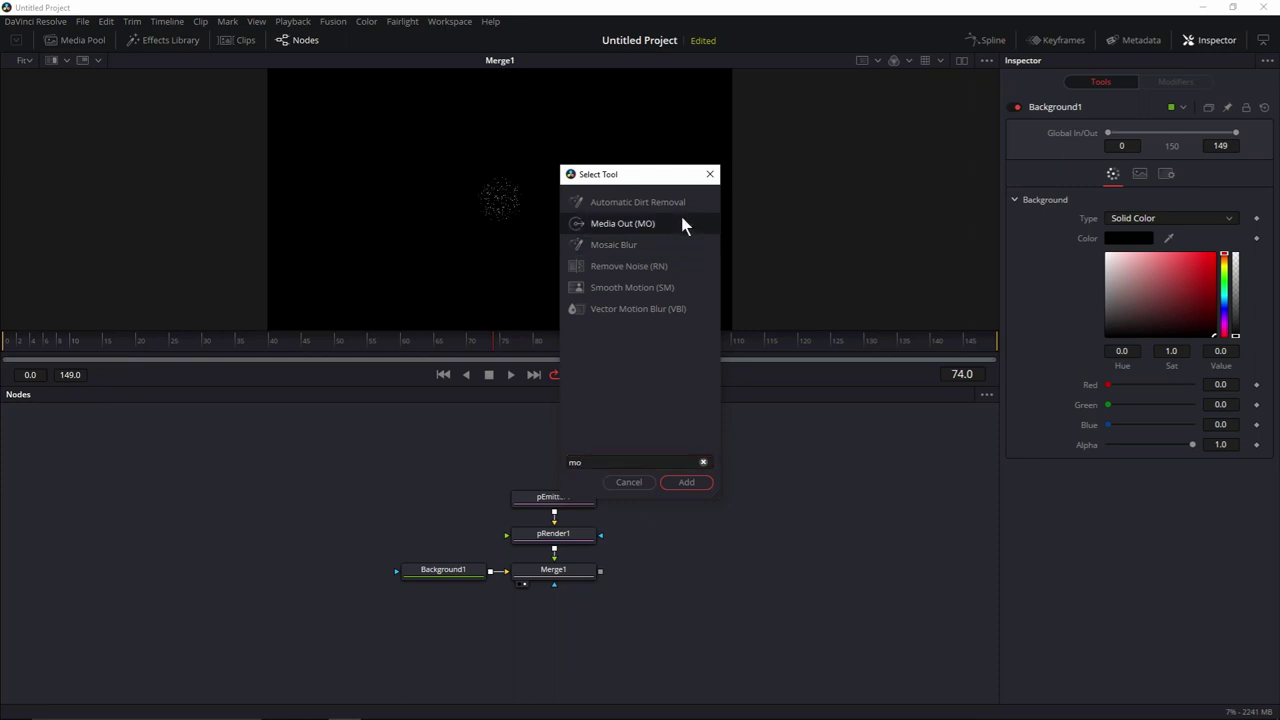
click(684, 482)
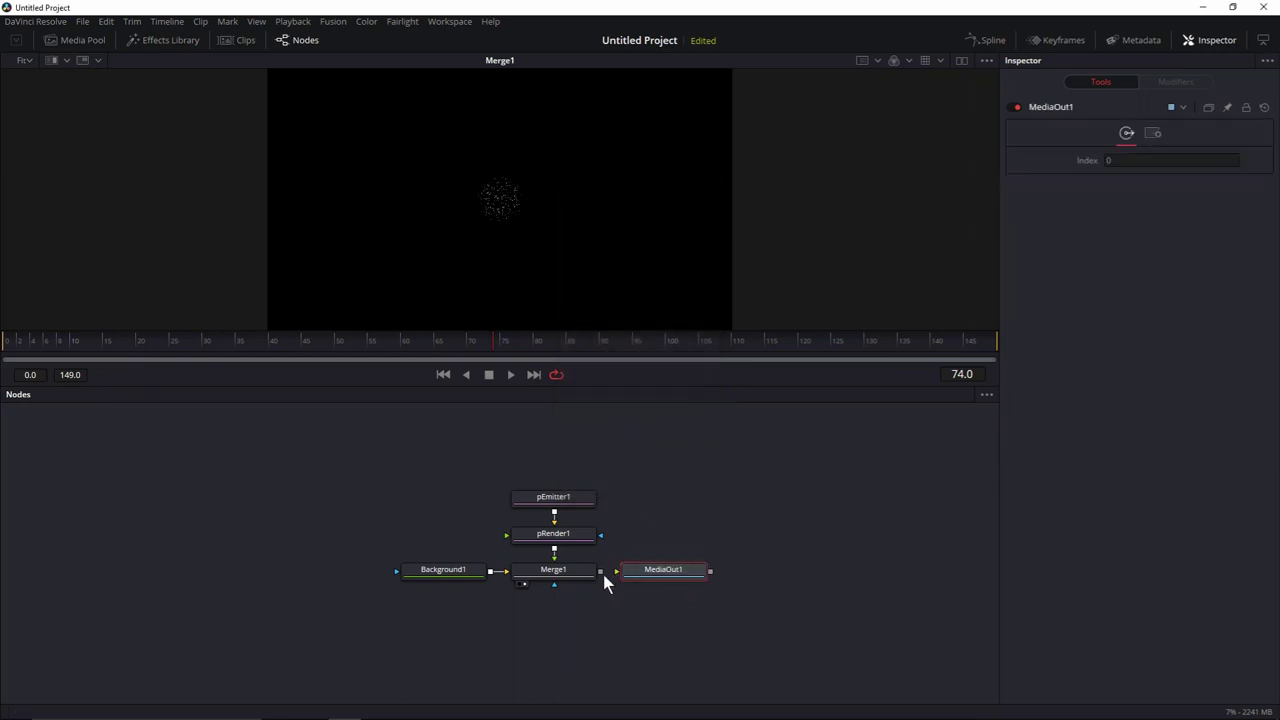
drag(601, 572, 664, 578)
key(1)
- Enlarge pEmitter's spherical emission region to a size of about 0.31 and show its region settings
click(572, 508)
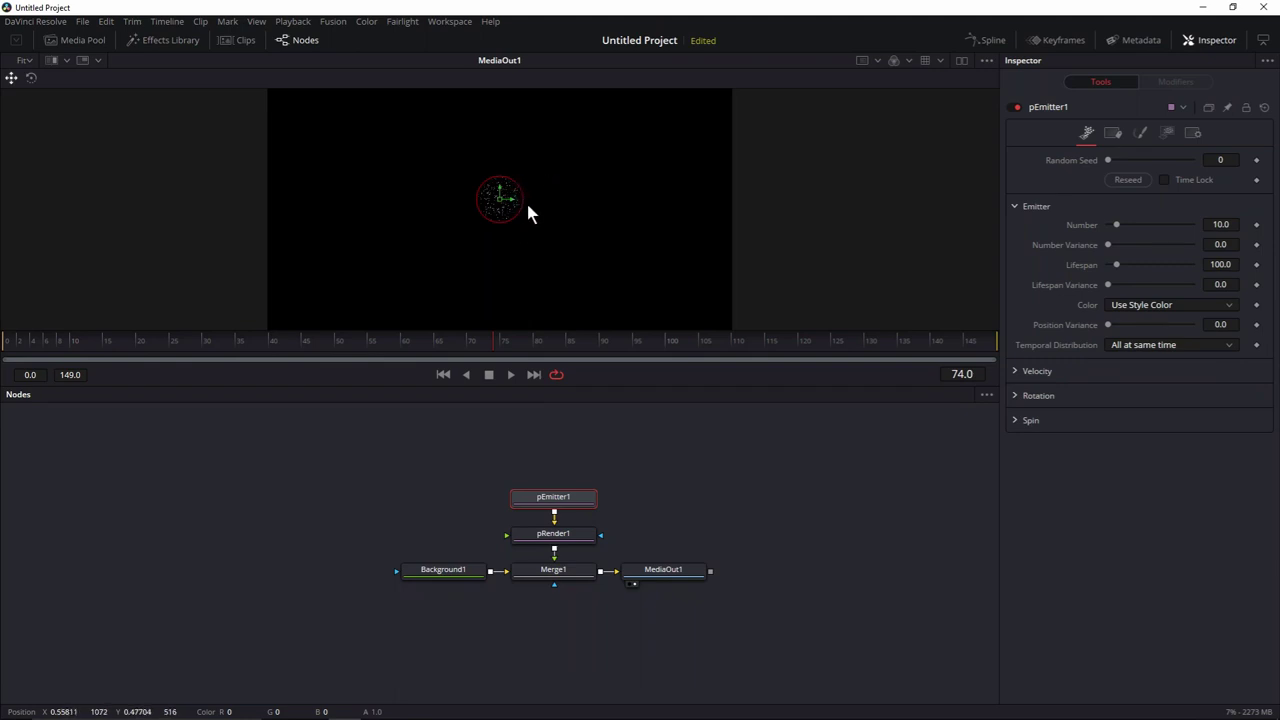
drag(520, 200, 570, 192)
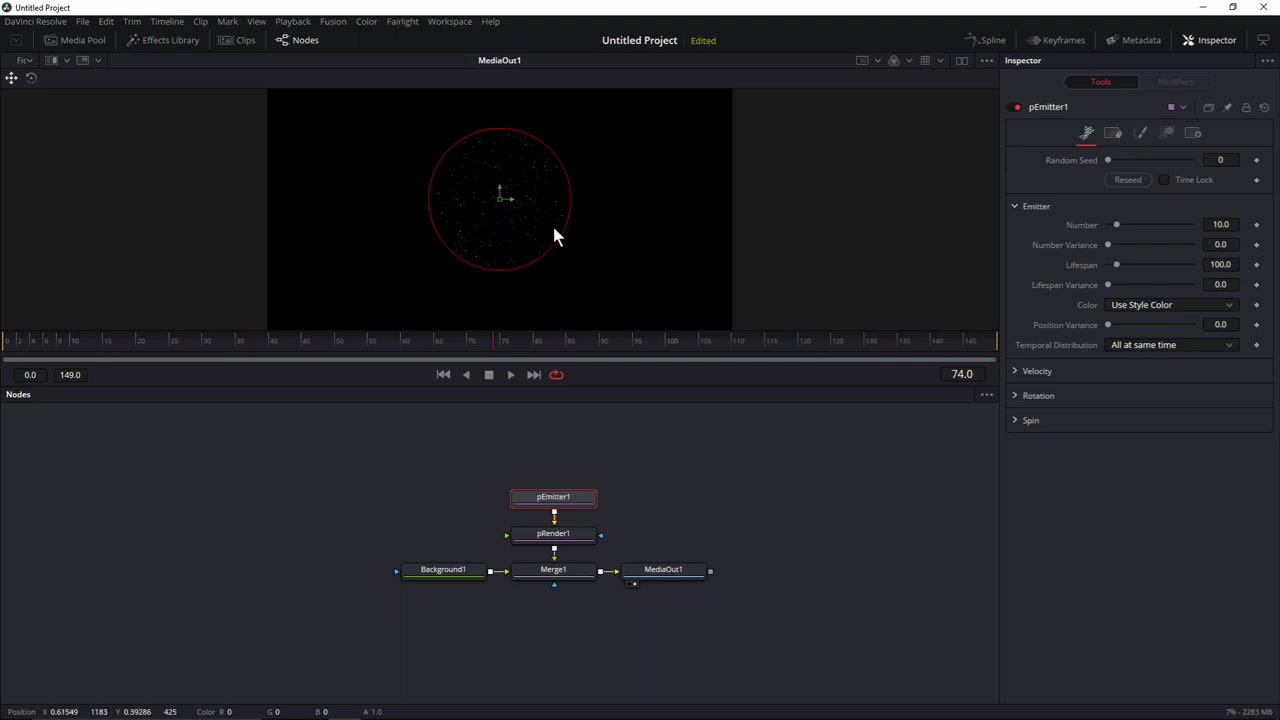
click(1166, 136)
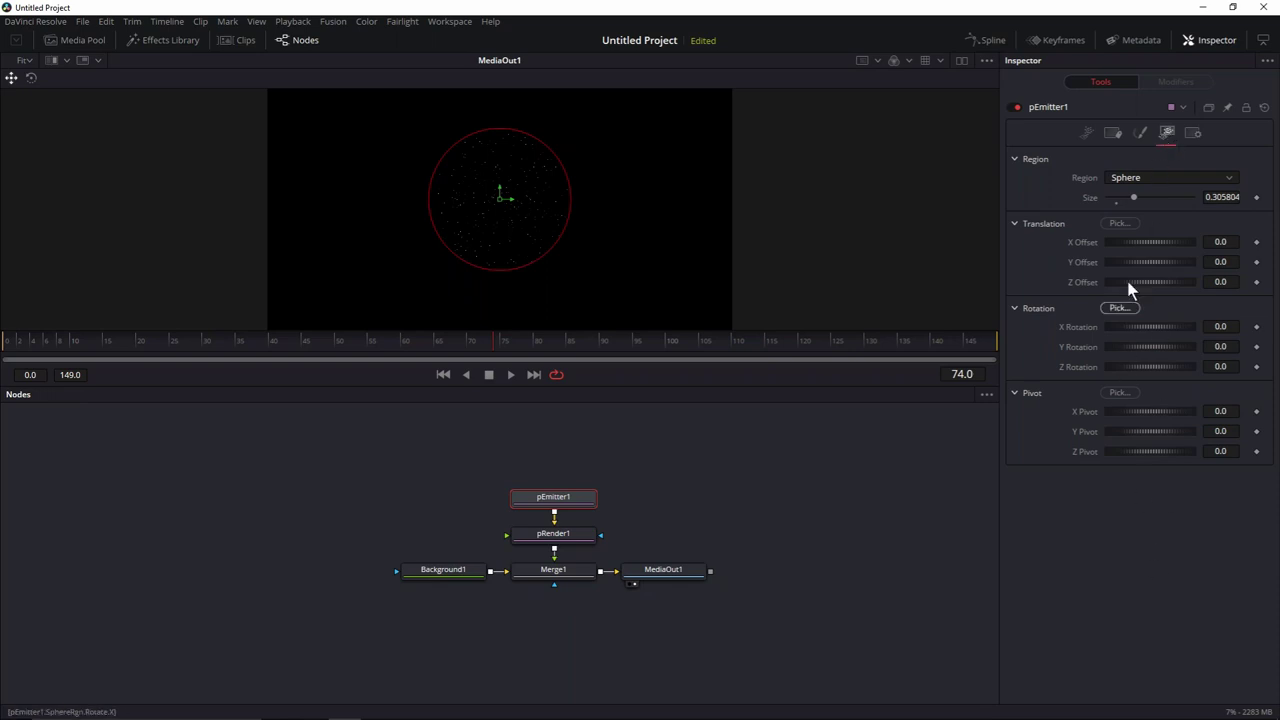
- Try the All region for pEmitter and return the region to Sphere
click(1148, 178)
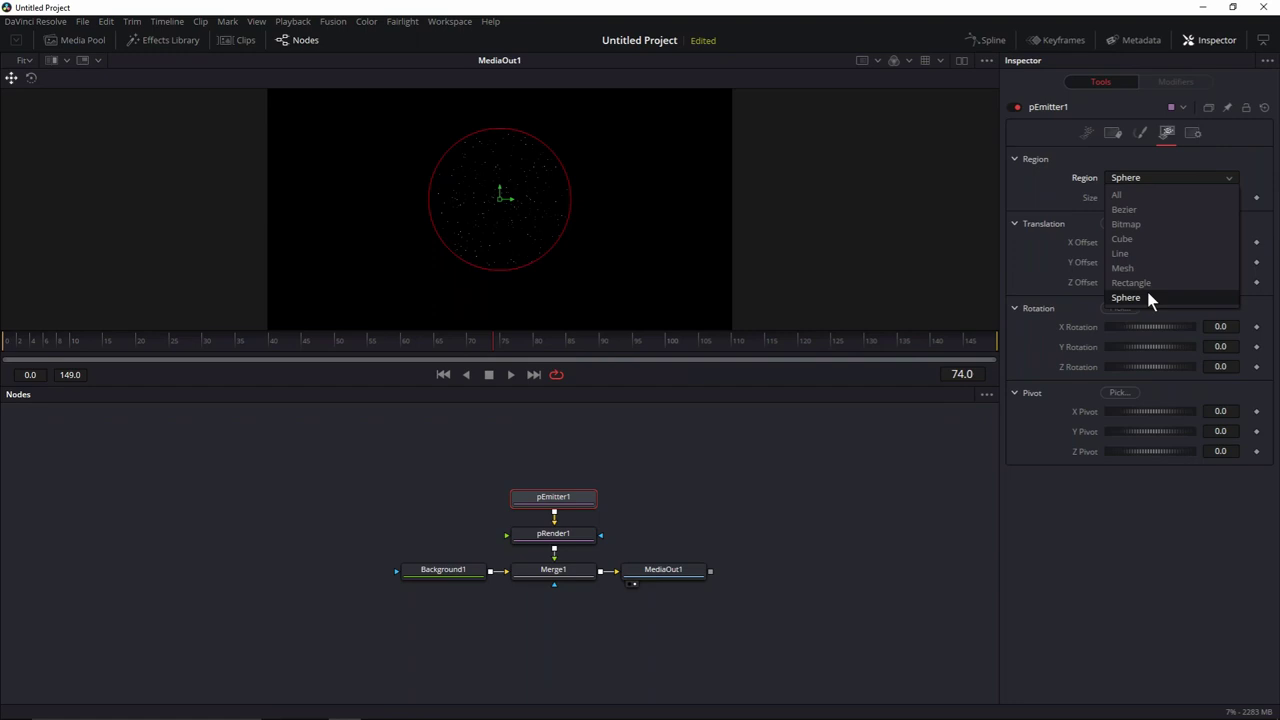
click(1130, 194)
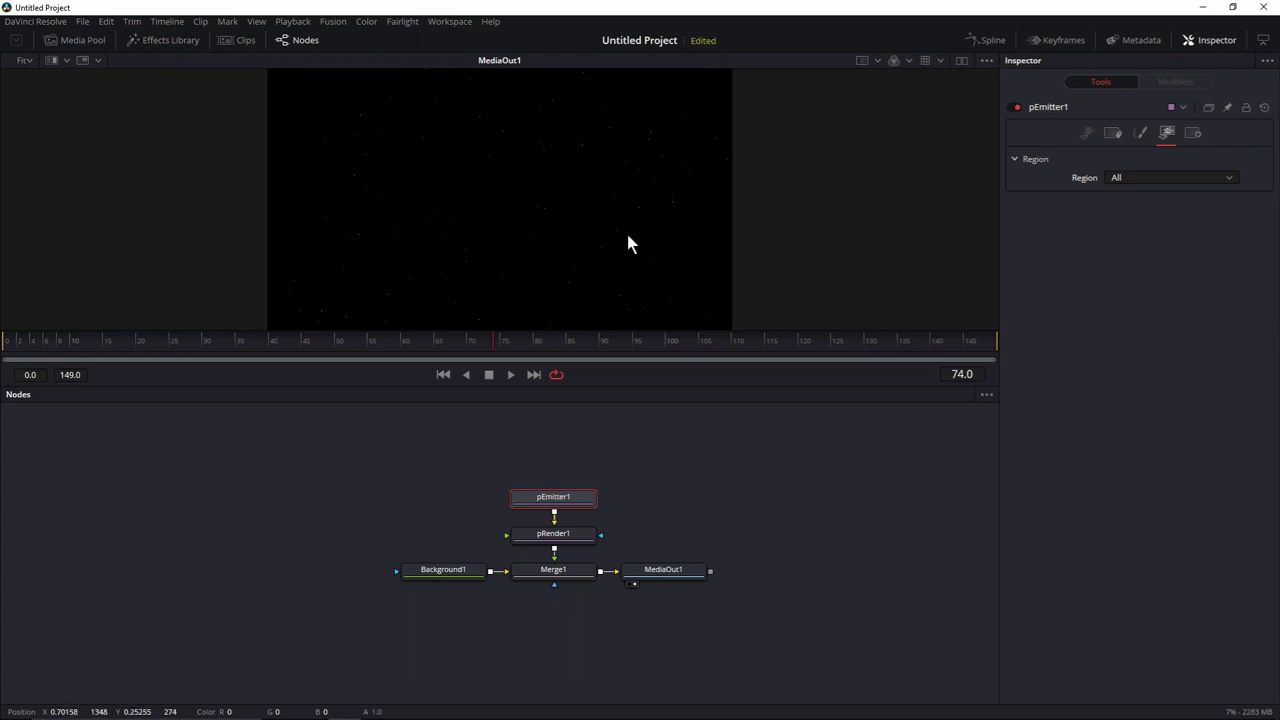
click(1148, 177)
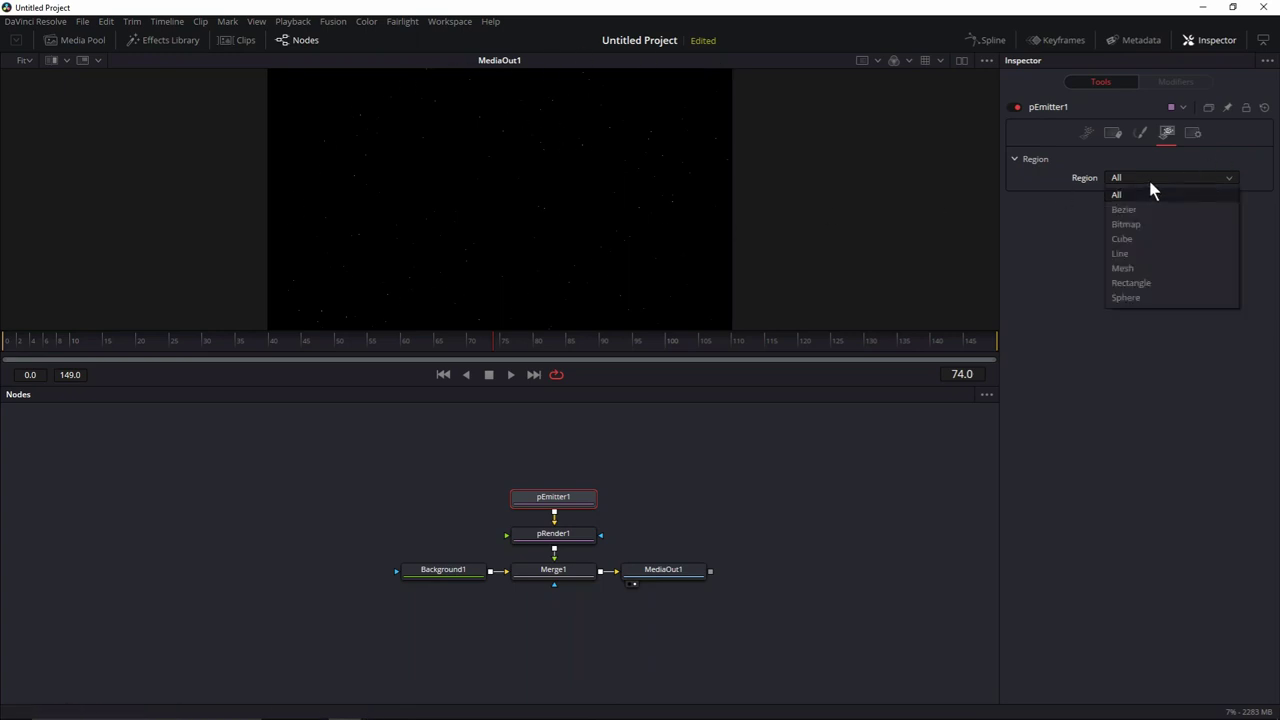
click(1154, 296)
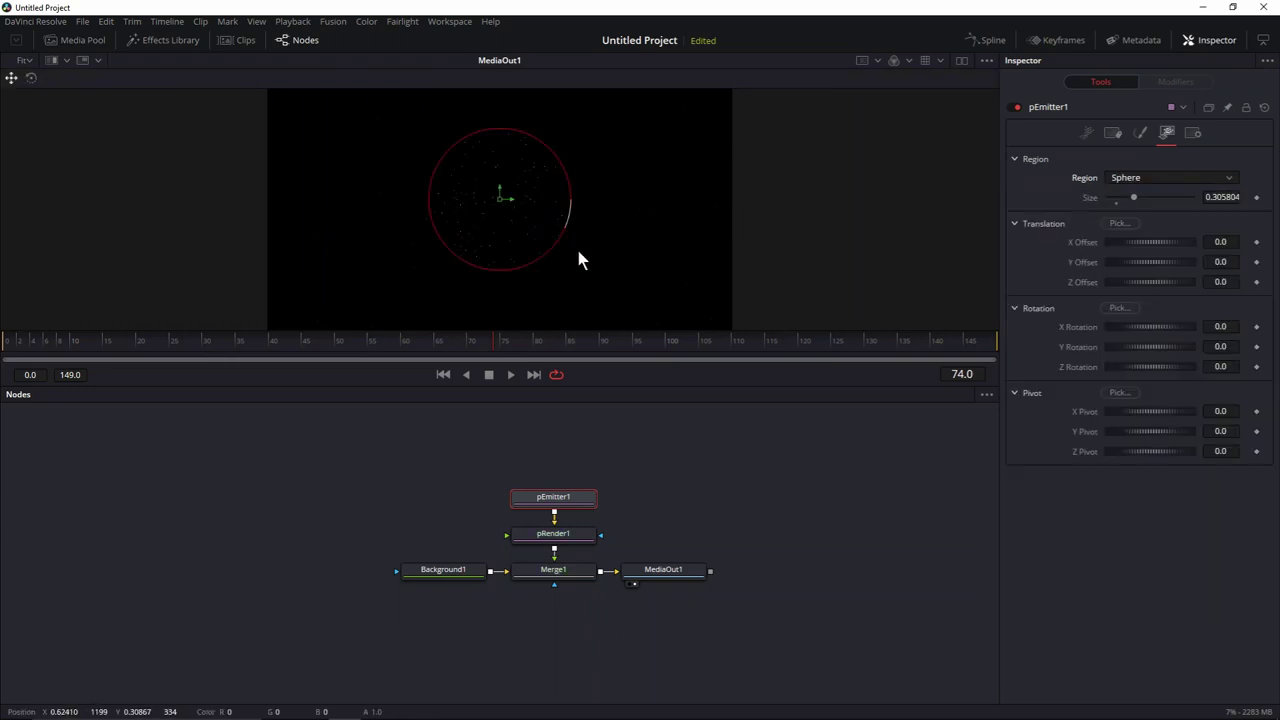
- Change pEmitter's region to Rectangle with a width of 1.0 and a height of 0.2
click(1146, 179)
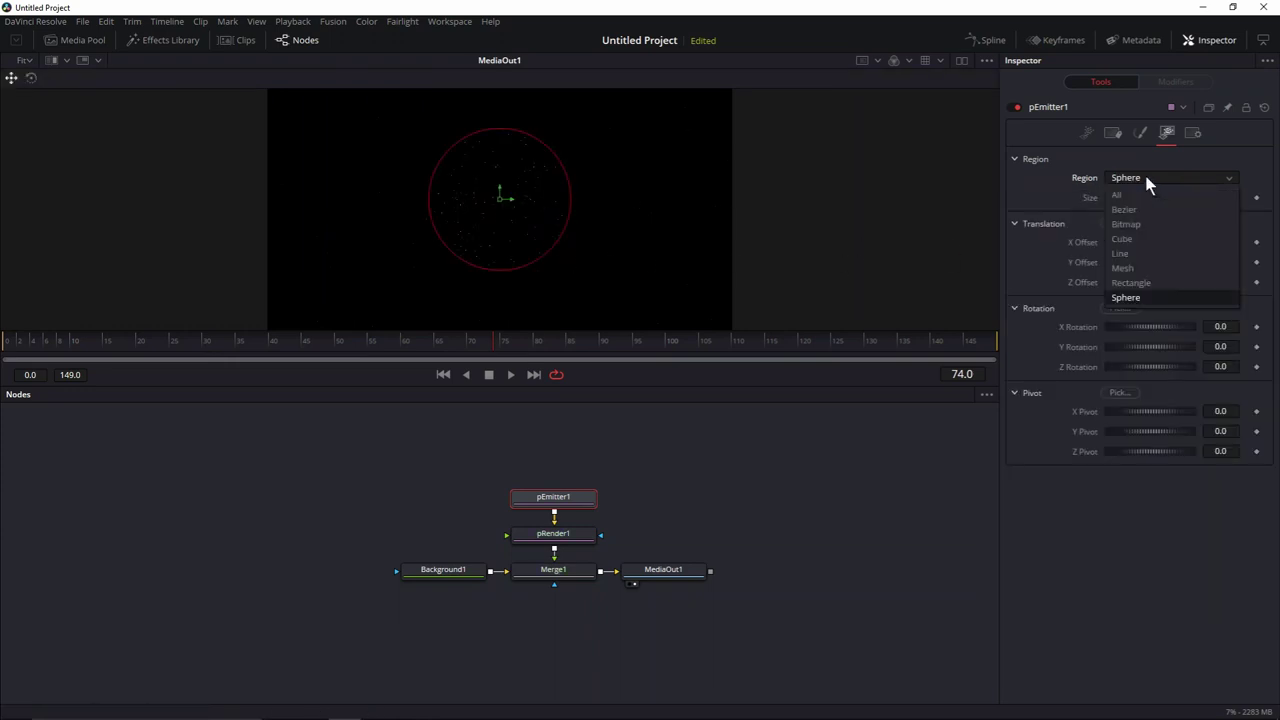
click(1151, 283)
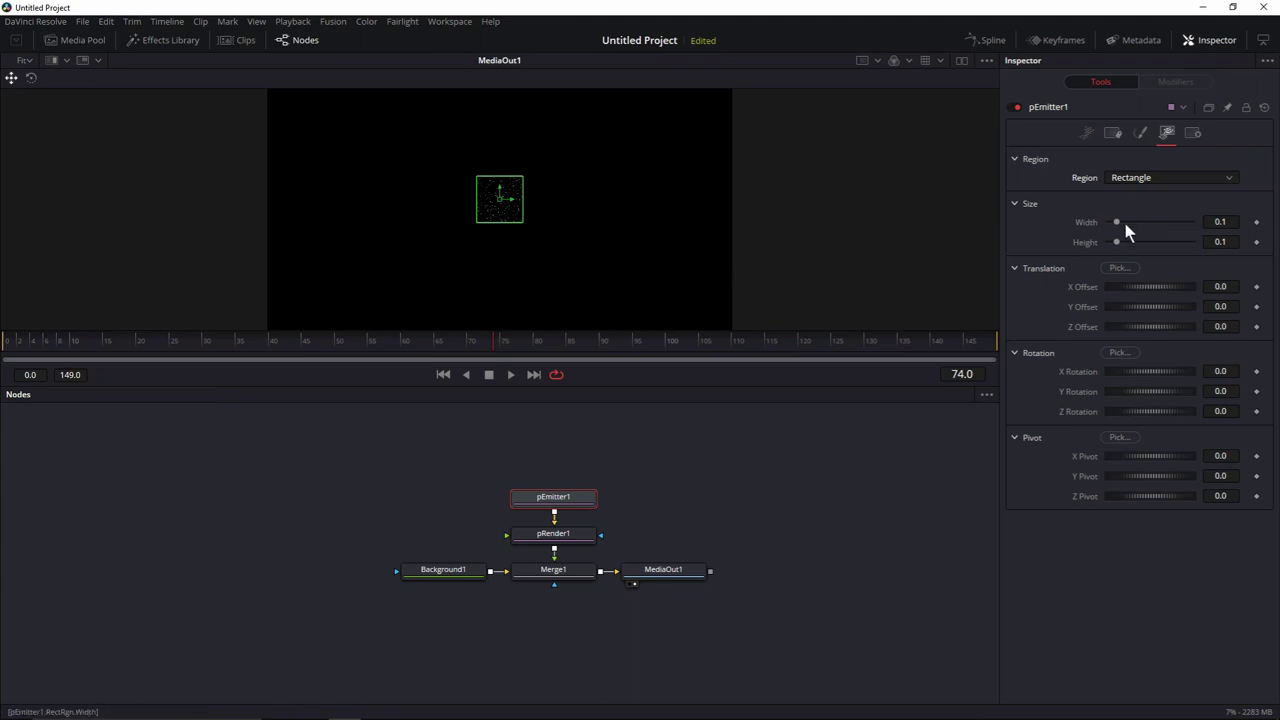
drag(1117, 224, 1220, 231)
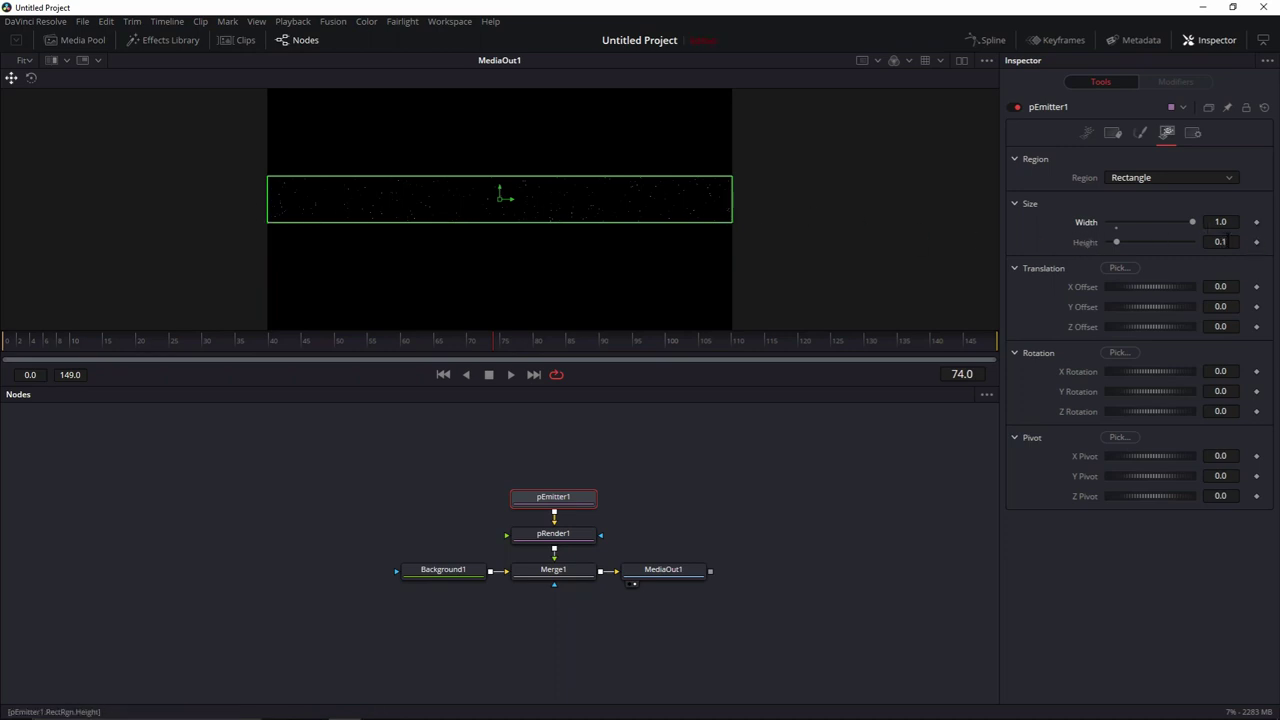
click(1222, 241)
key(BackSpace)
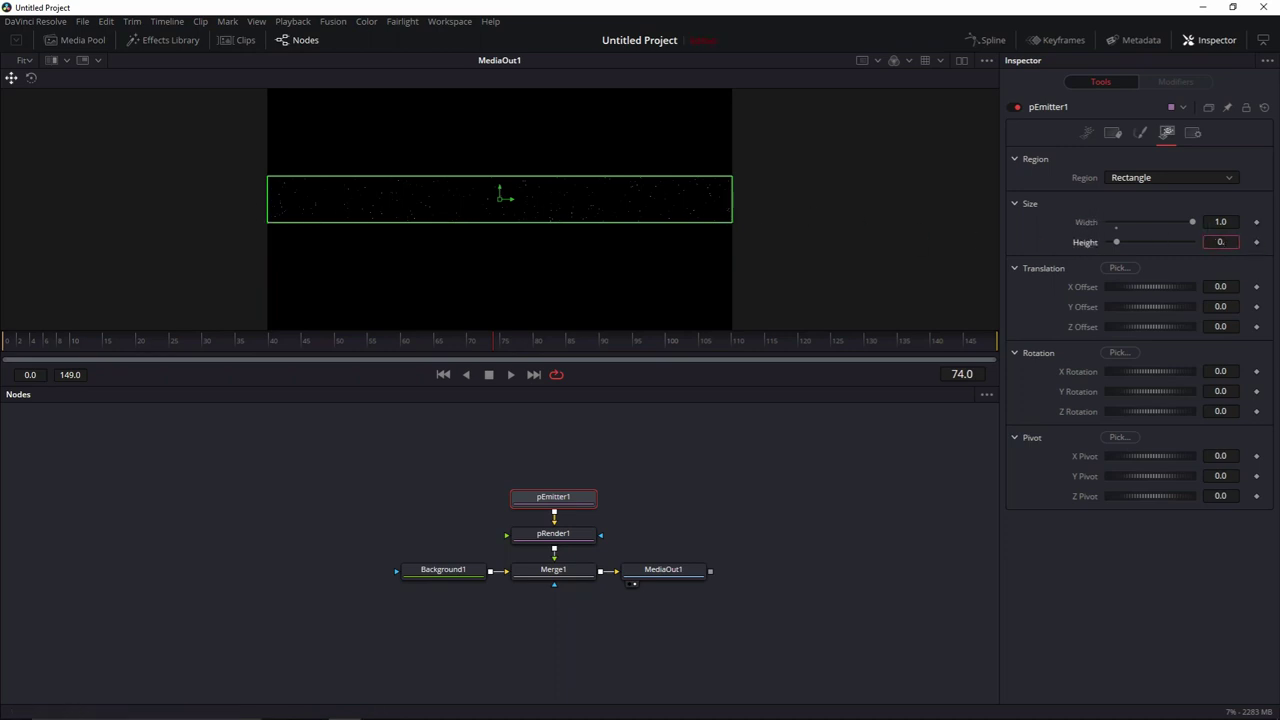
text(2)
click(1220, 286)
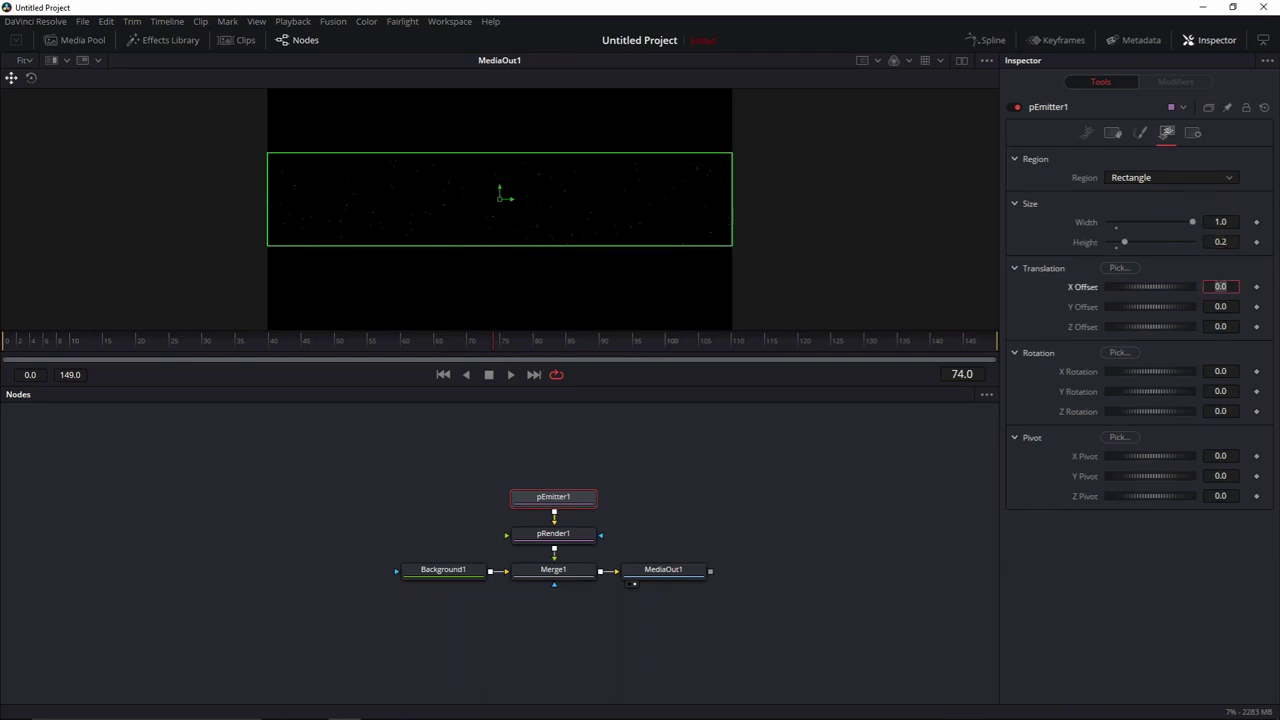
key(Escape)
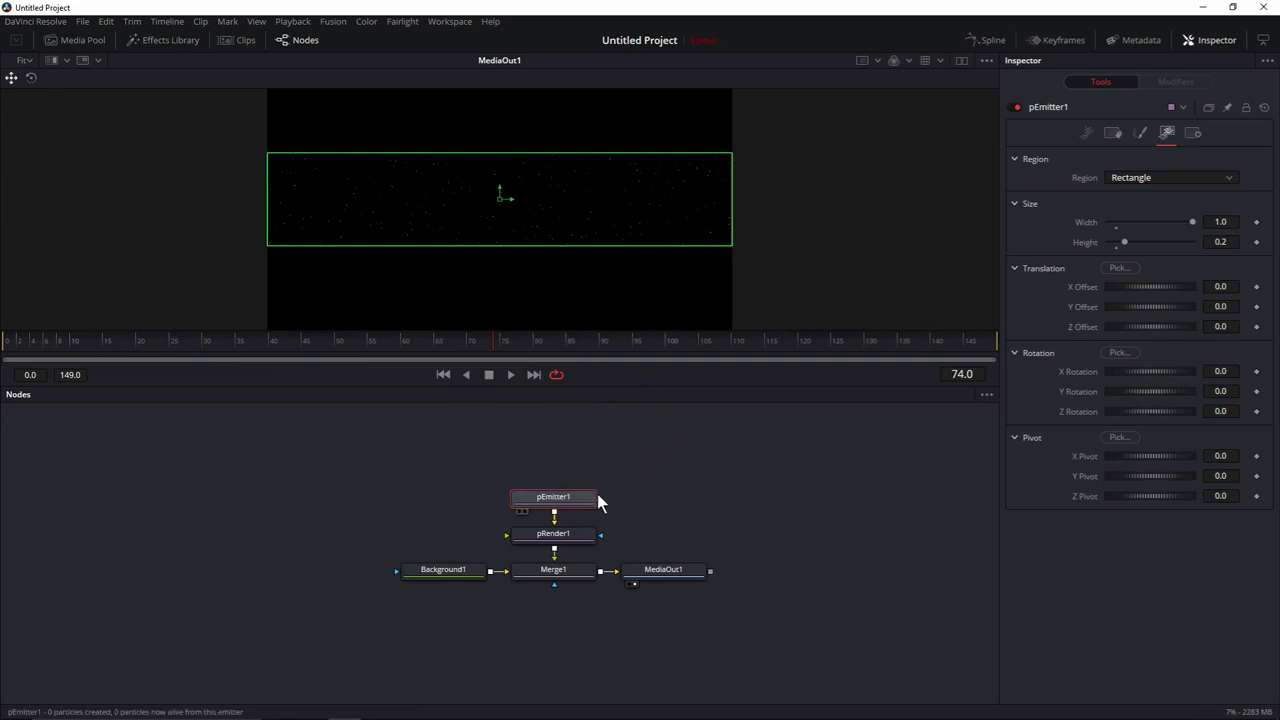
- Look through pEmitter's particle style options and examine the Point particles up close in the viewer
click(1140, 133)
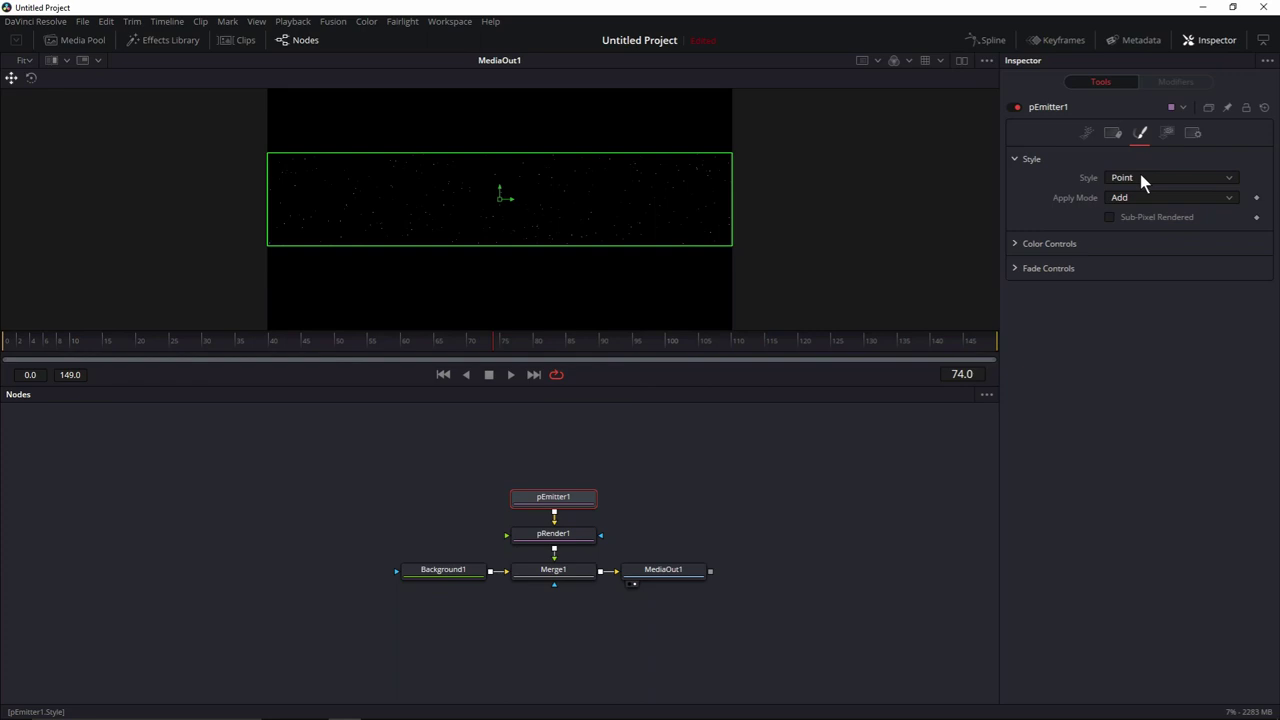
click(1140, 177)
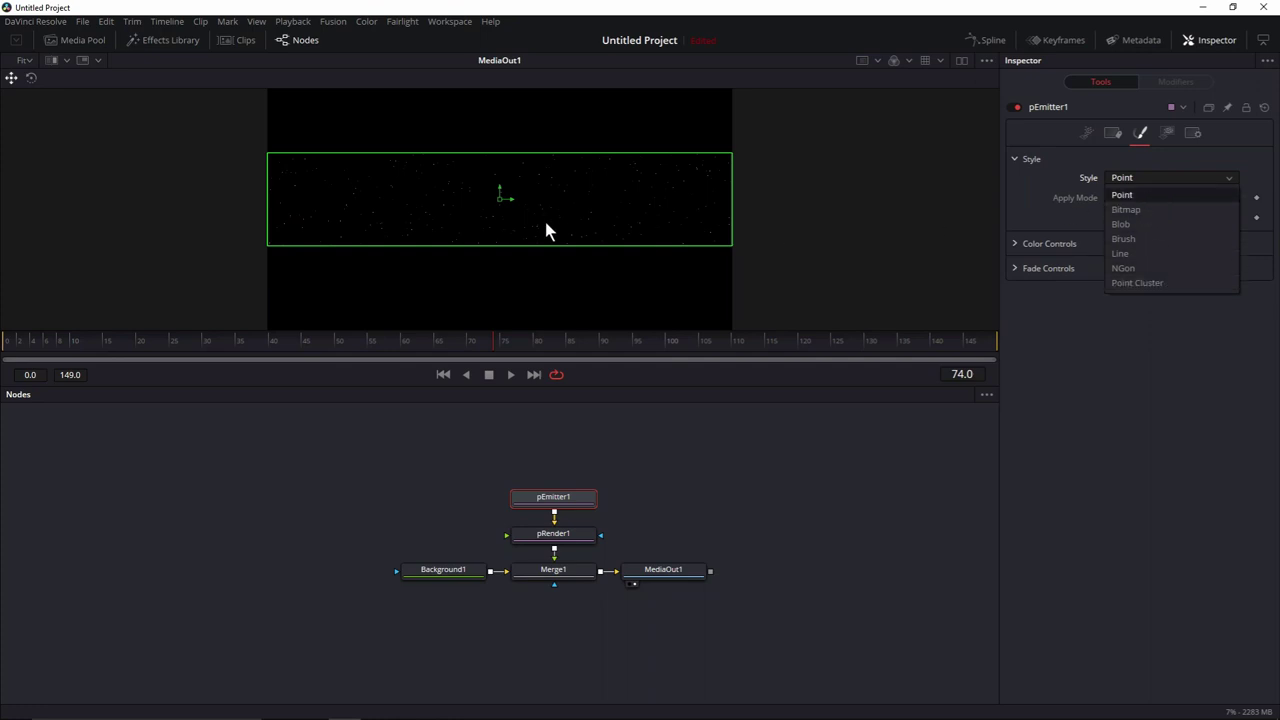
scroll(580, 245, up, 5)
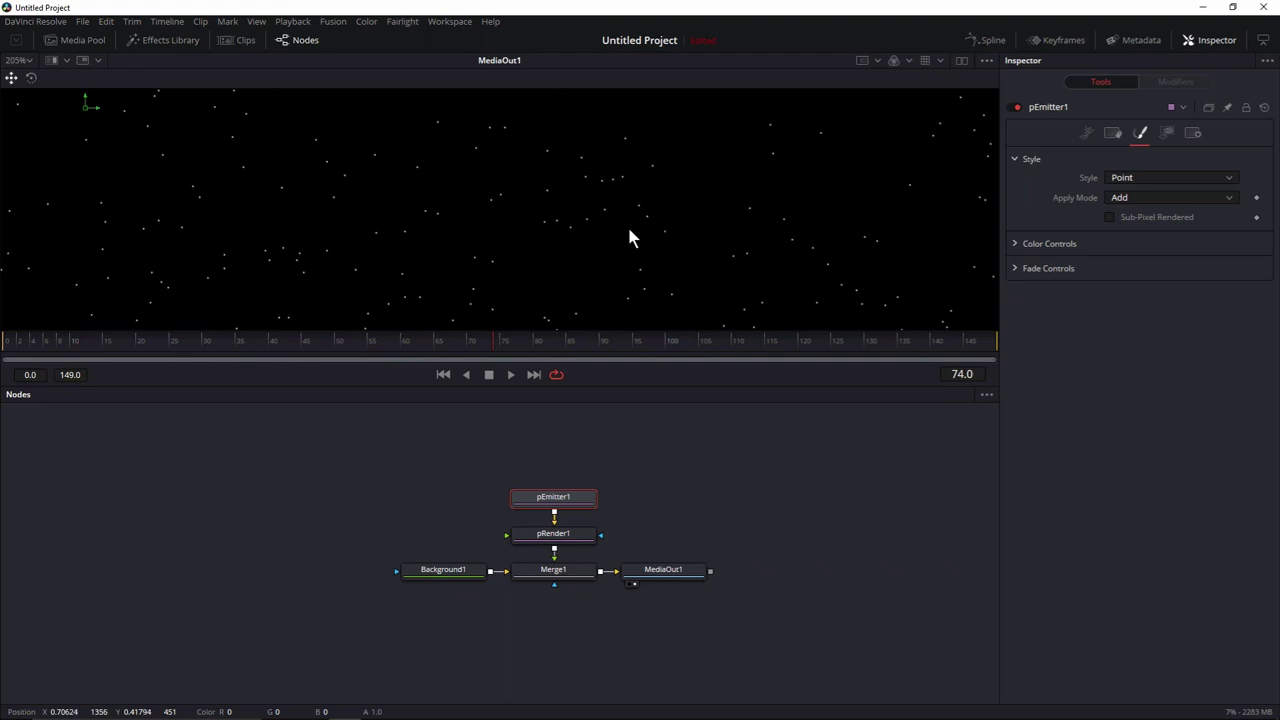
scroll(642, 200, down, 5)
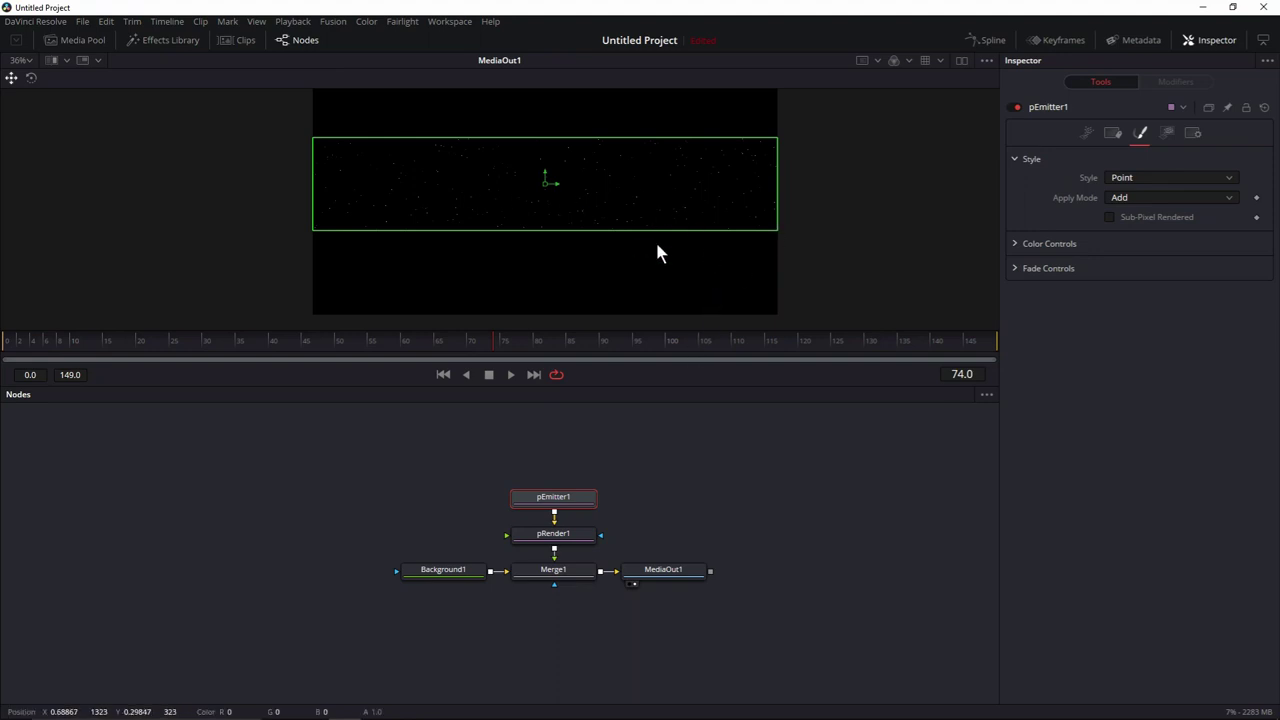
drag(643, 171, 648, 195)
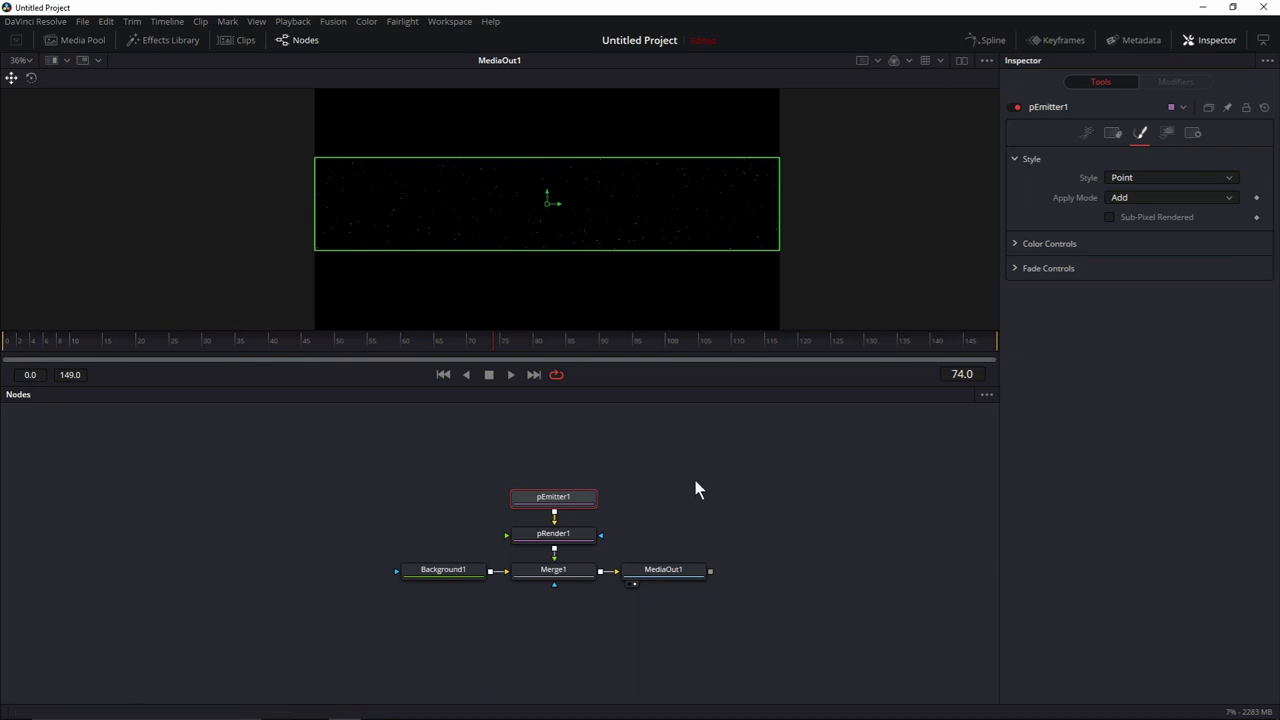
- Hide the on-screen controls in the viewer for a clear close-up of the particles
click(986, 60)
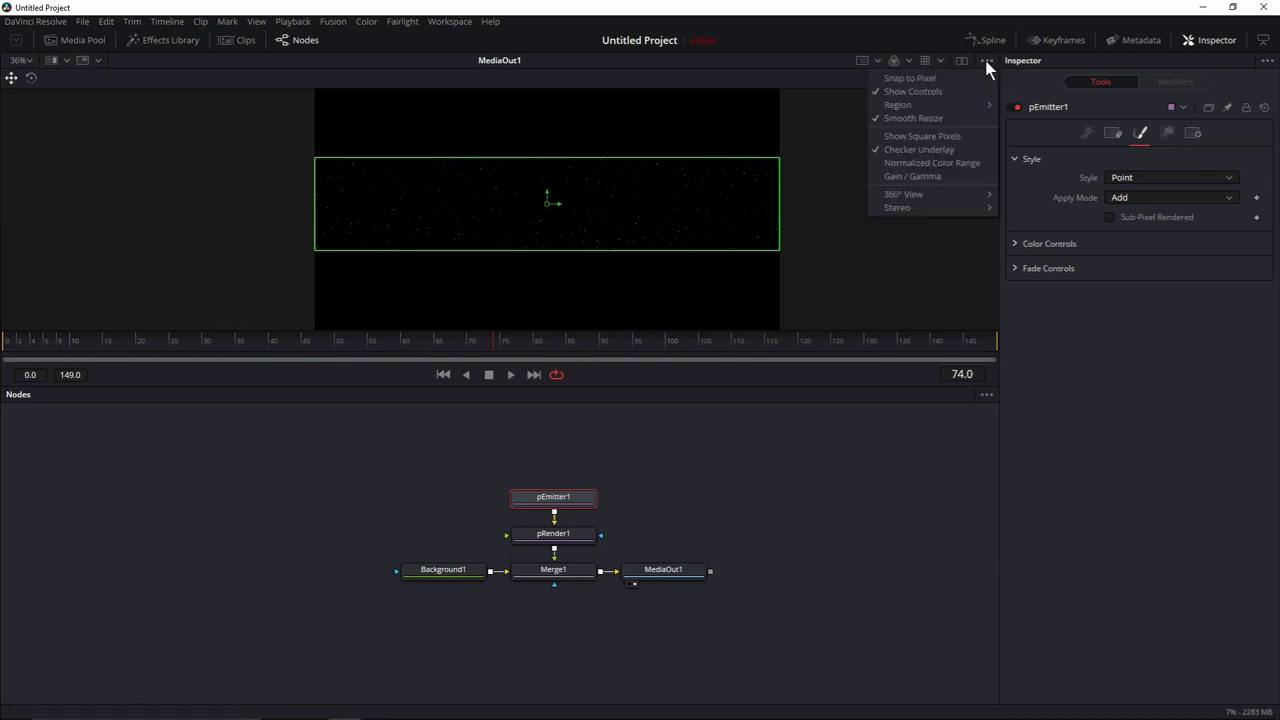
click(948, 91)
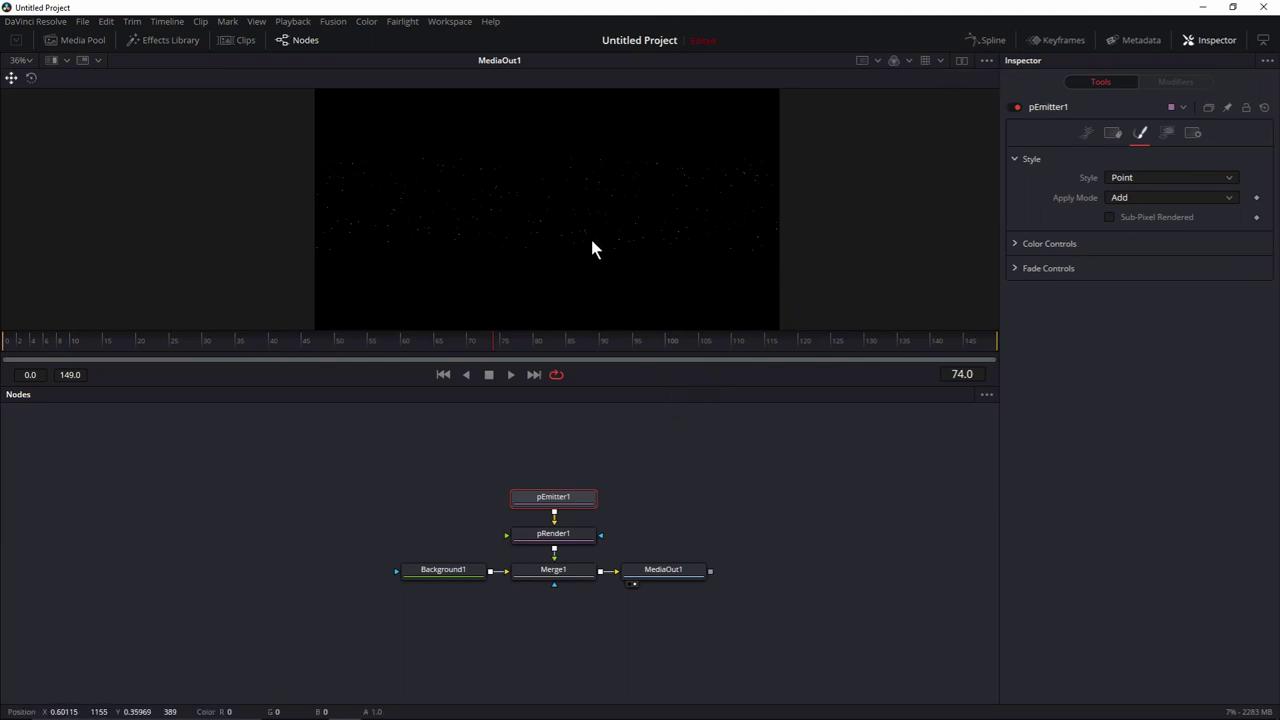
scroll(590, 246, up, 5)
drag(640, 183, 662, 207)
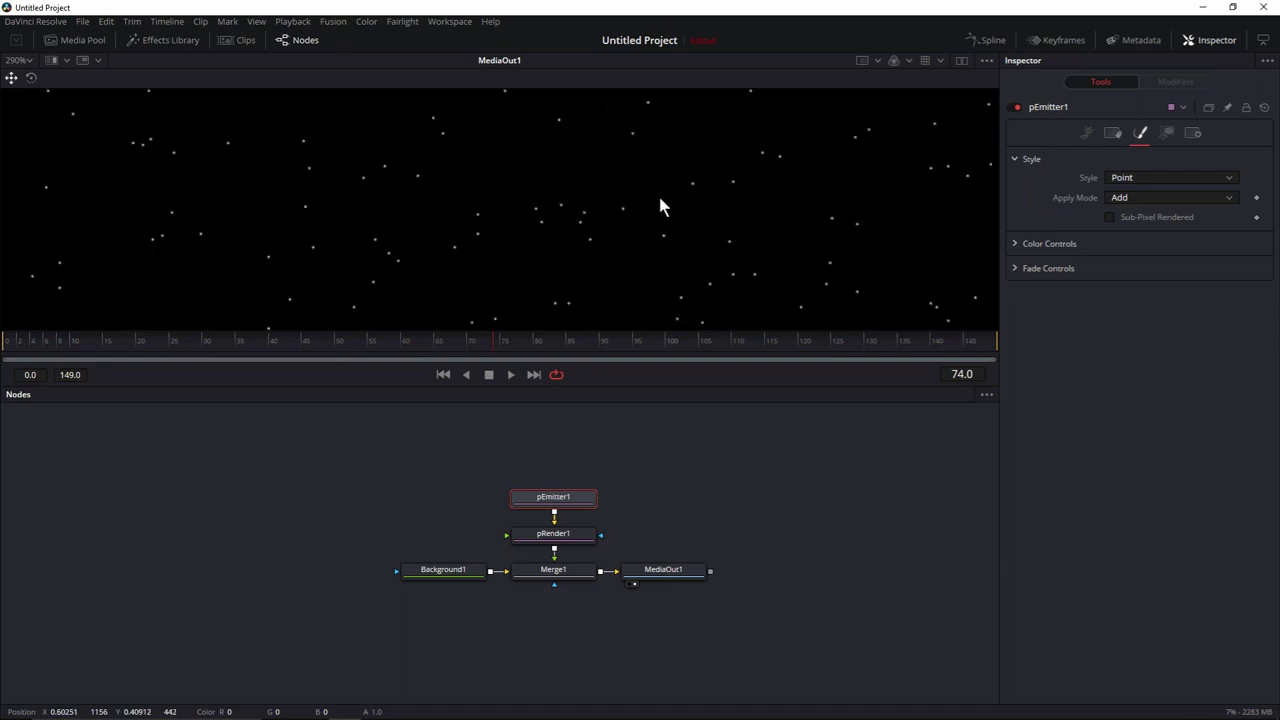
- Change the particle style to Blob, set its size to 5.0, and view the whole particle band
click(1149, 176)
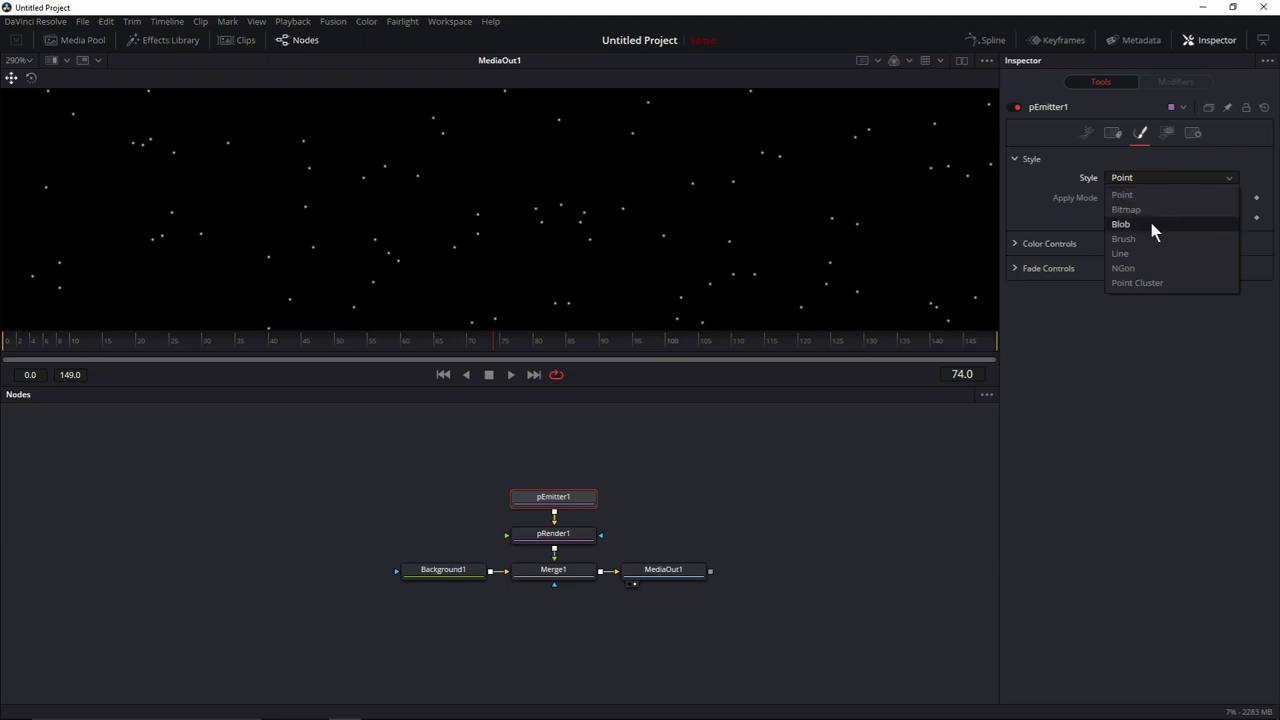
click(1151, 224)
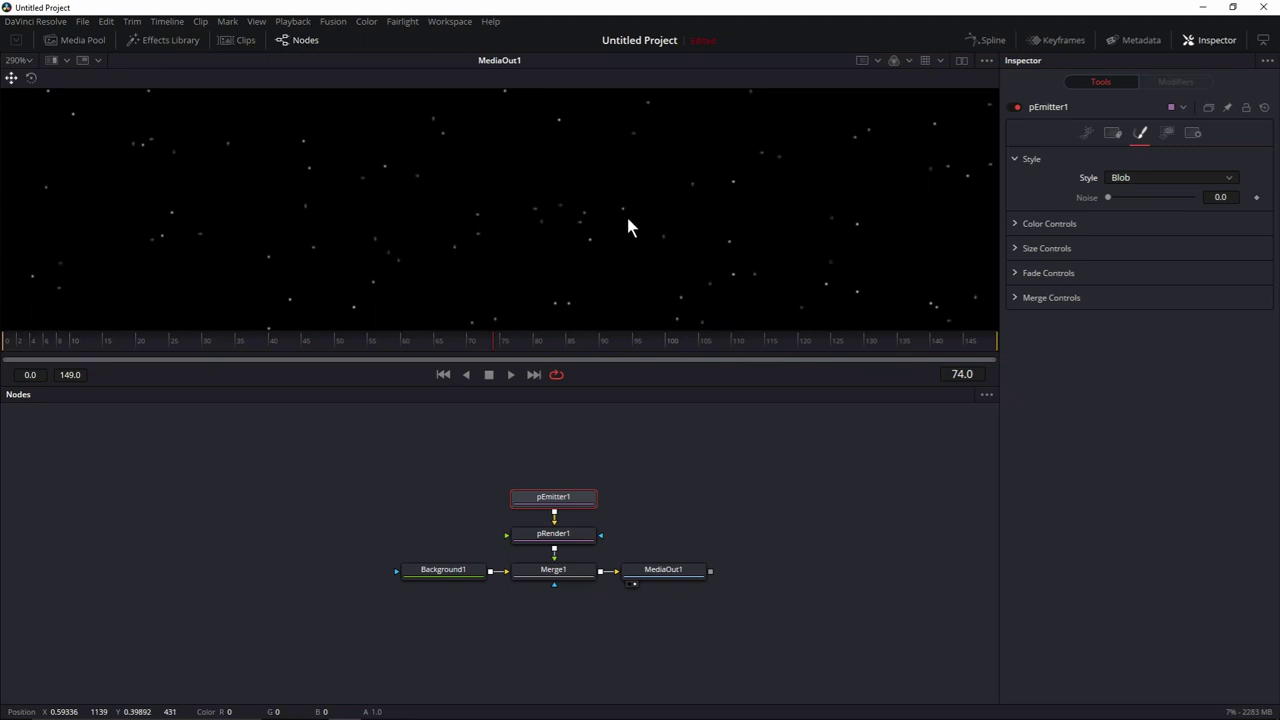
click(1016, 247)
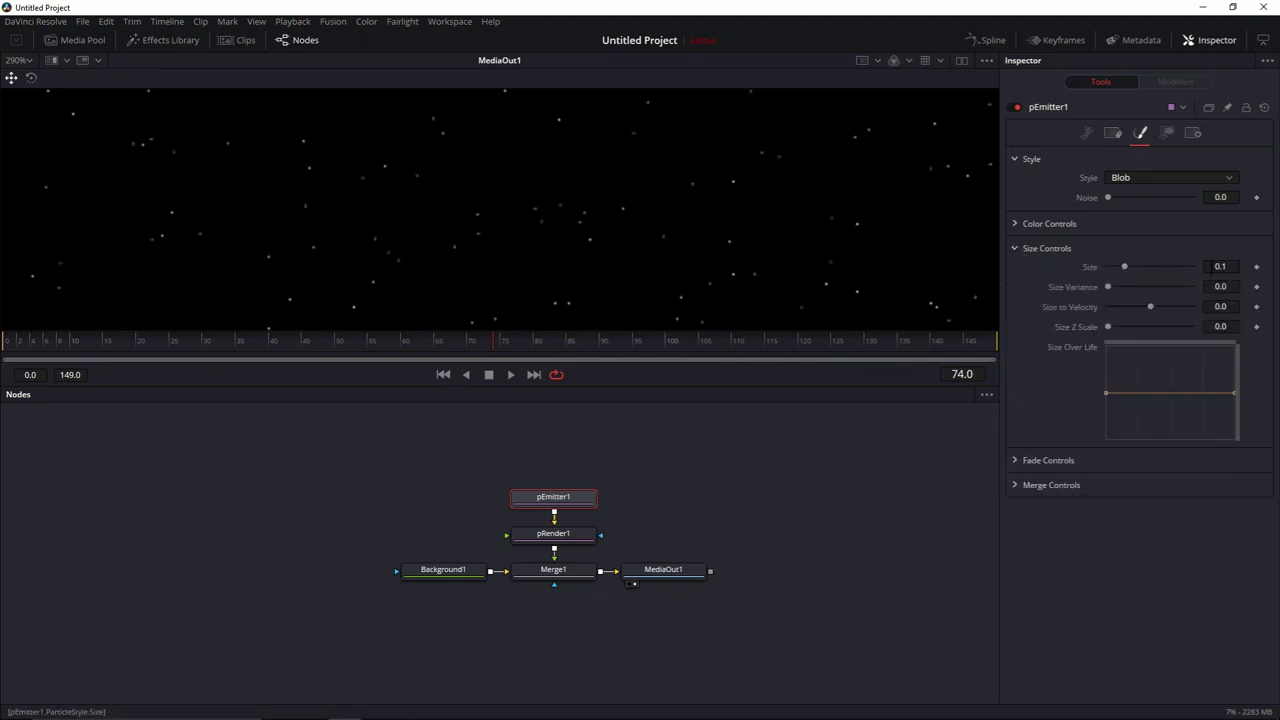
click(1220, 266)
text(5)
key(Tab)
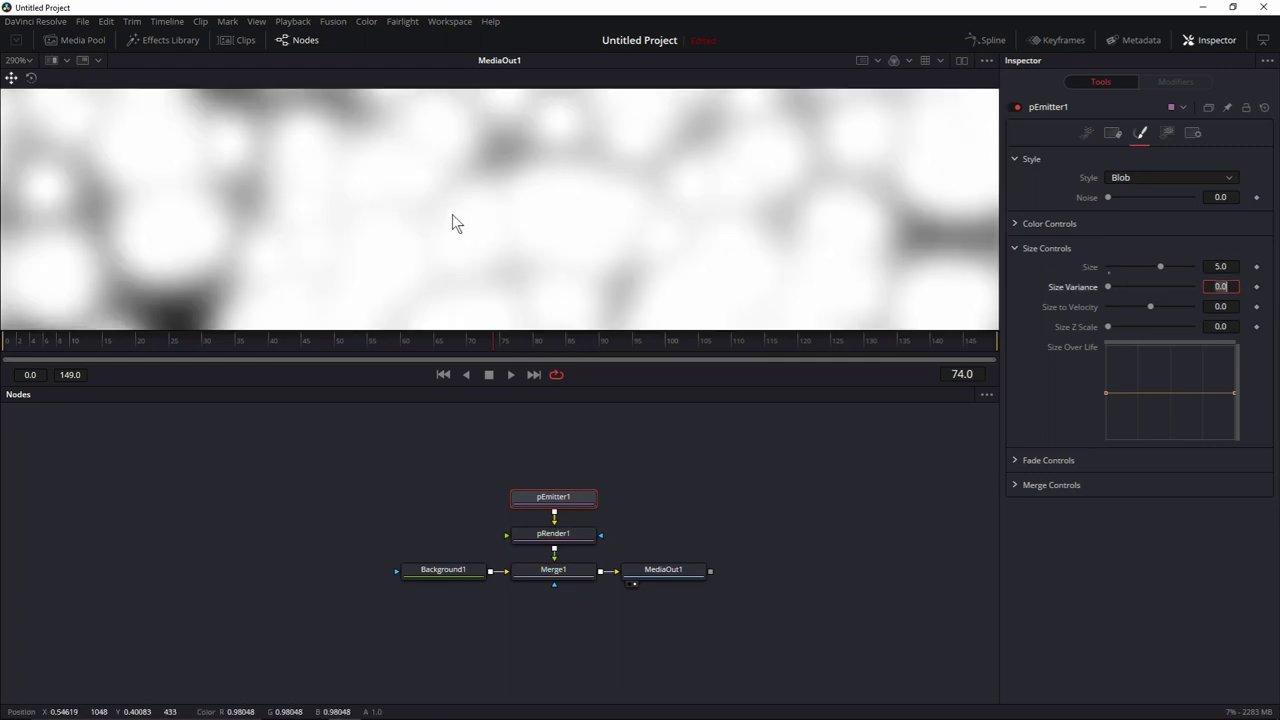
scroll(452, 214, down, 3)
scroll(540, 215, down, 2)
scroll(563, 224, right, 2)
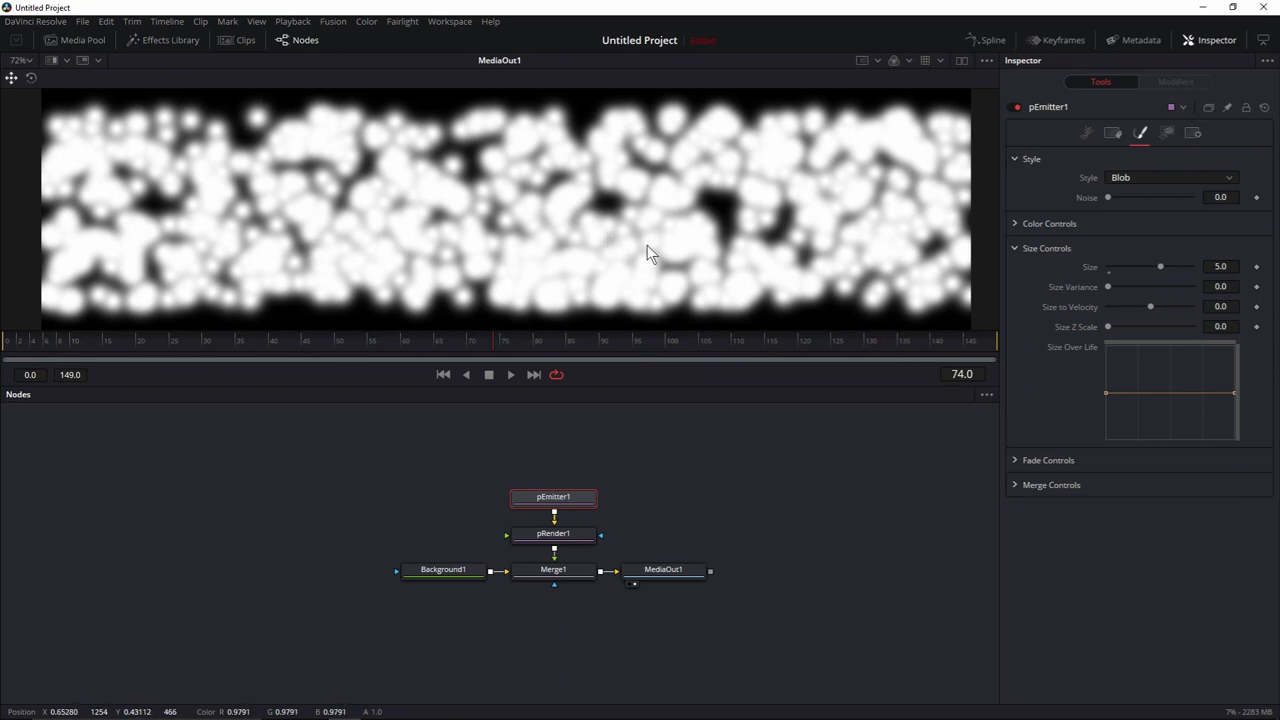
- Switch pEmitter's particle style to Bitmap
click(1150, 177)
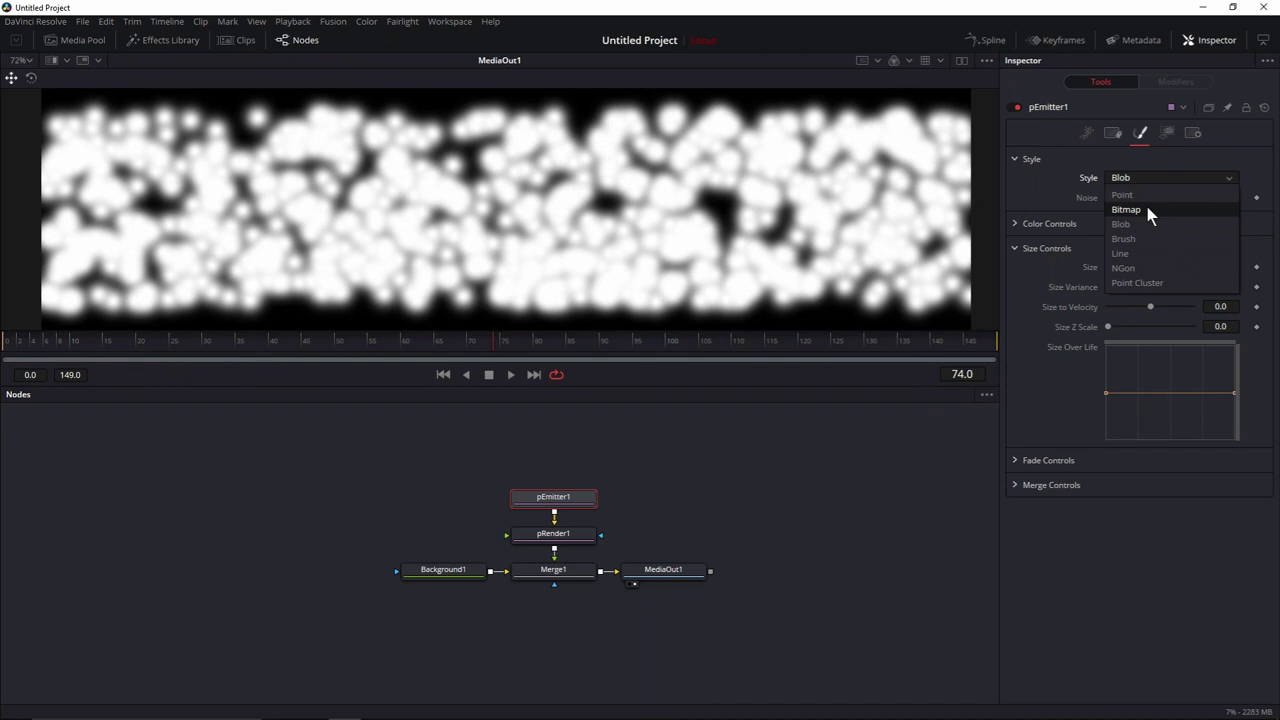
click(1147, 210)
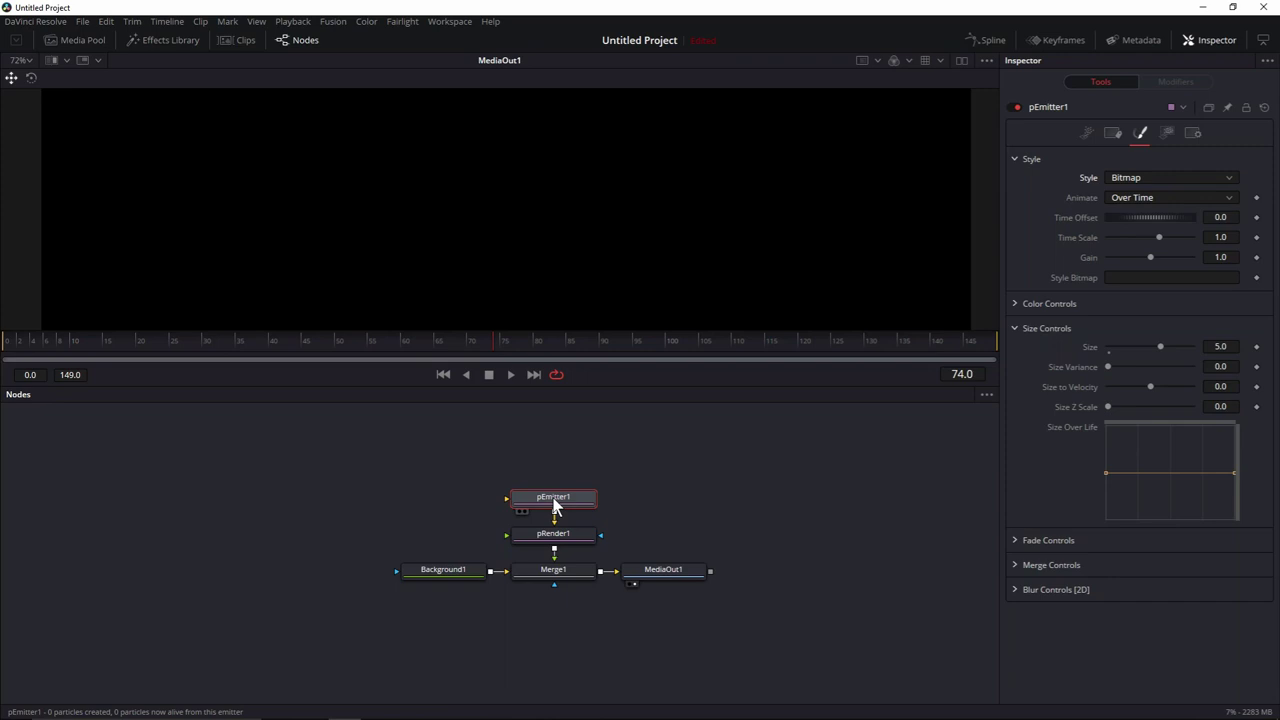
- Switch pEmitter's particle style to NGon, try the solid star-shaped type, and settle on the soft-edged circle type
click(1129, 180)
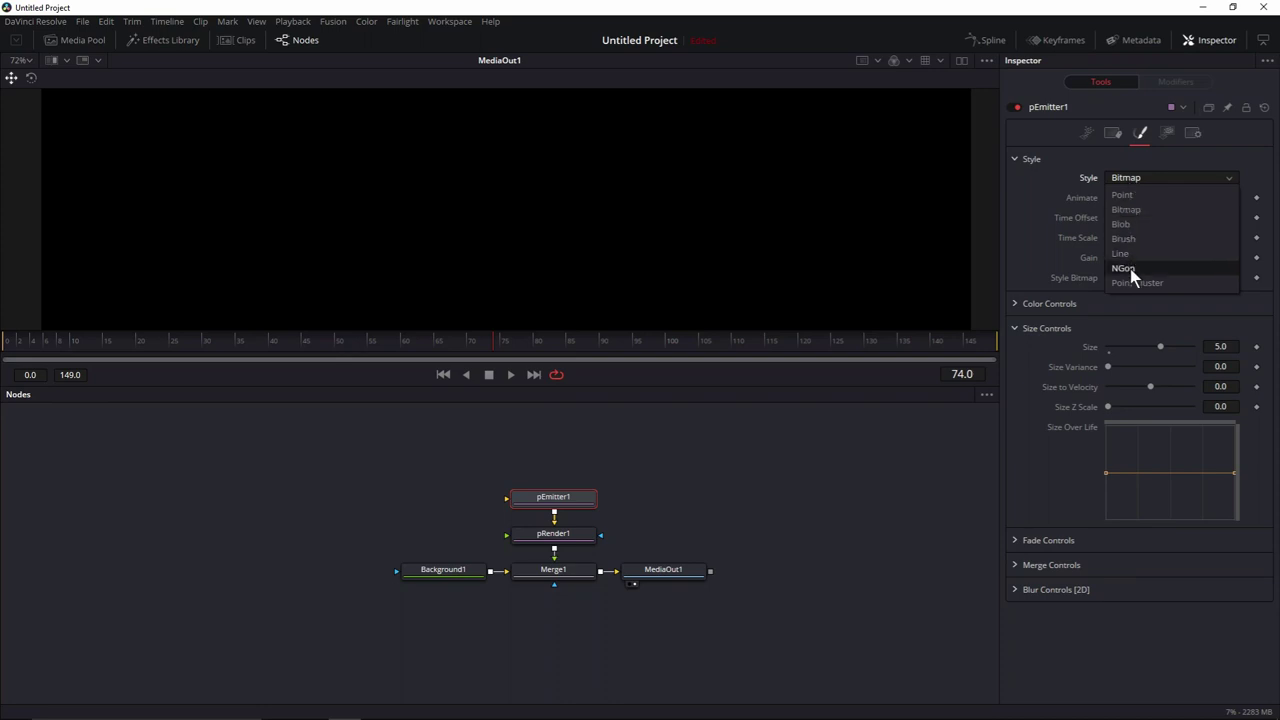
click(1124, 268)
click(1148, 199)
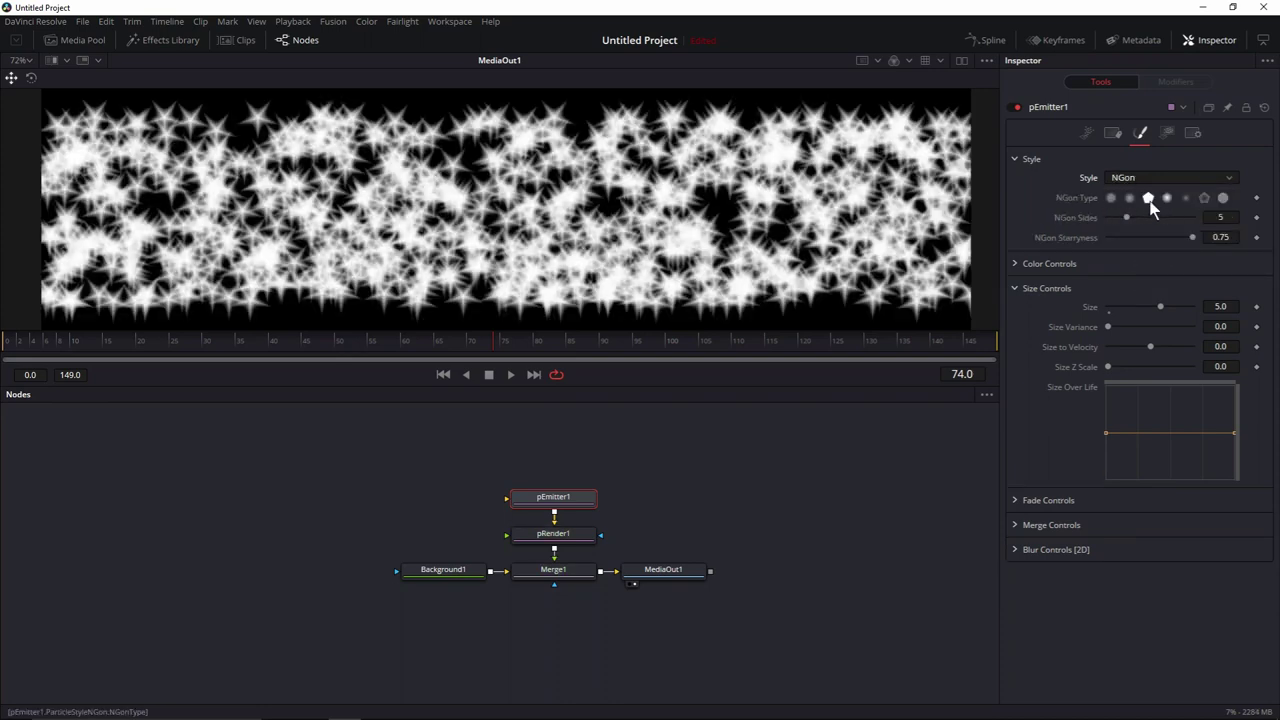
click(1111, 199)
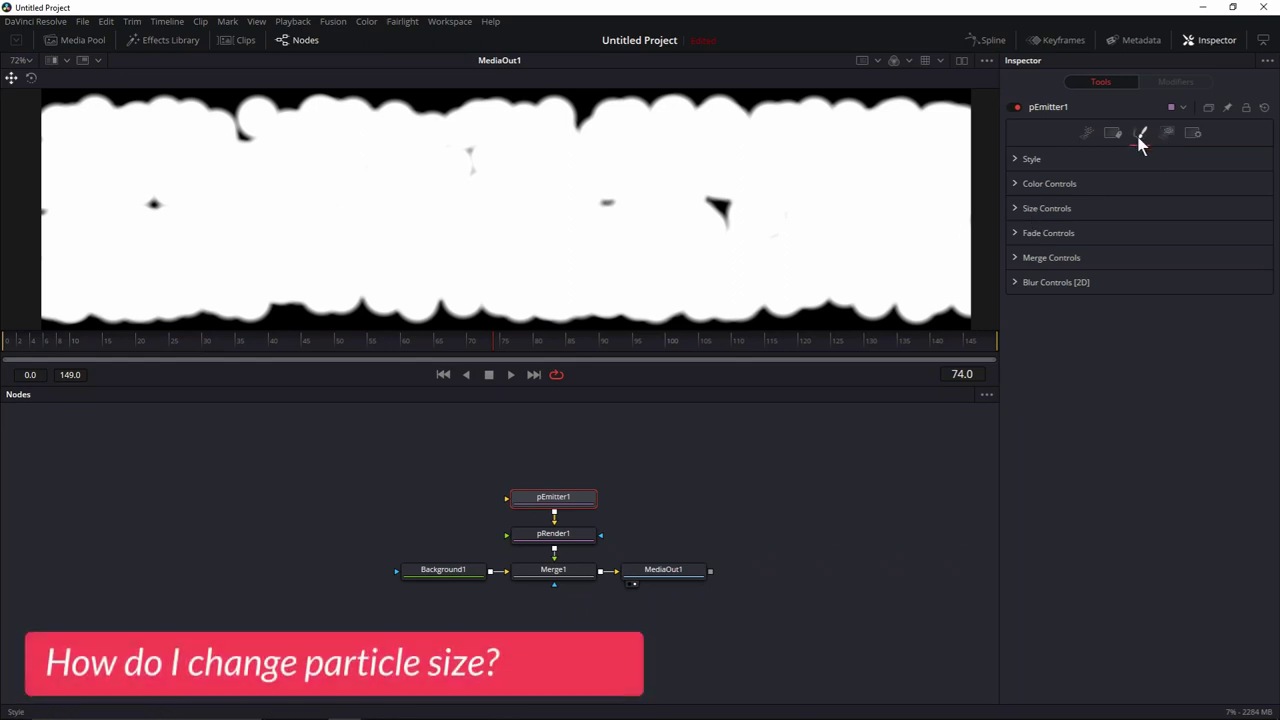
- Set the particle size to 10.0 with a size variance of 3.0 and view the whole particle band
click(1015, 209)
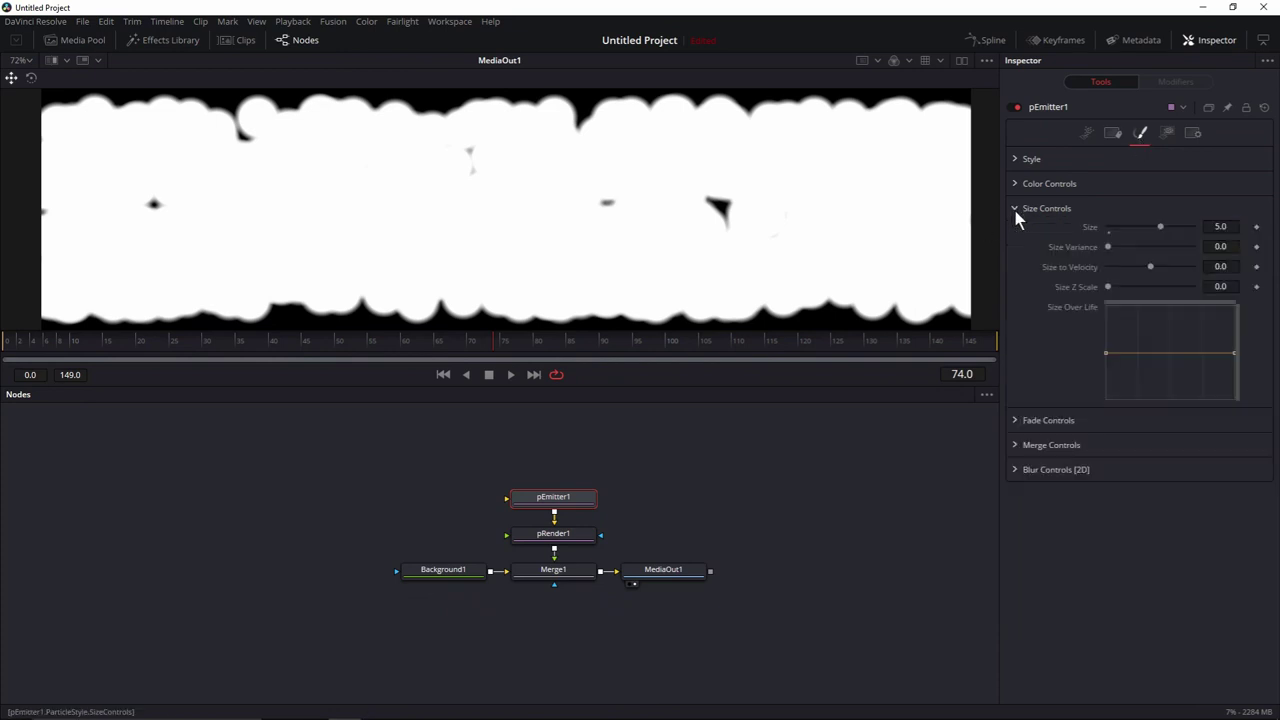
click(1220, 227)
text(10)
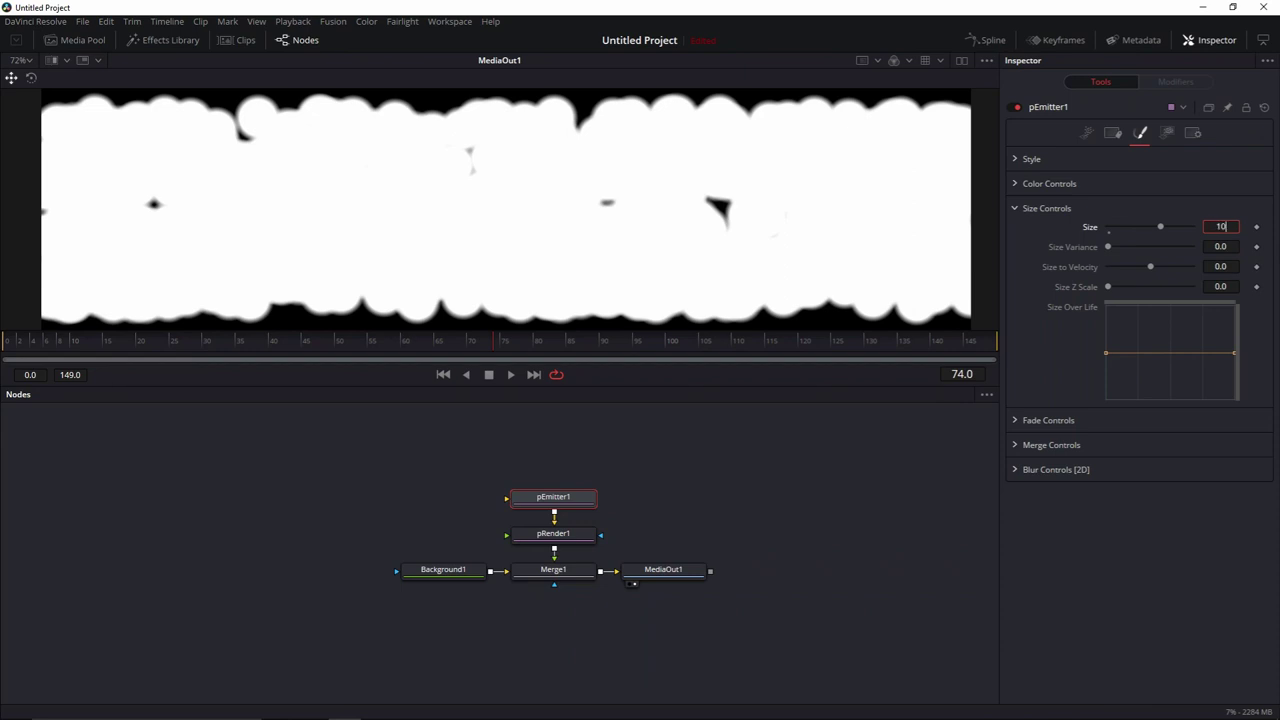
key(Tab)
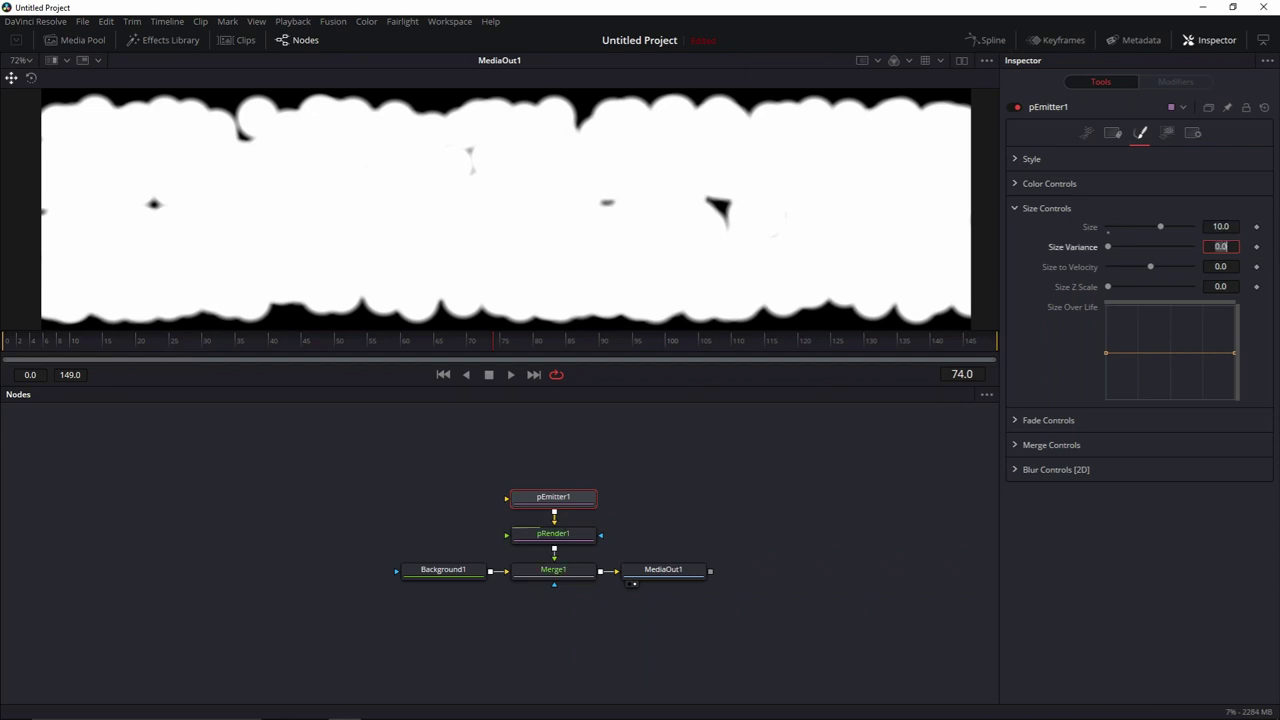
text(3)
key(Tab)
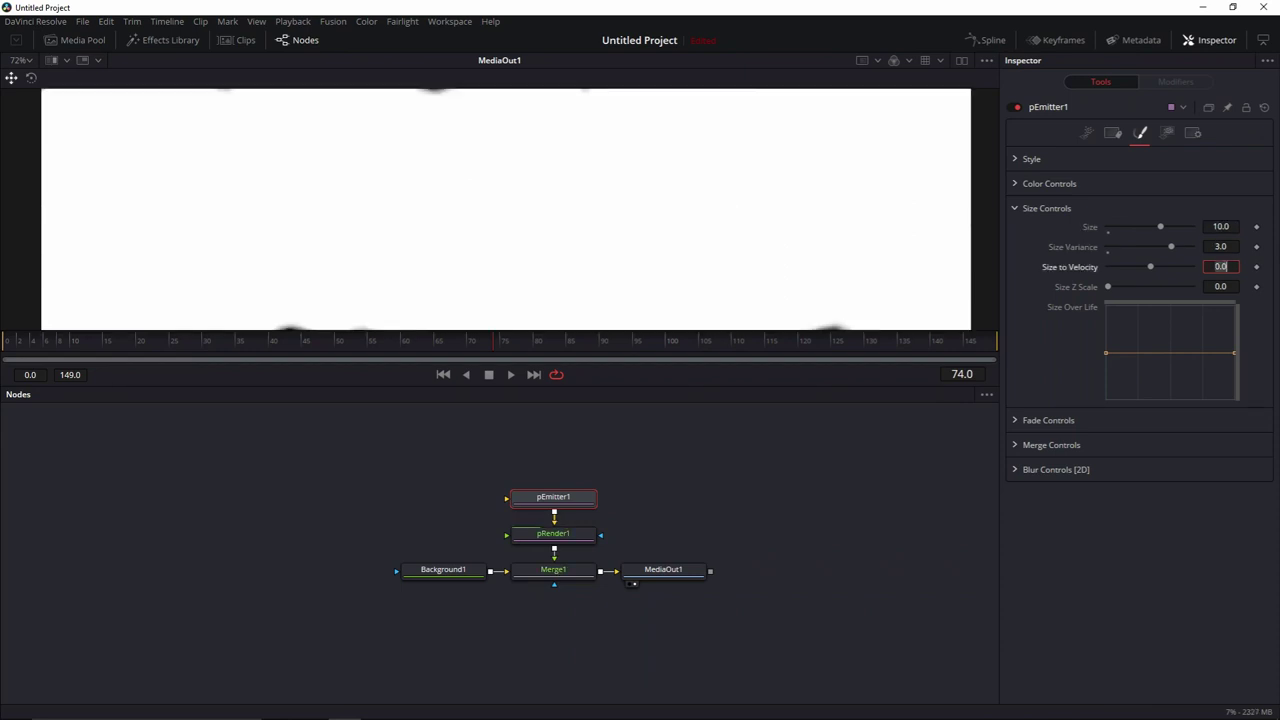
scroll(567, 197, down, 2)
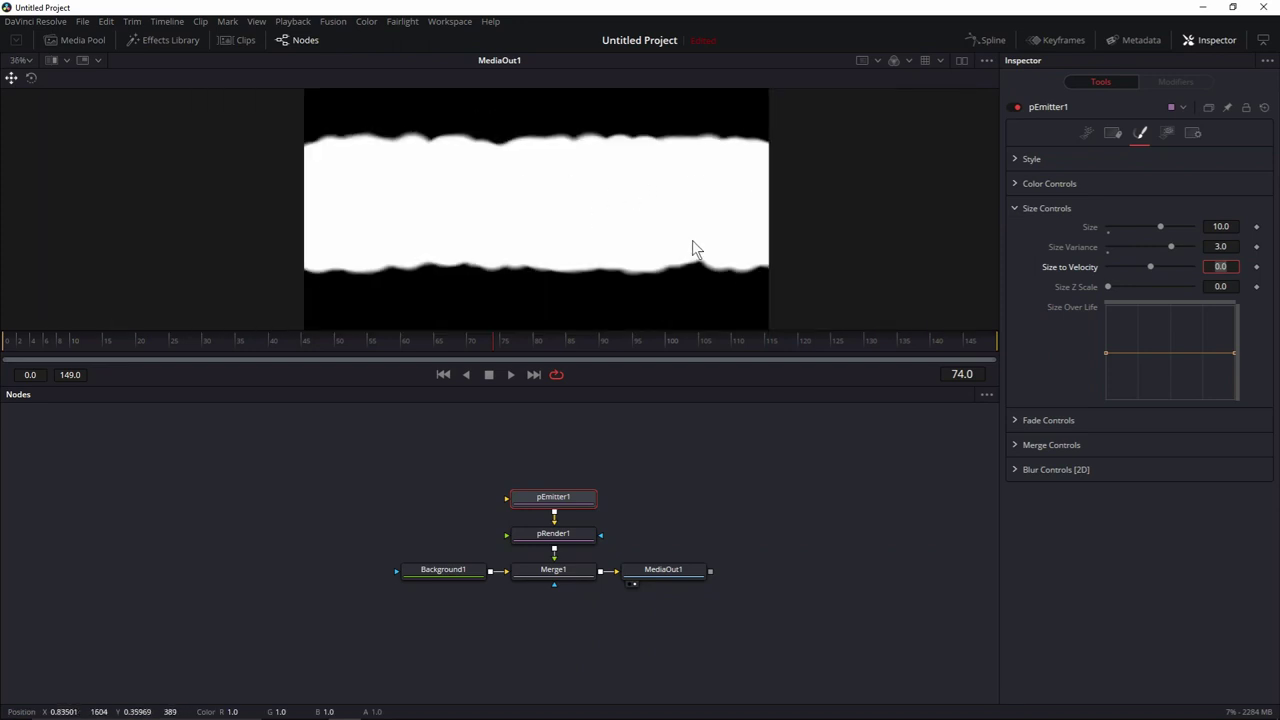
click(1015, 209)
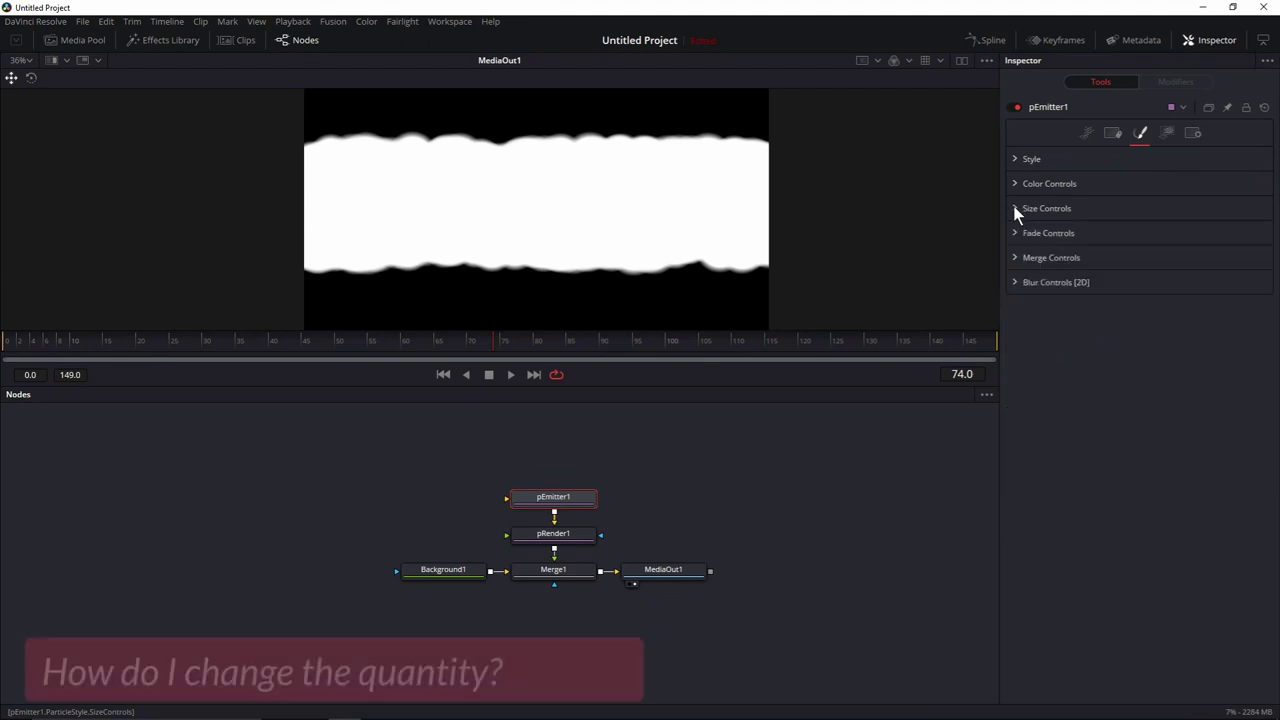
- Set the number of particles emitted by pEmitter to 0.1
click(1088, 132)
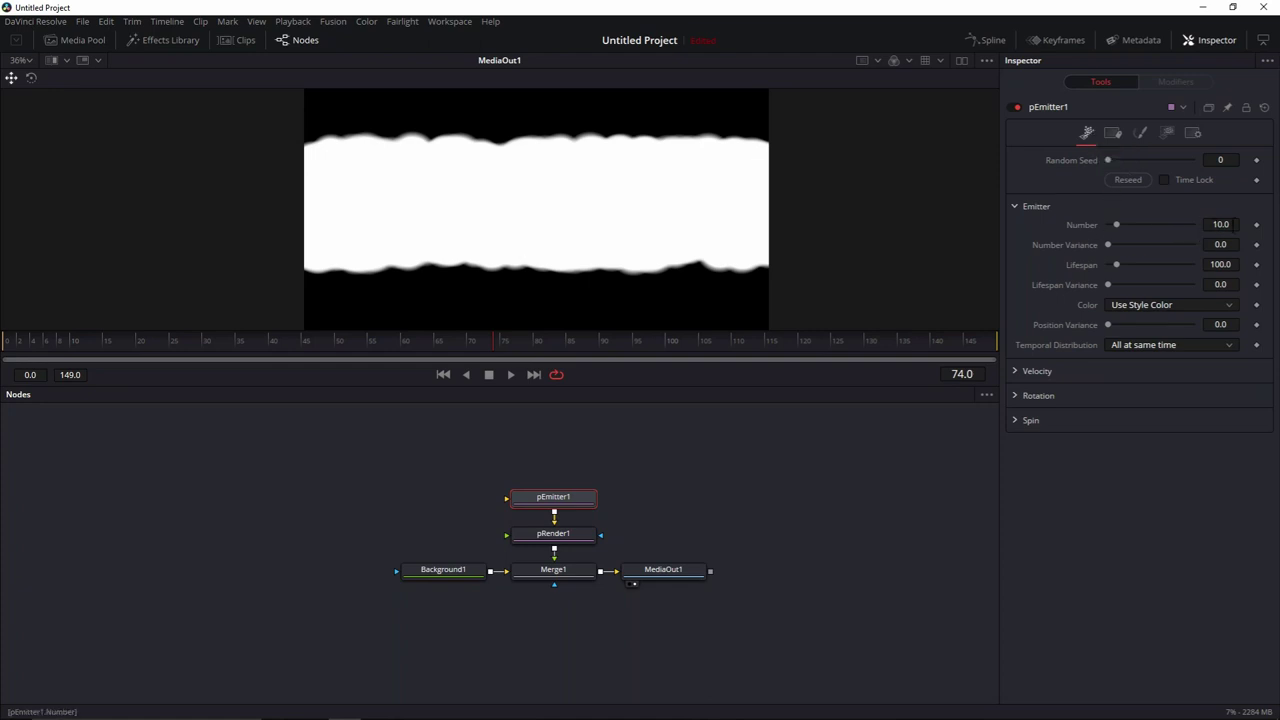
click(1230, 224)
text(0.1)
key(Tab)
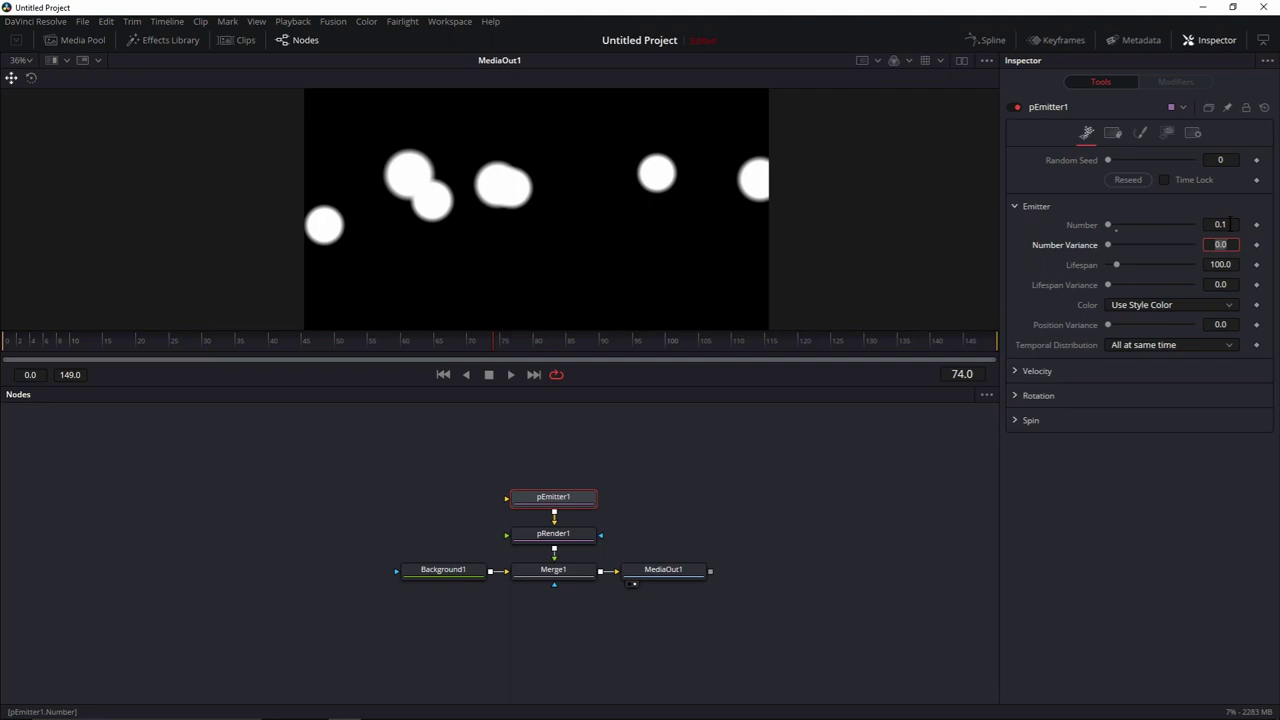
- Try an emission number of 1.0 for comparison, and restore it to 0.1
click(1222, 225)
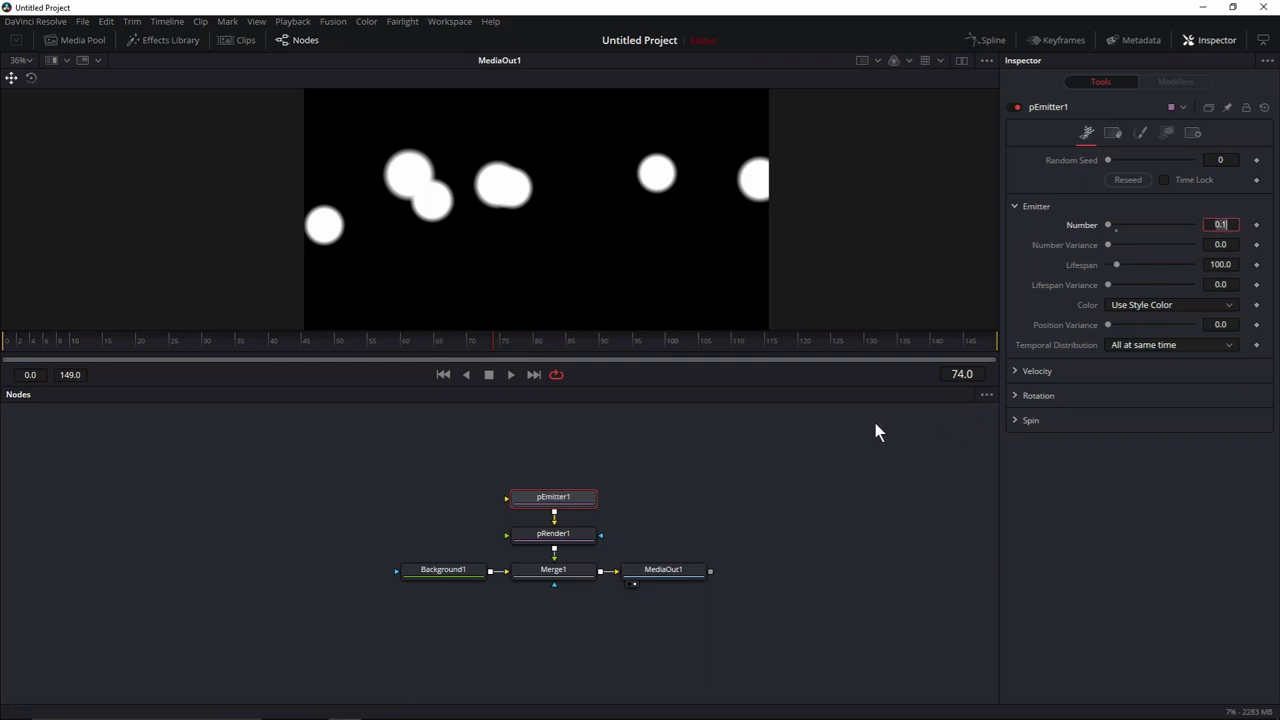
text(1)
key(Tab)
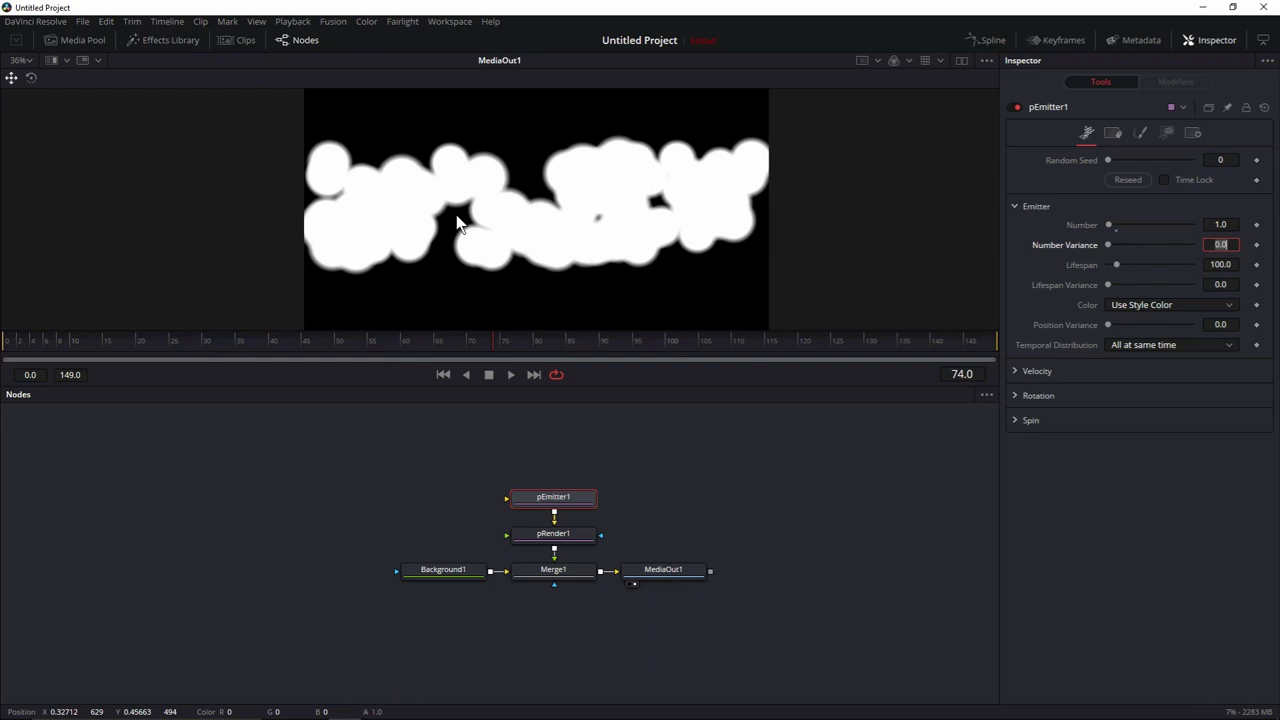
click(1220, 224)
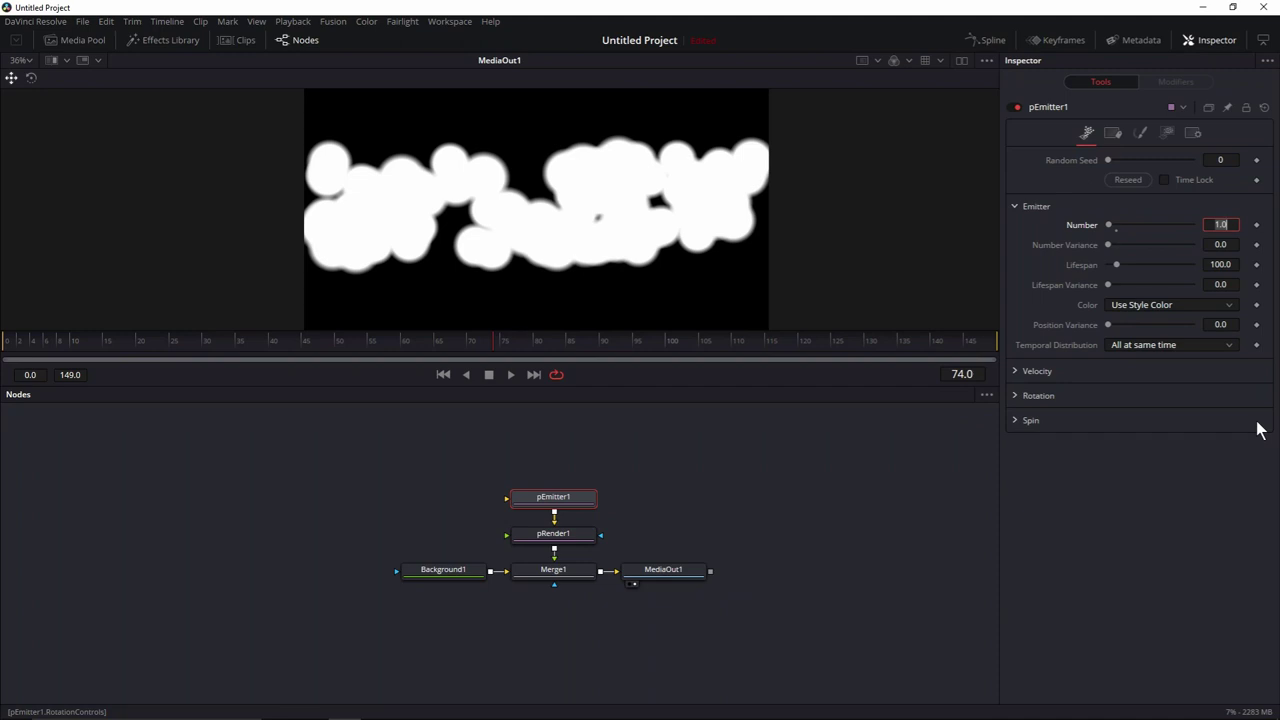
text(0.1)
key(Tab)
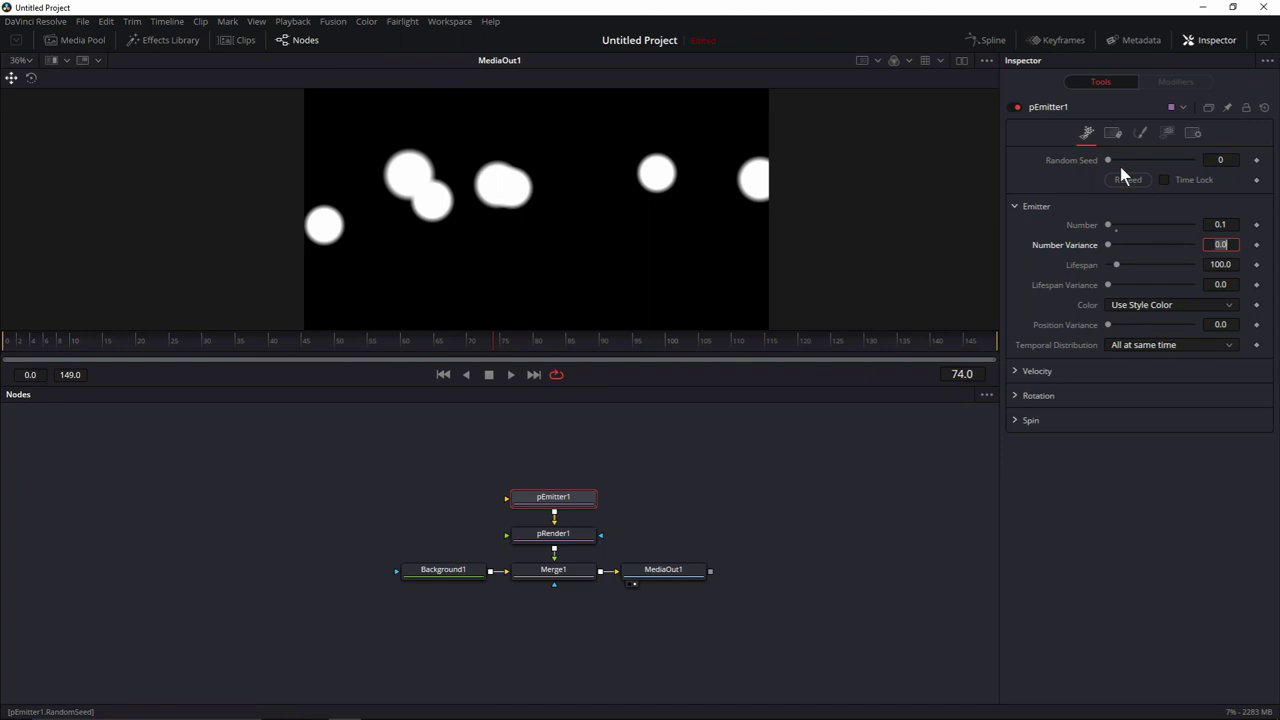
- Color the particles blue with hue 0.568, saturation 0.801 and value 0.638, and set their alpha to 0.376
click(1142, 138)
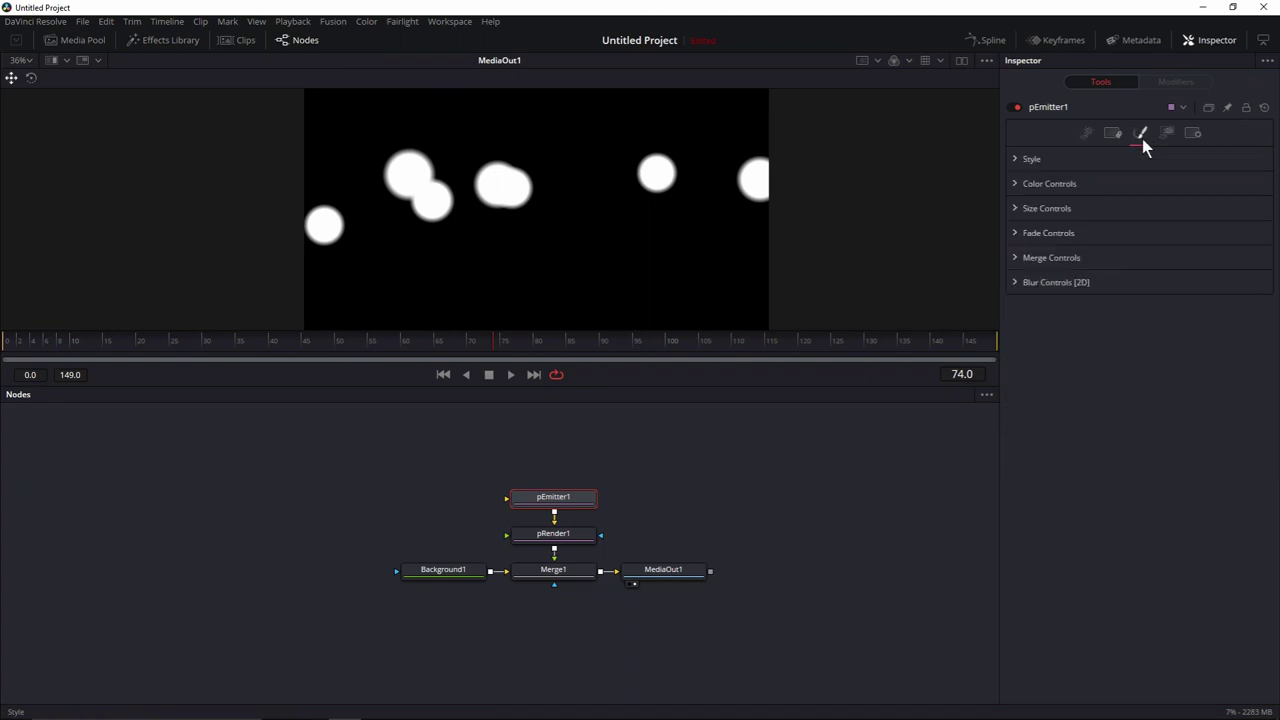
click(1015, 185)
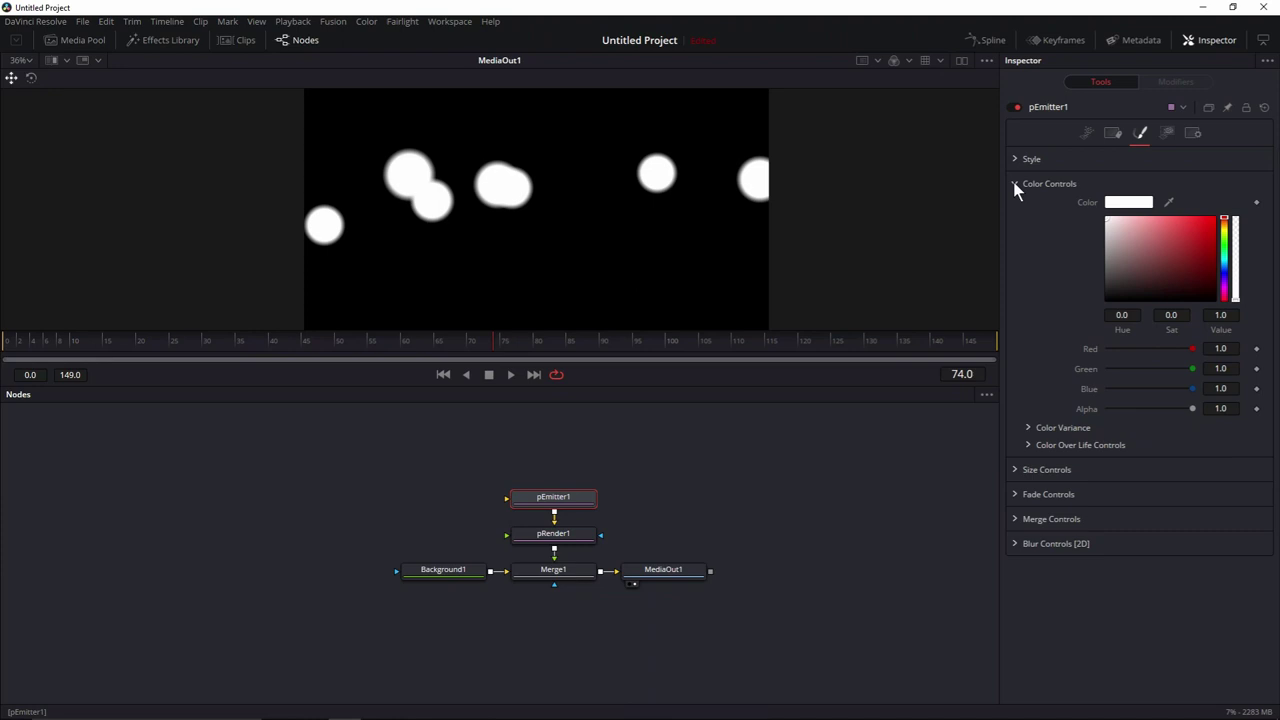
click(1220, 266)
drag(1201, 261, 1195, 260)
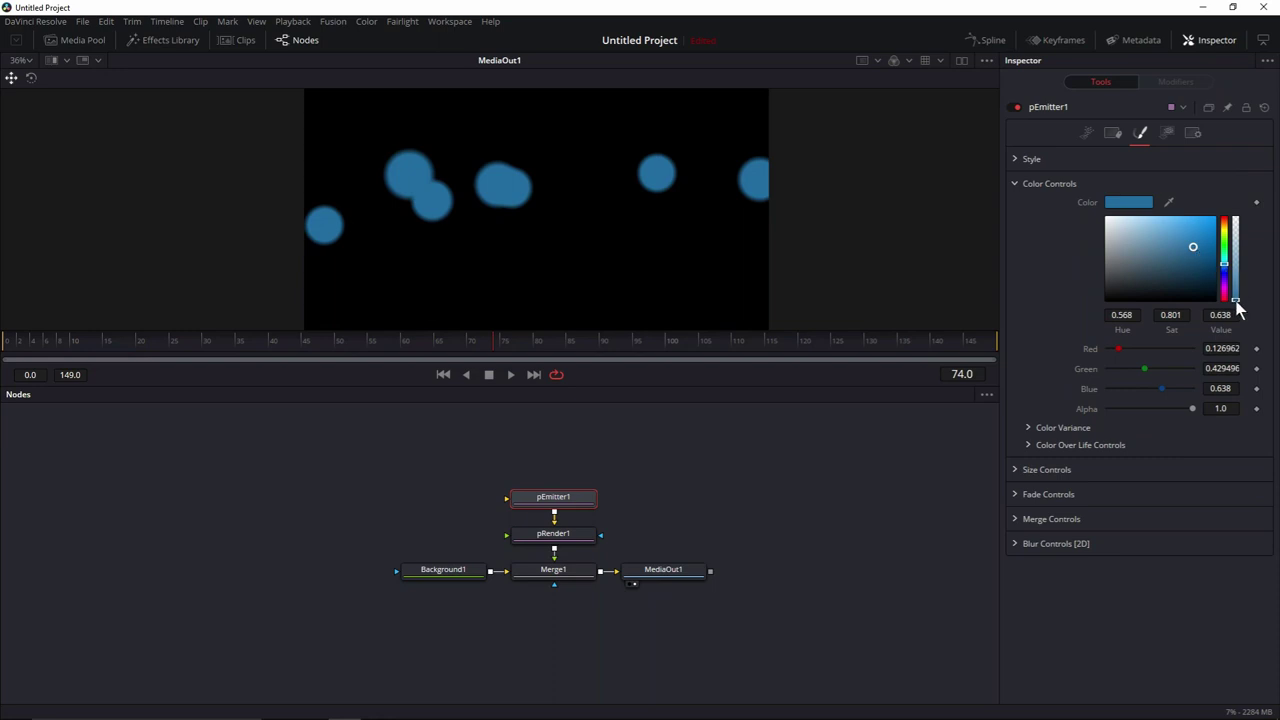
drag(1235, 303, 1235, 265)
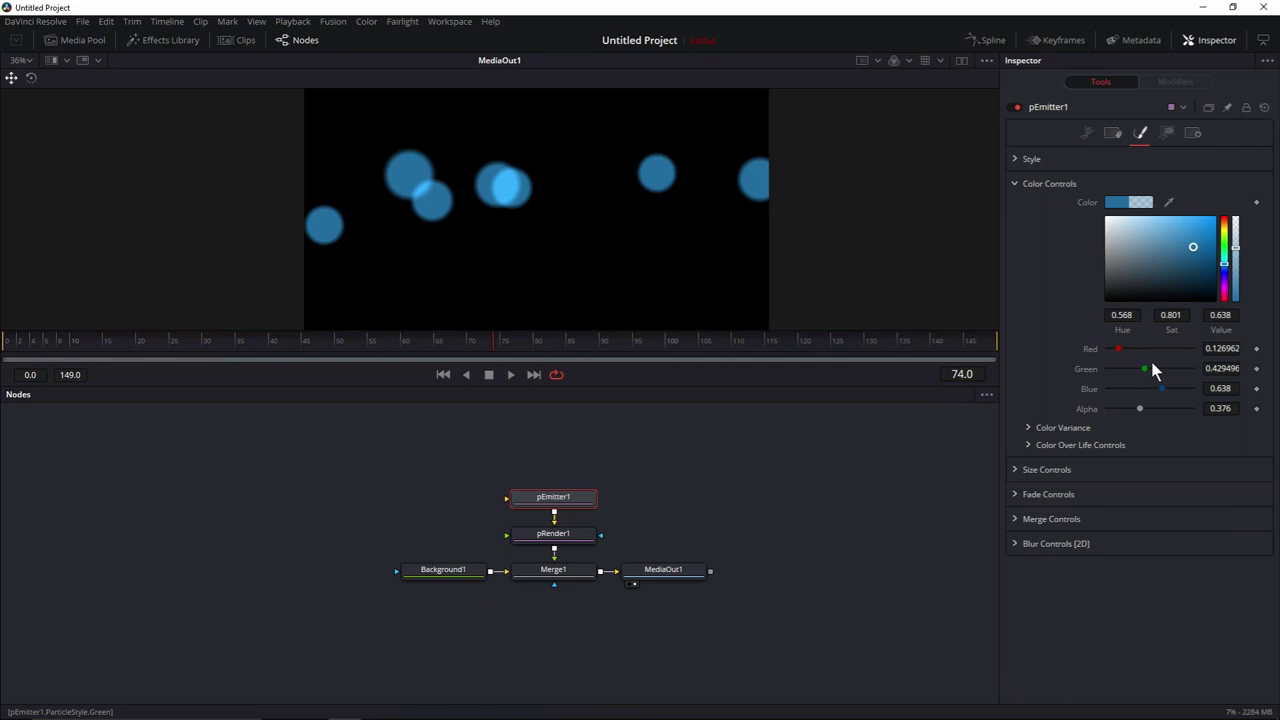
- Vary the particle color with red variance from -0.162 to 0.125 and green variance from -0.175 to 0.225
click(1030, 430)
scroll(1055, 465, down, 1)
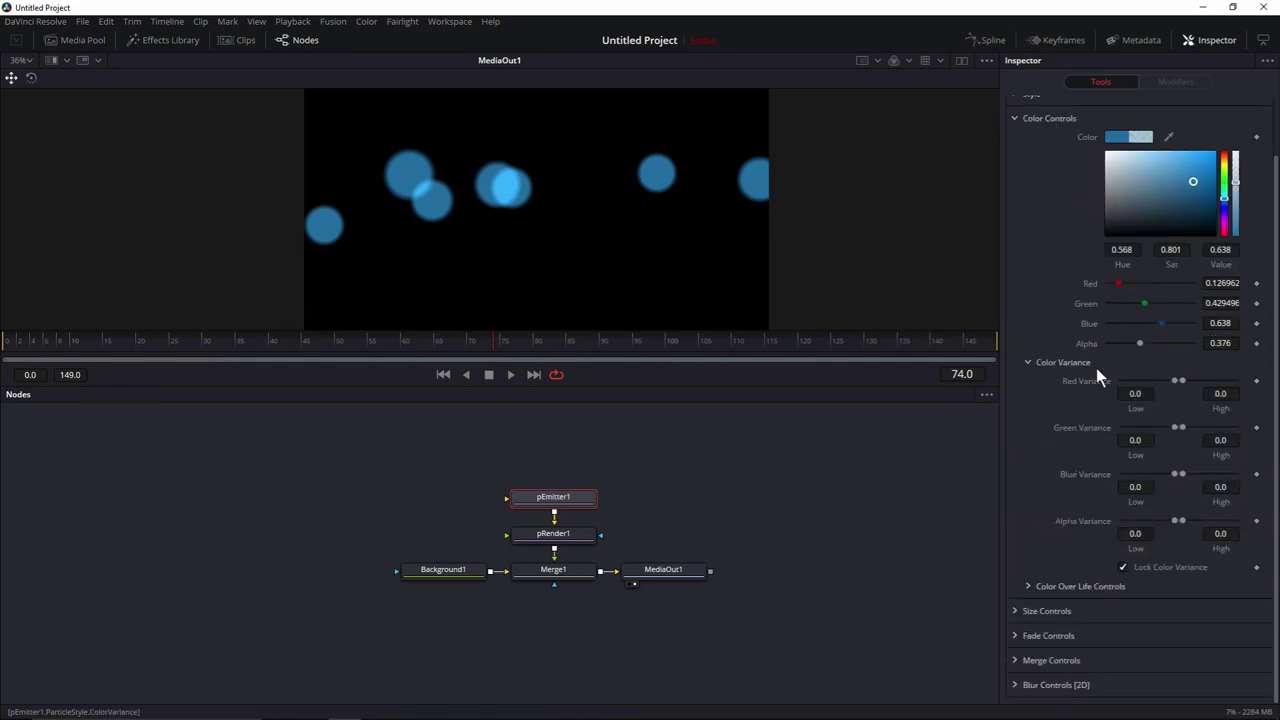
click(1027, 587)
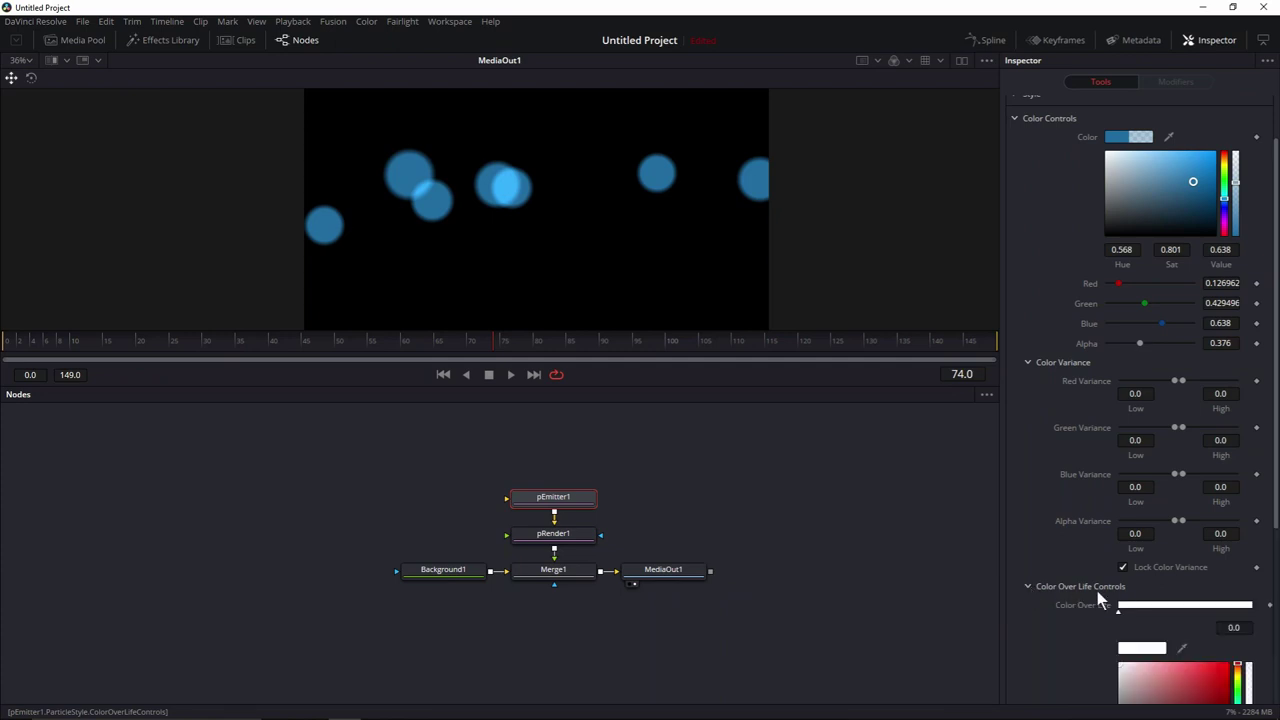
scroll(1122, 590, down, 1)
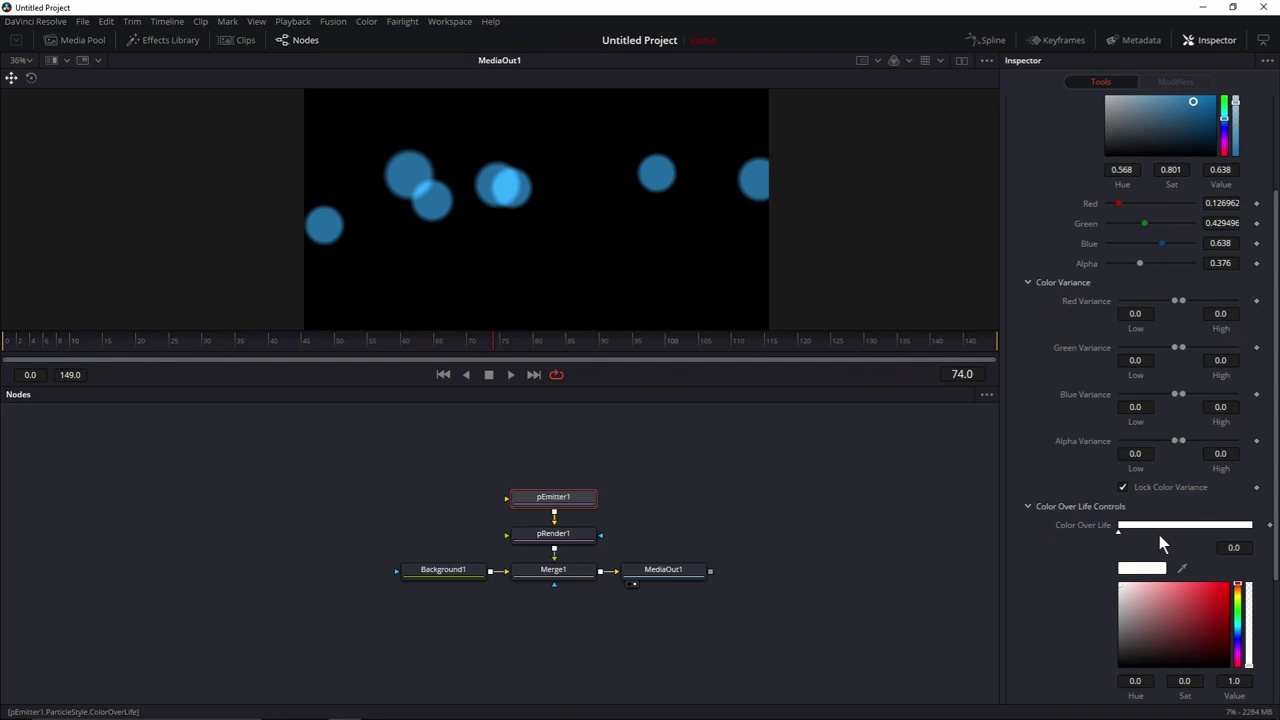
click(1029, 507)
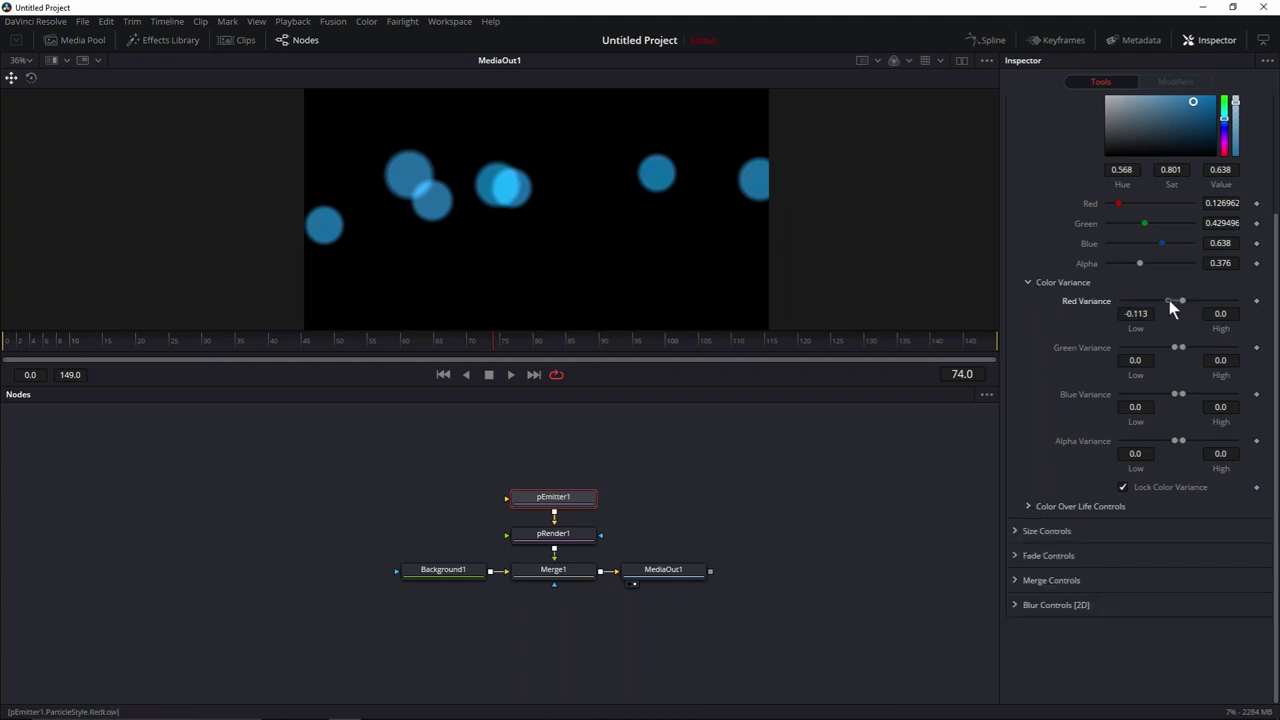
drag(1183, 301, 1190, 302)
mouse_move(1178, 348)
mouse_down()
mouse_move(1166, 348)
mouse_move(1195, 348)
mouse_up()
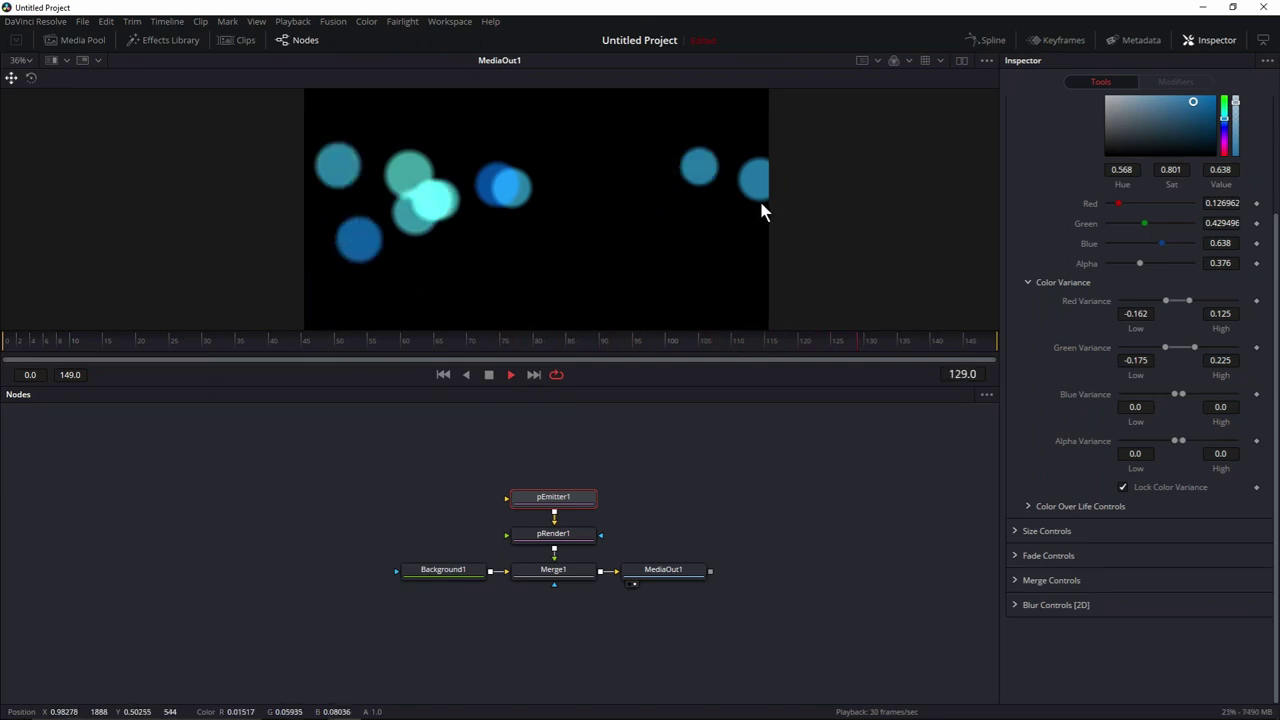
- Set the particles' velocity to 0.01 and their velocity variance to 0.01
scroll(725, 507, up, 2)
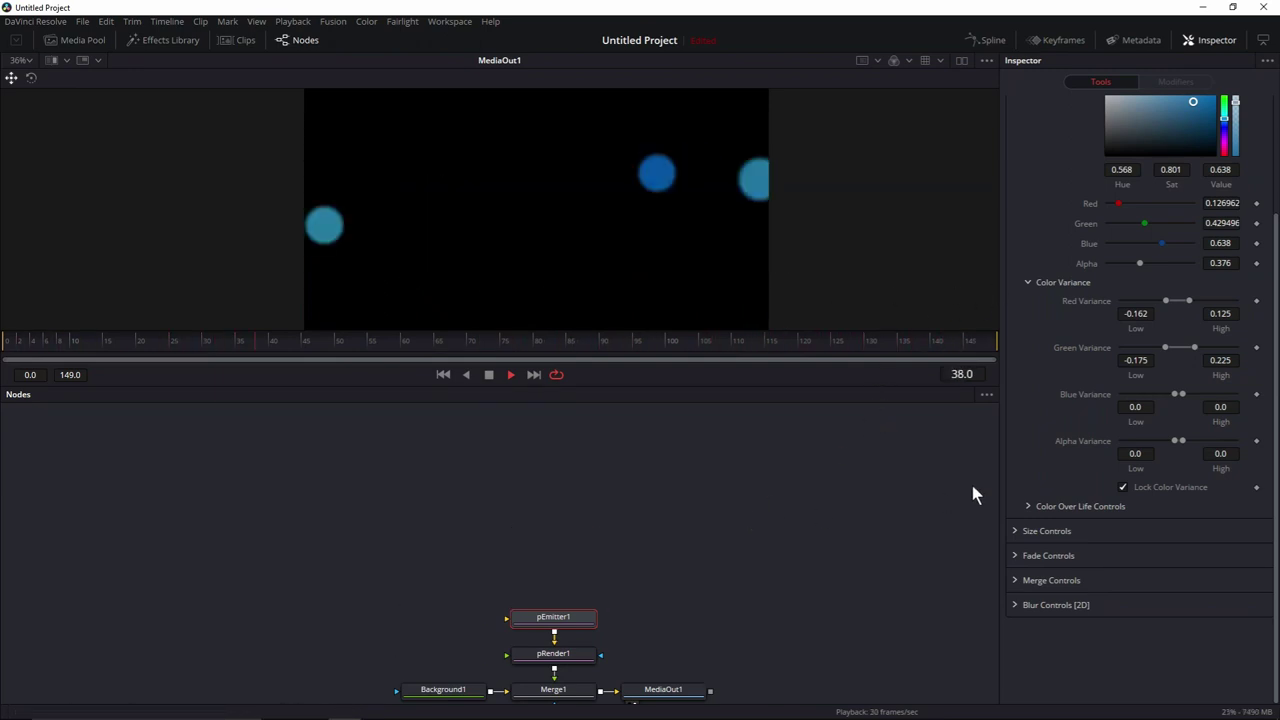
scroll(787, 514, down, 2)
scroll(1160, 460, up, 3)
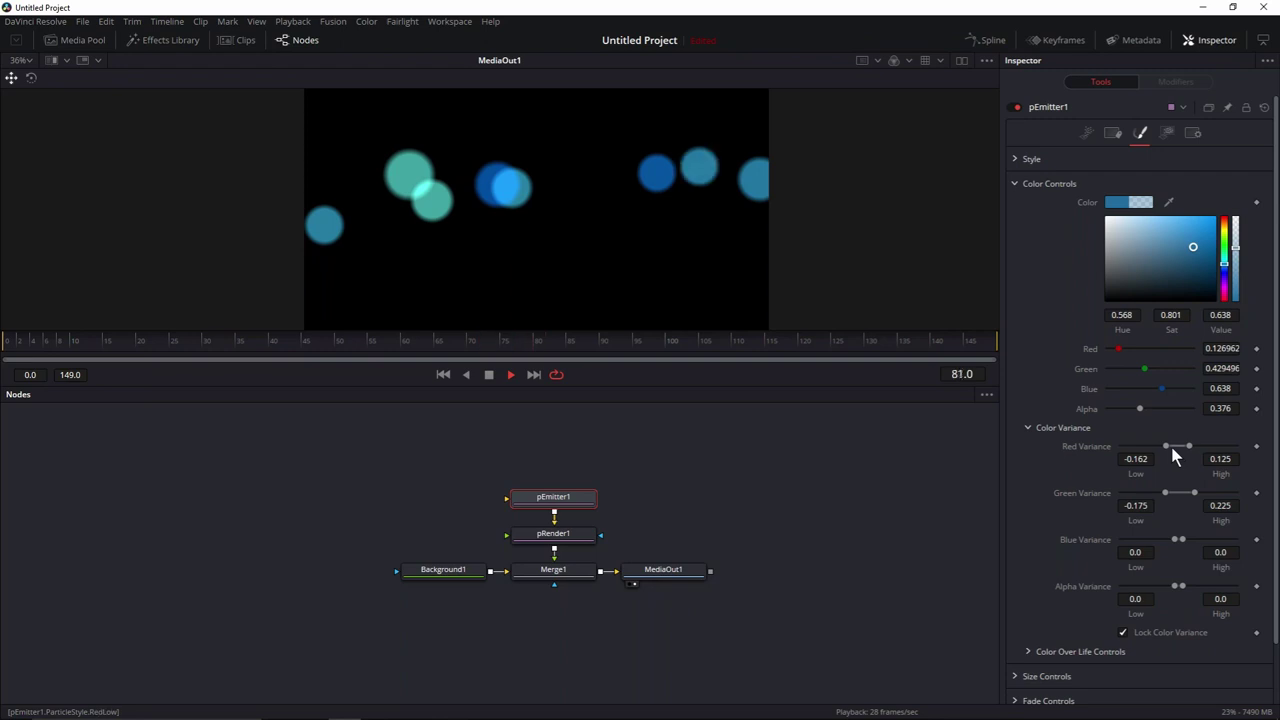
click(1086, 135)
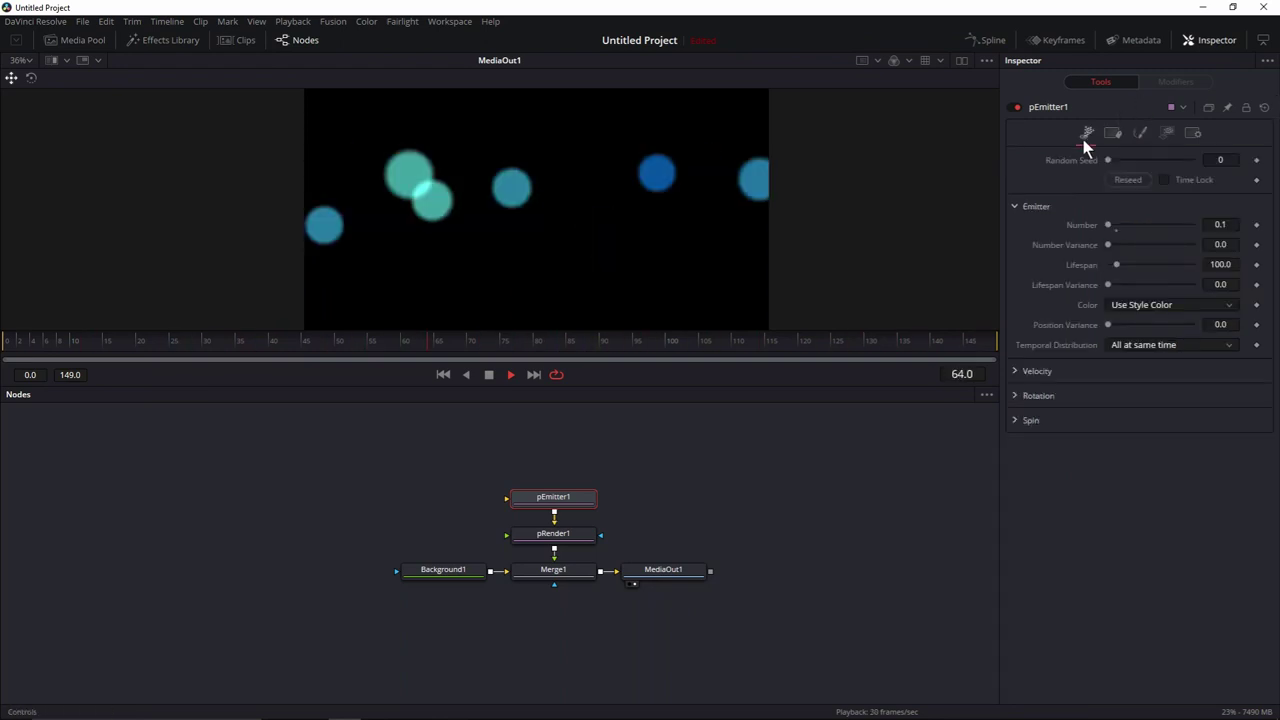
click(1015, 206)
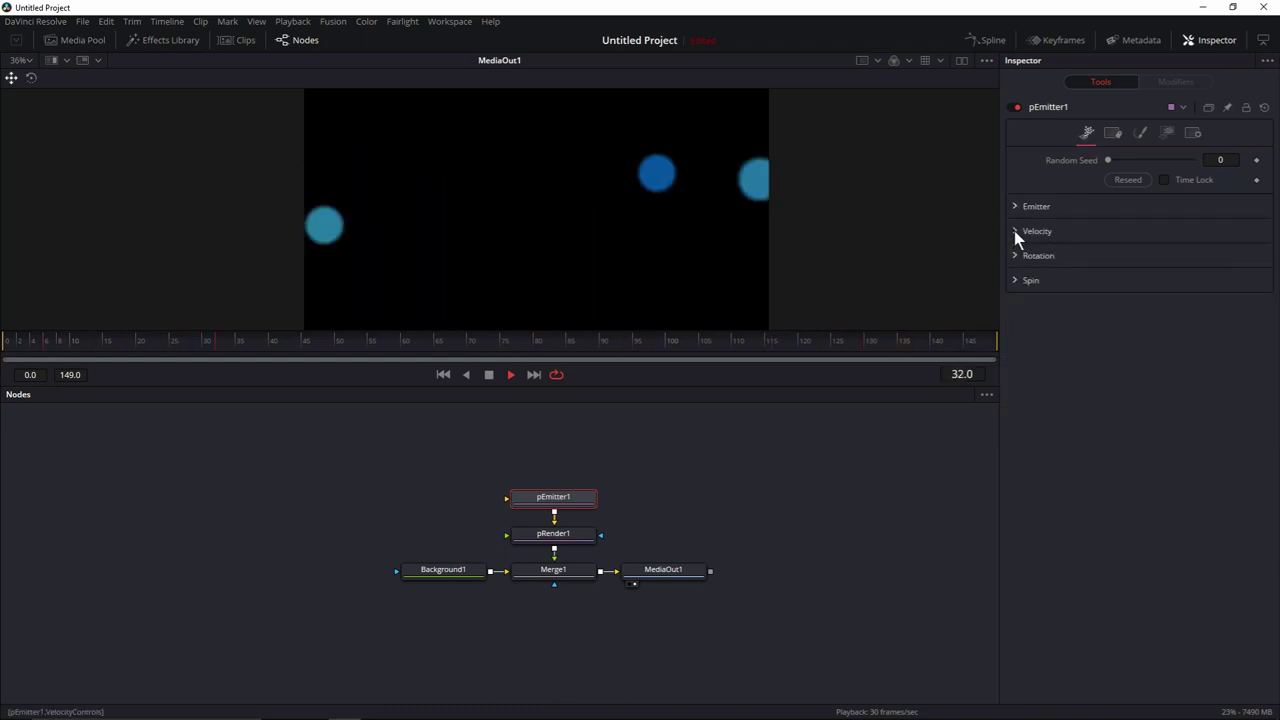
click(1014, 231)
click(1228, 249)
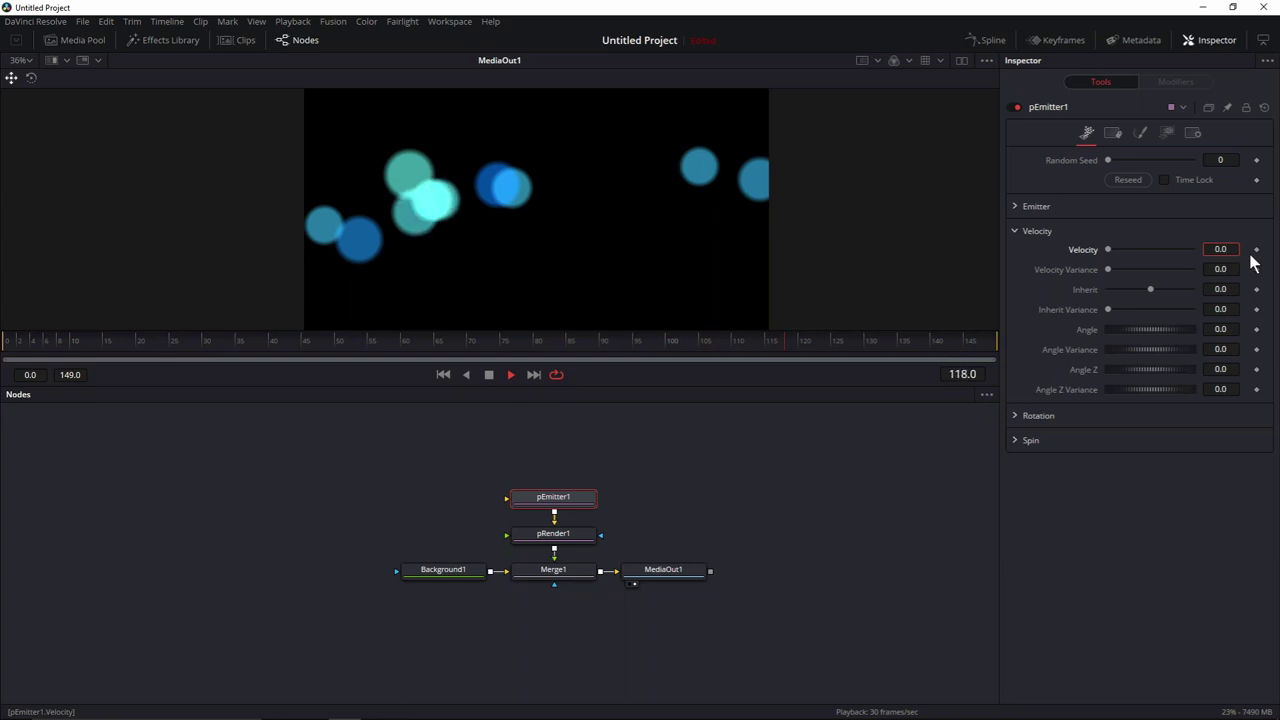
text(1)
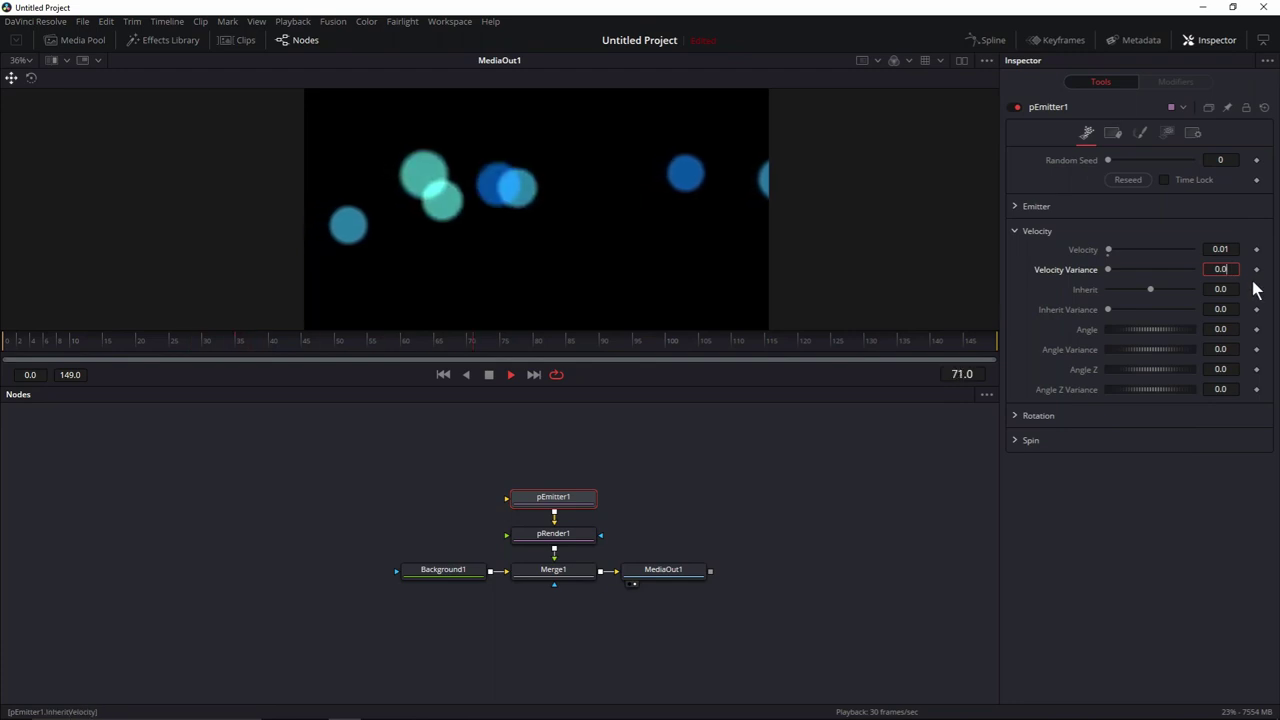
text(1)
key(Tab)
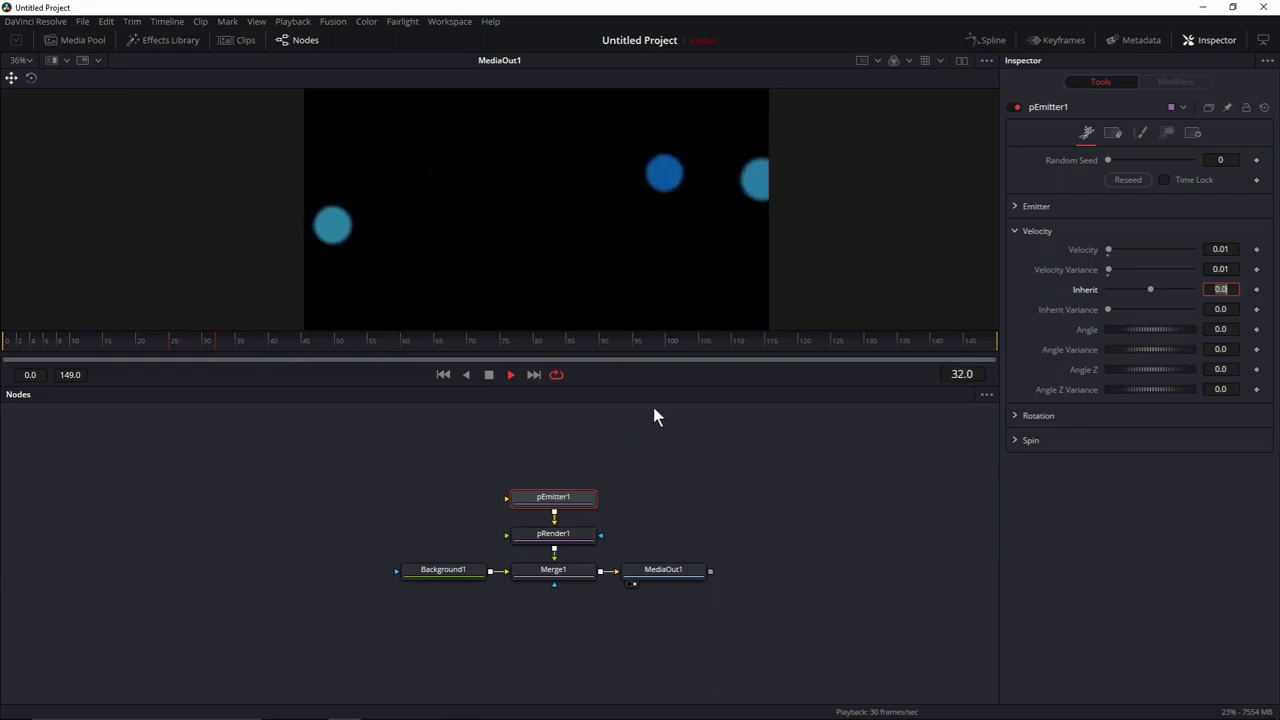
click(1016, 231)
- Set the particles' fade-in to 0.256 in pEmitter's style settings
click(1142, 133)
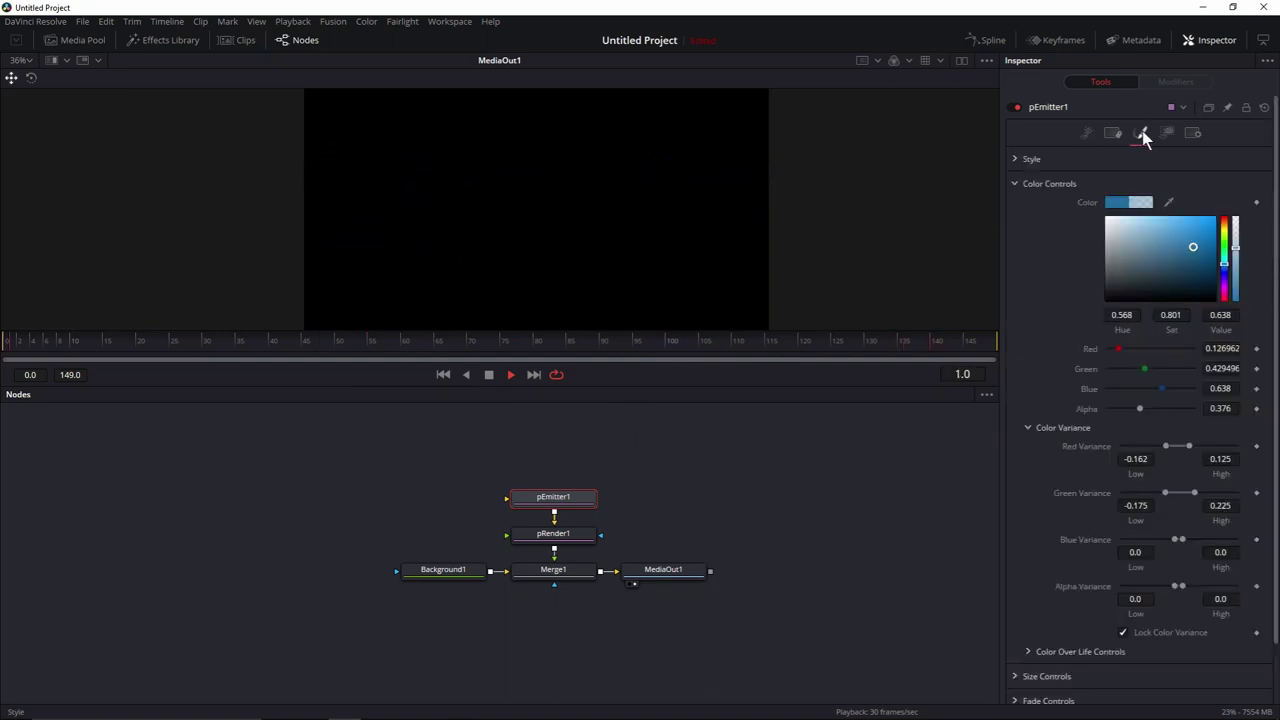
click(1014, 183)
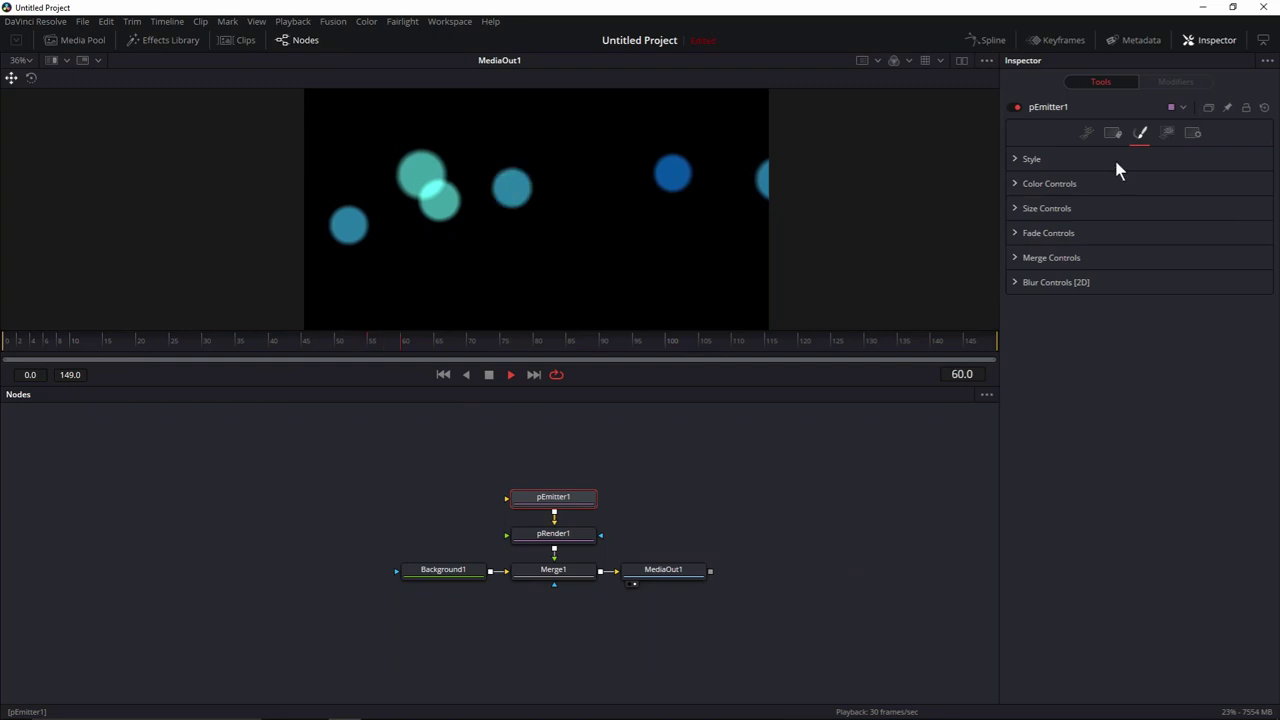
click(1012, 232)
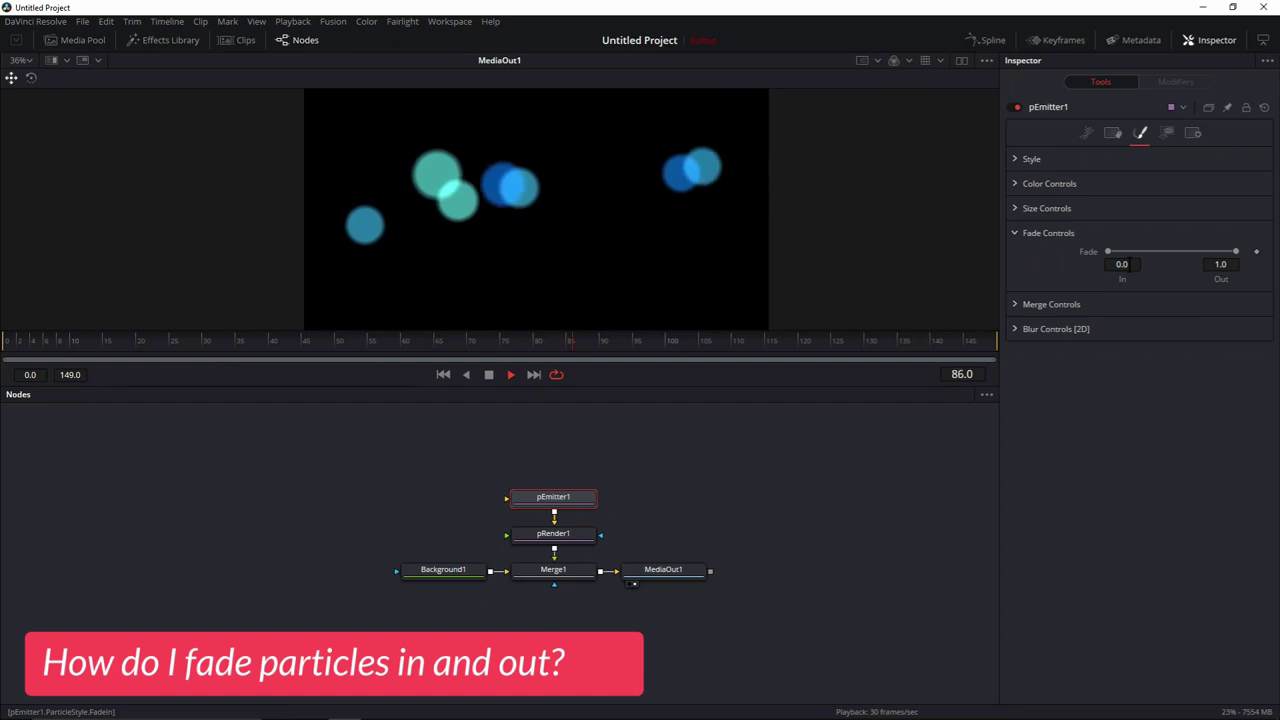
drag(1108, 253, 1140, 255)
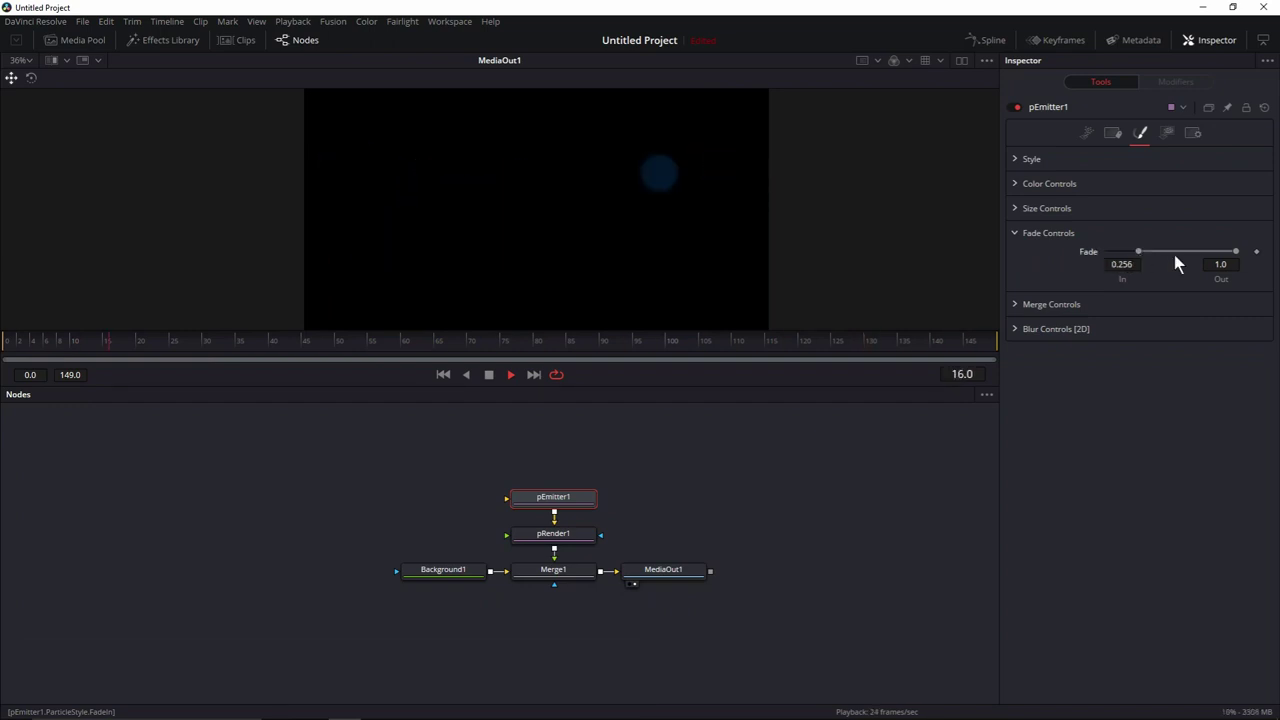
- Set the particles' fade-out to 0.711 in pEmitter's style settings
drag(1235, 251, 1199, 253)
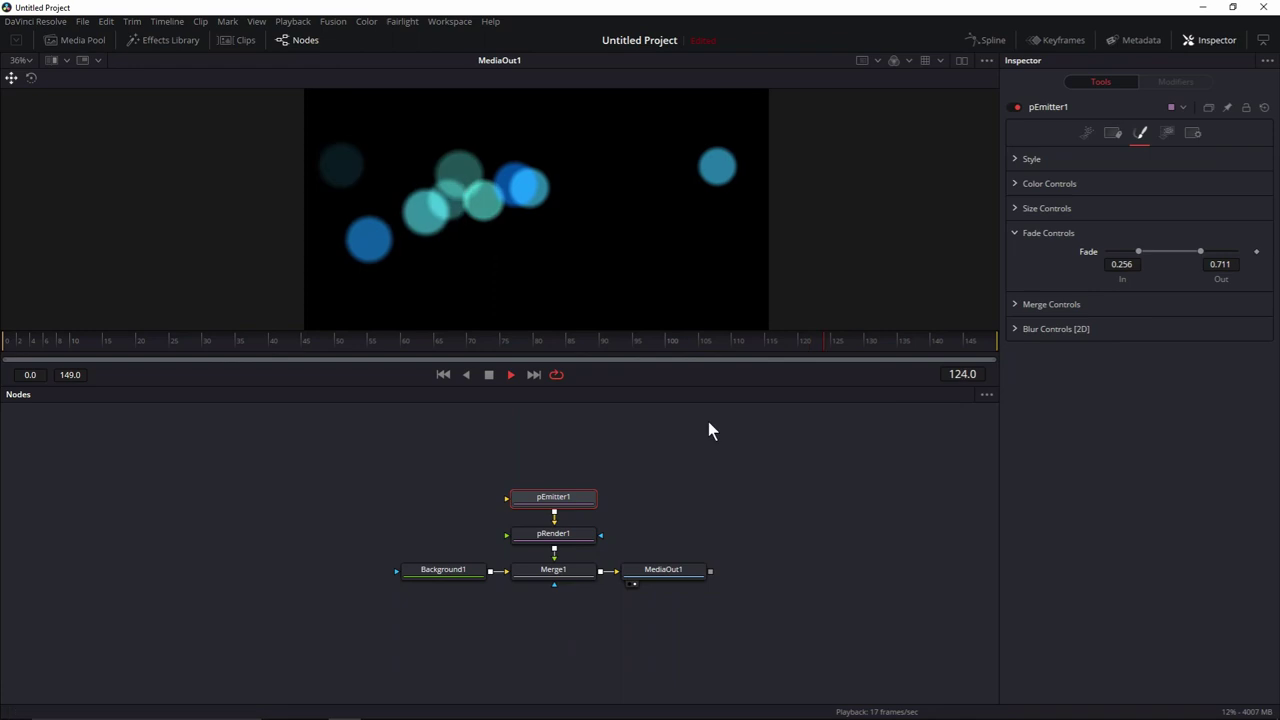
- Enlarge the viewer above the node graph, fit the image to it, and keep all the nodes in view
scroll(705, 488, down, 2)
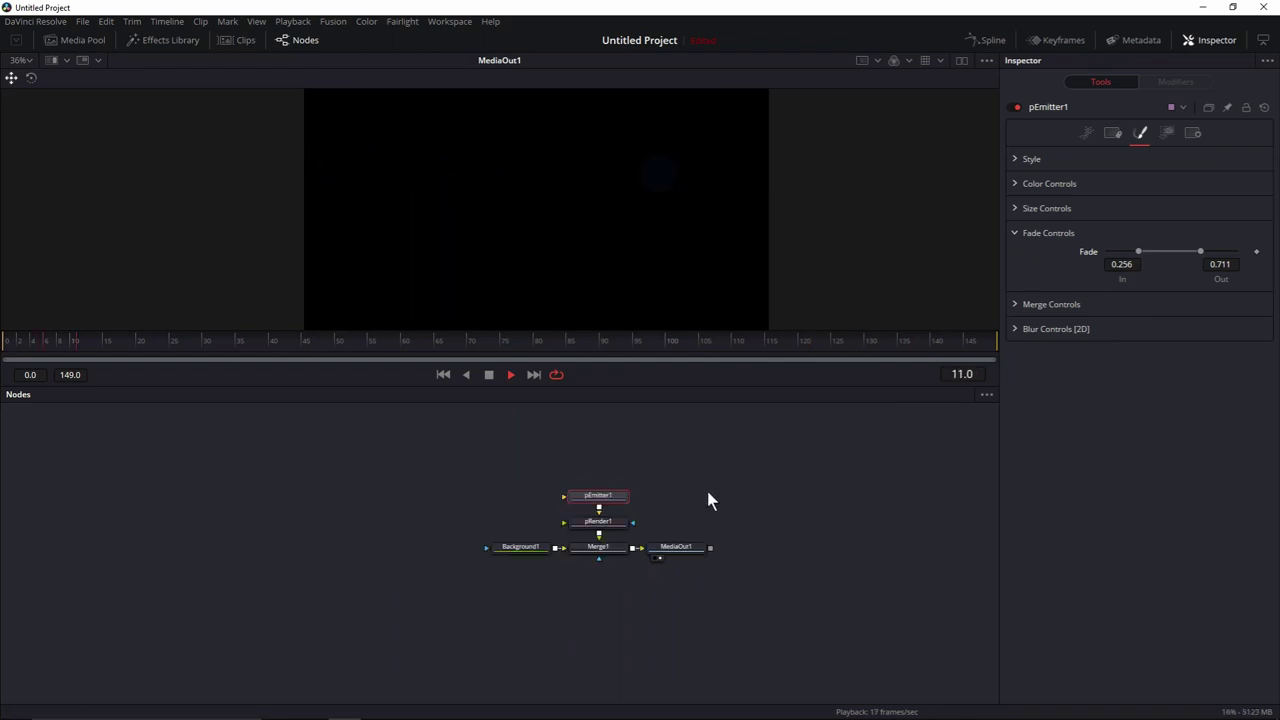
drag(723, 386, 717, 512)
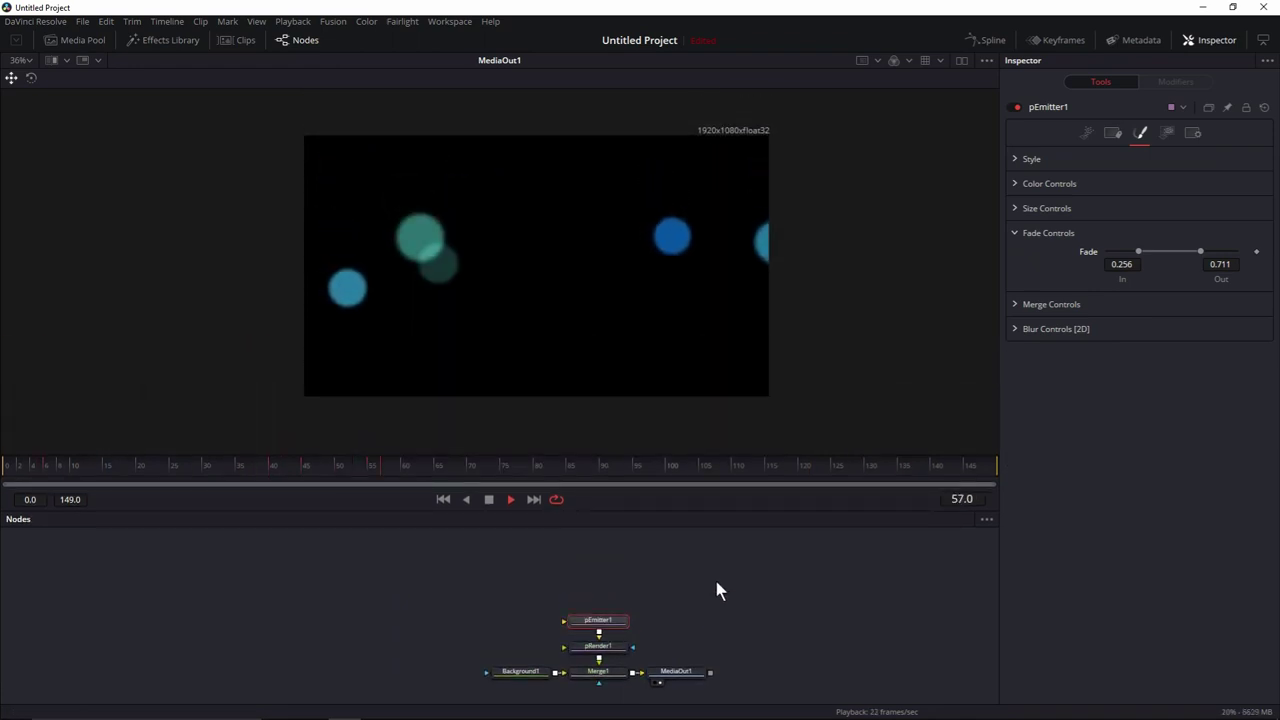
drag(702, 628, 620, 603)
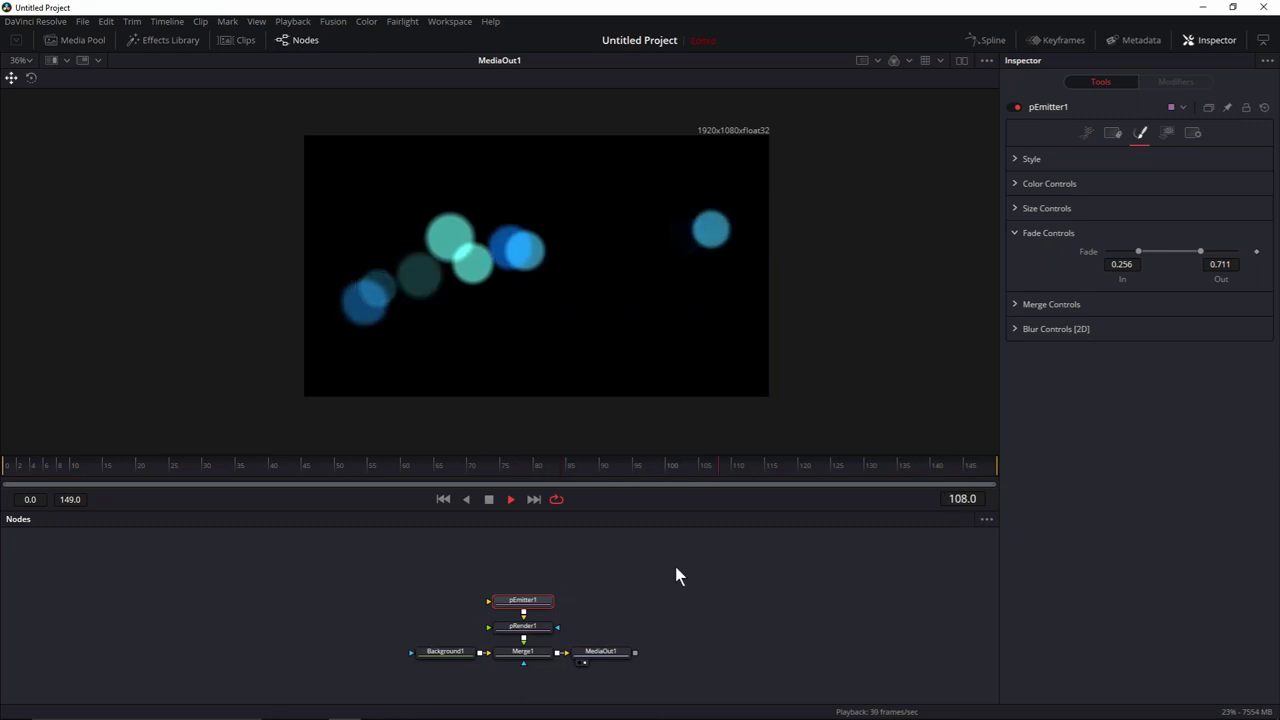
drag(679, 511, 681, 546)
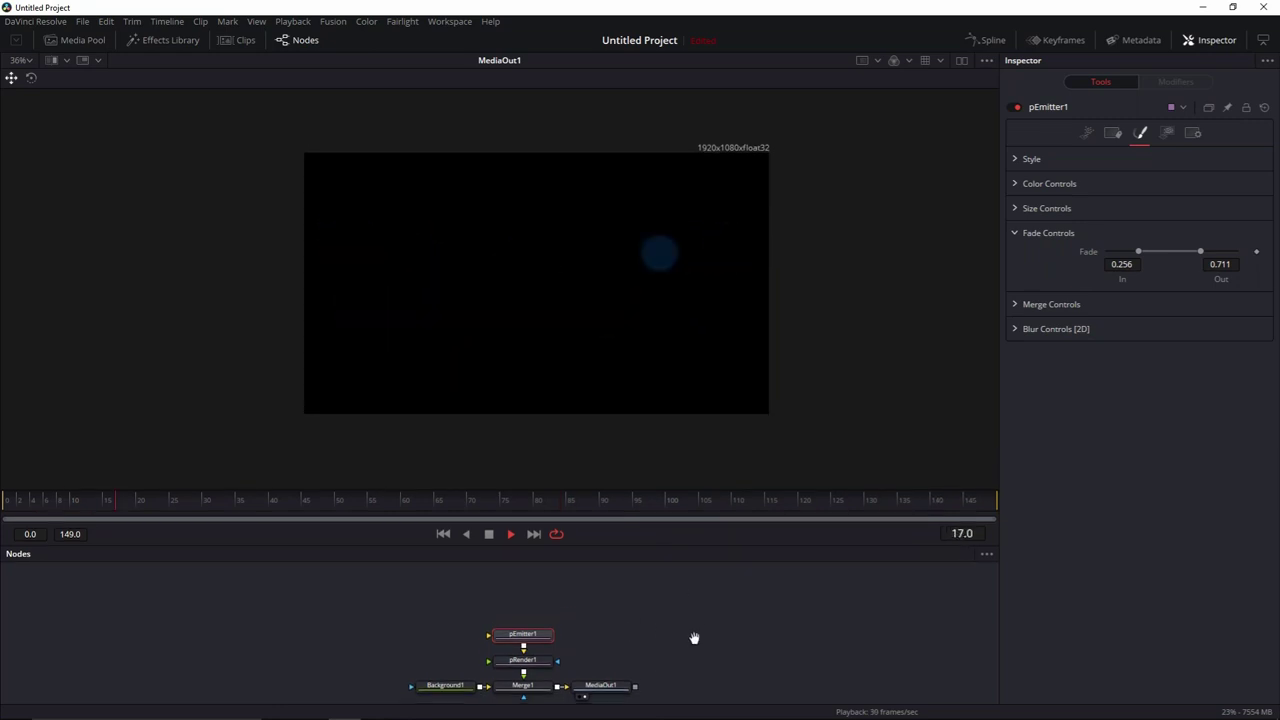
click(18, 60)
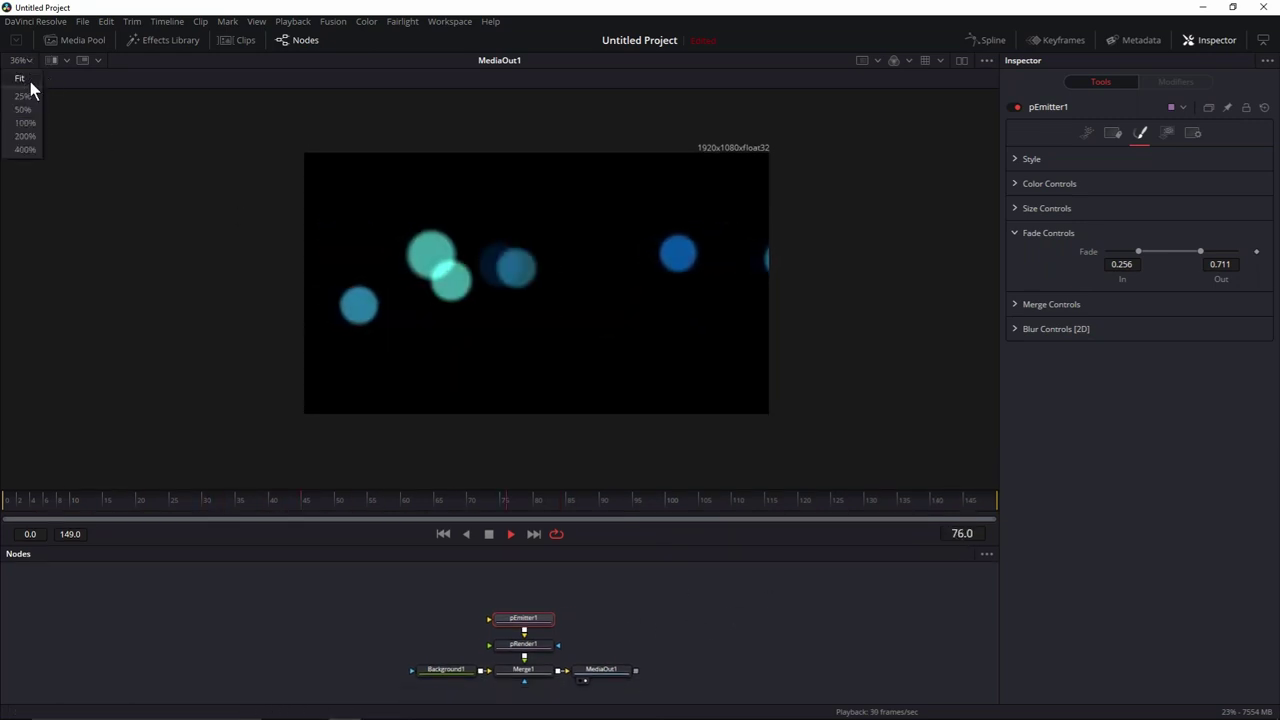
click(30, 84)
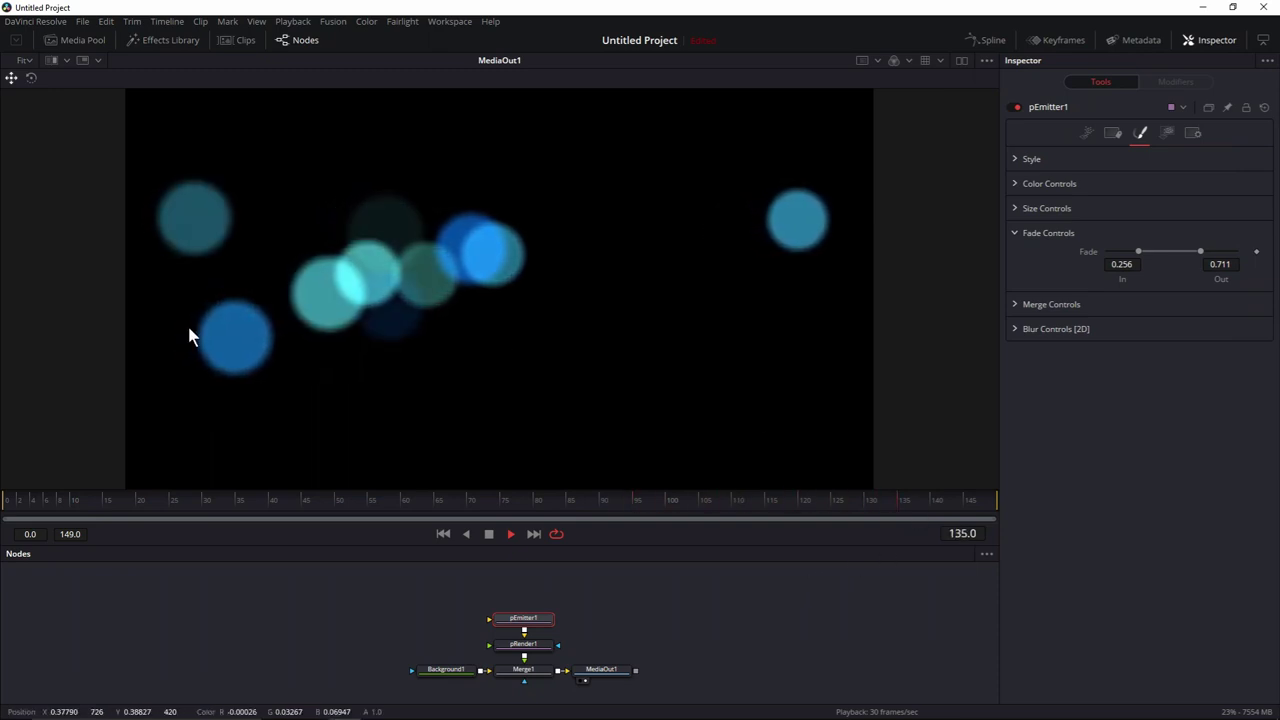
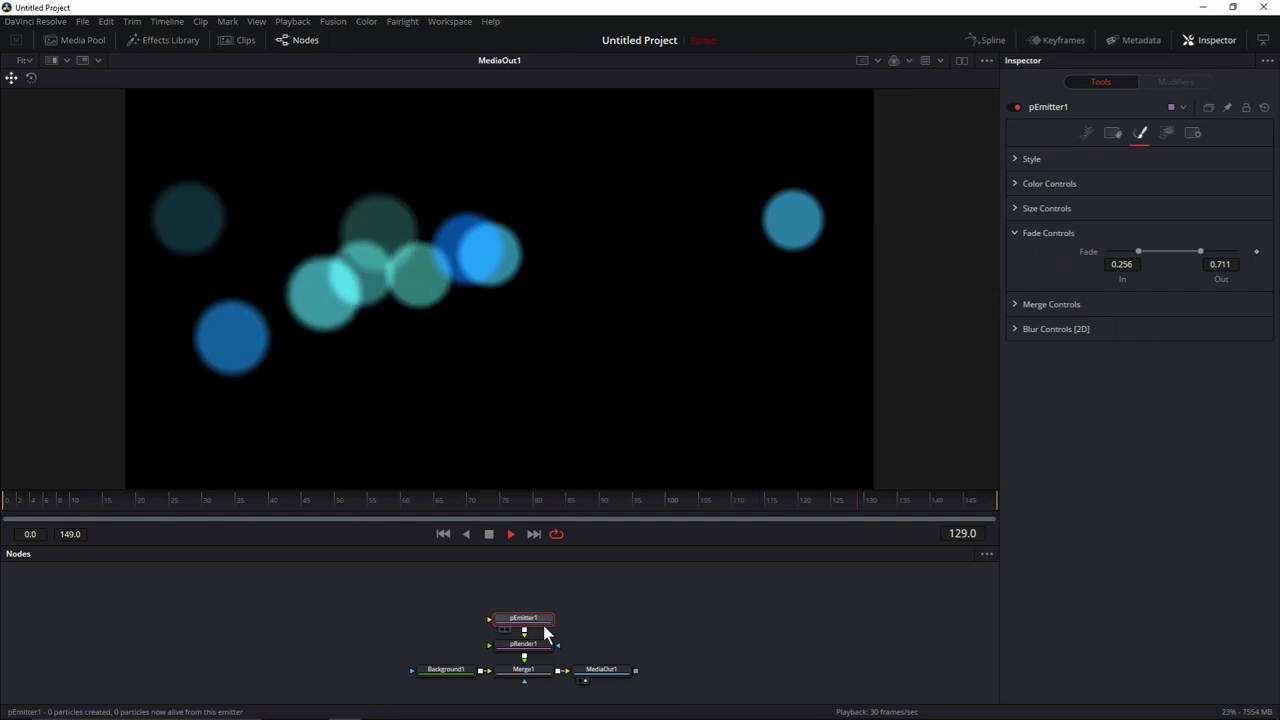
- Move Background1 away from Merge1 to make room, and add a Loader node that reads bokeh.jpg from the Desktop
click(379, 672)
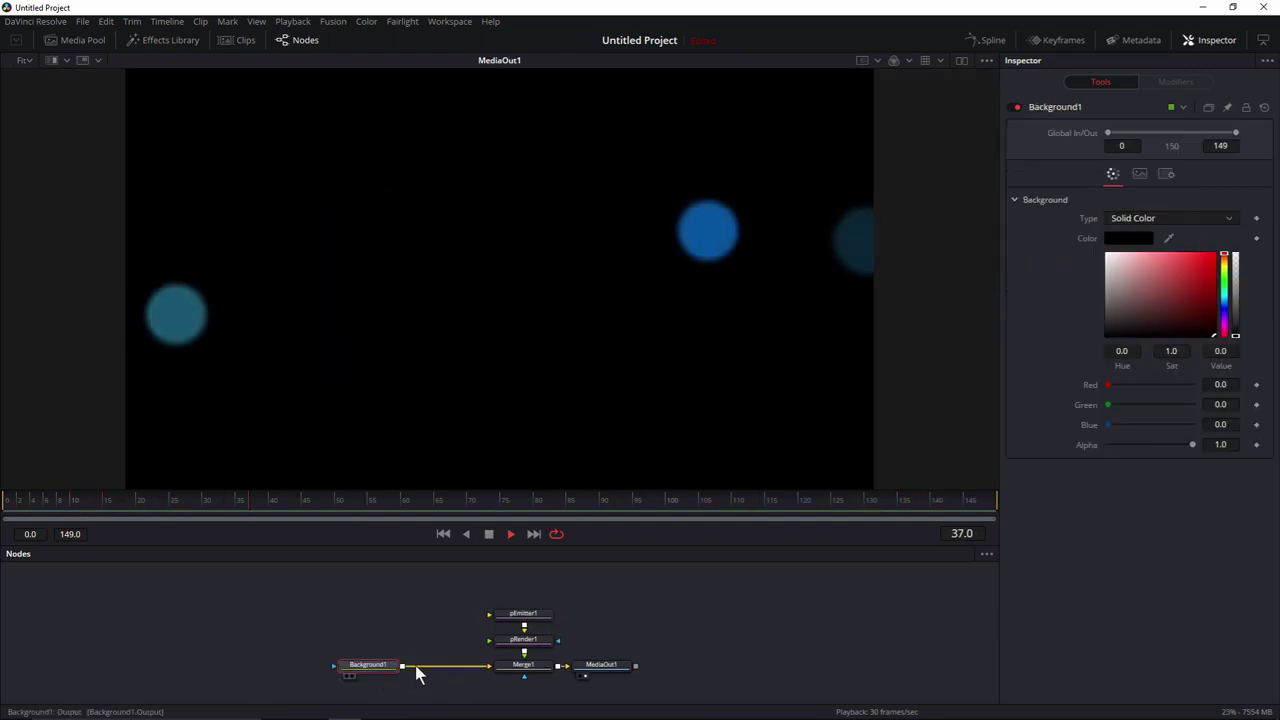
click(391, 600)
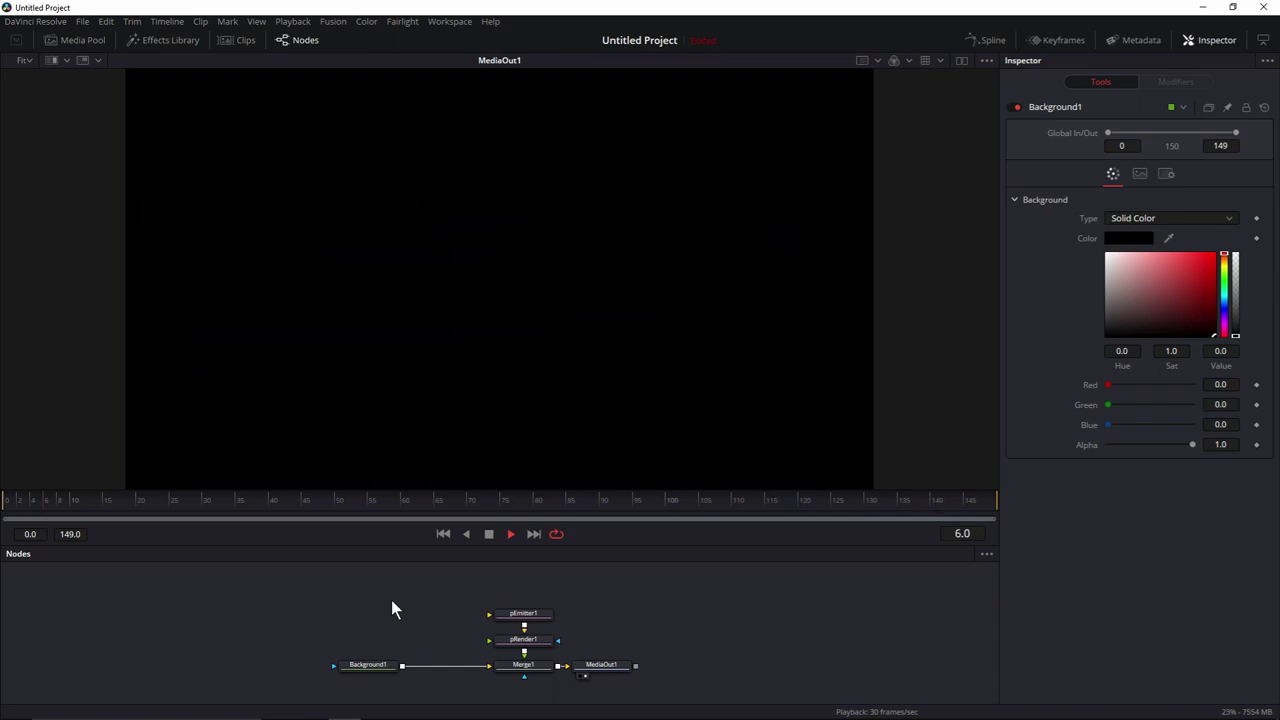
key(shift+space)
text(loader)
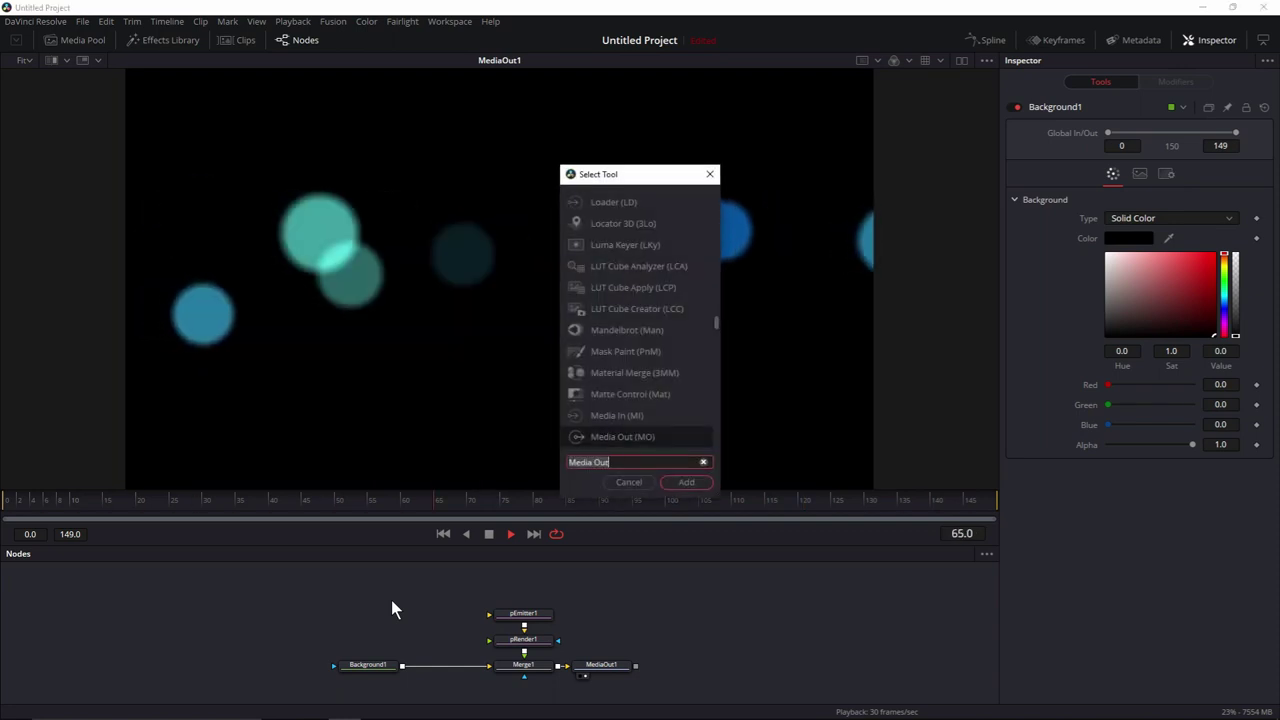
key(Return)
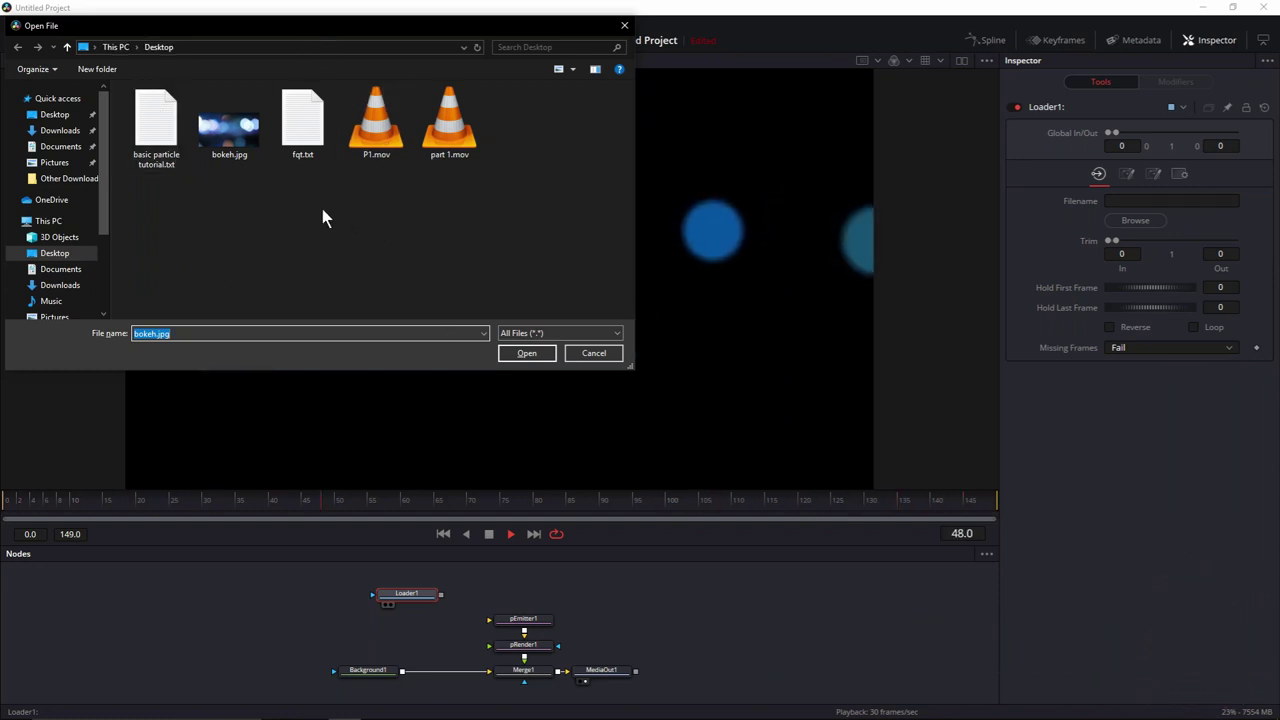
click(219, 131)
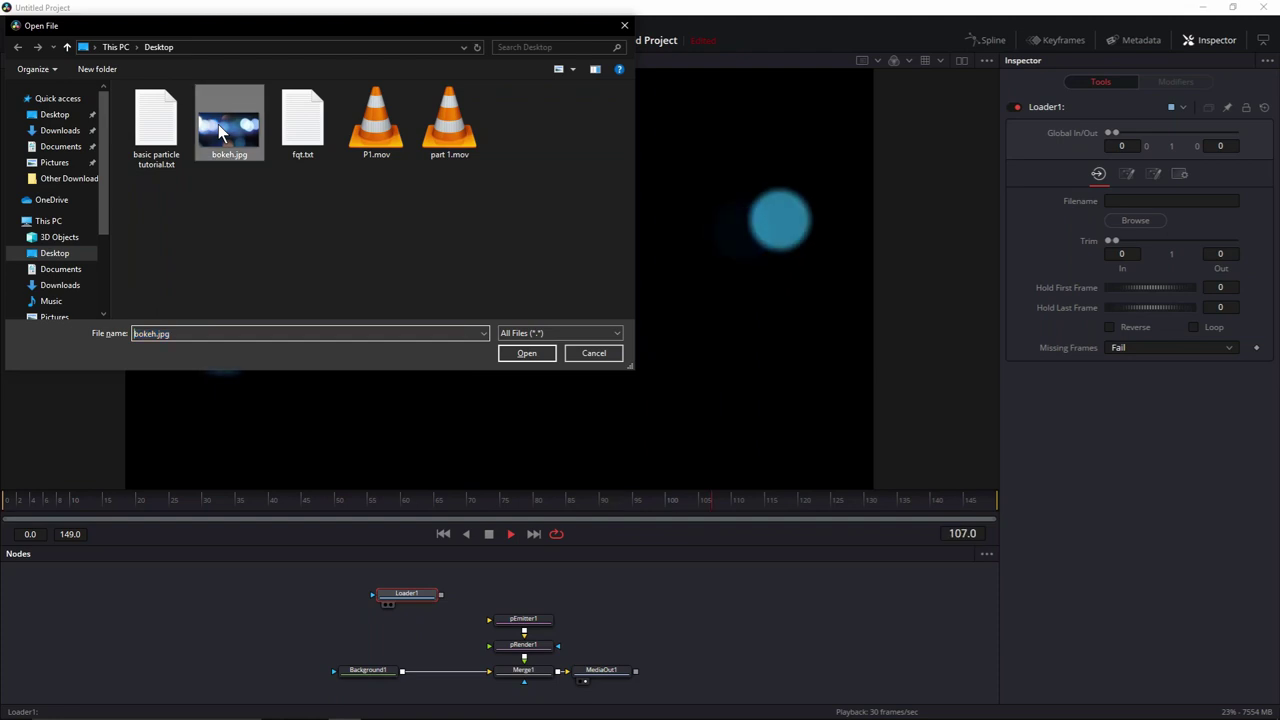
click(523, 355)
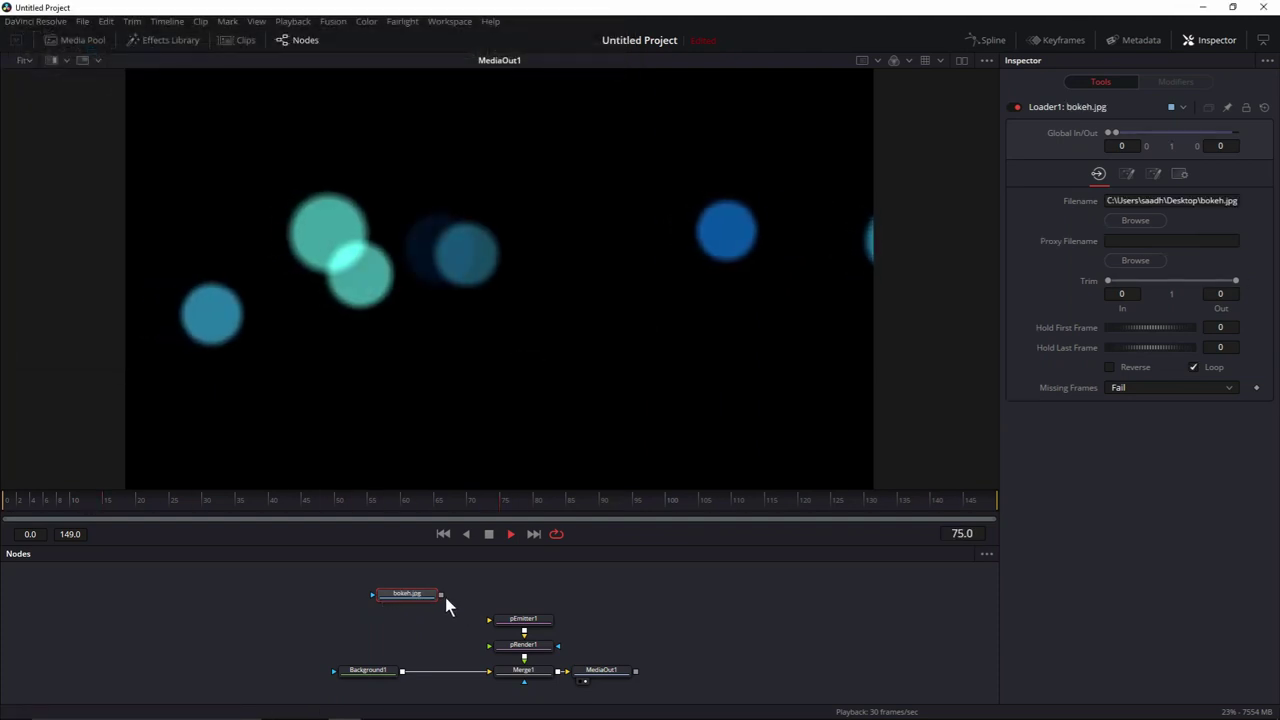
- Merge bokeh.jpg over Background1 ahead of the particle merge, and set the new merge's blend to 0.228
drag(441, 595, 406, 677)
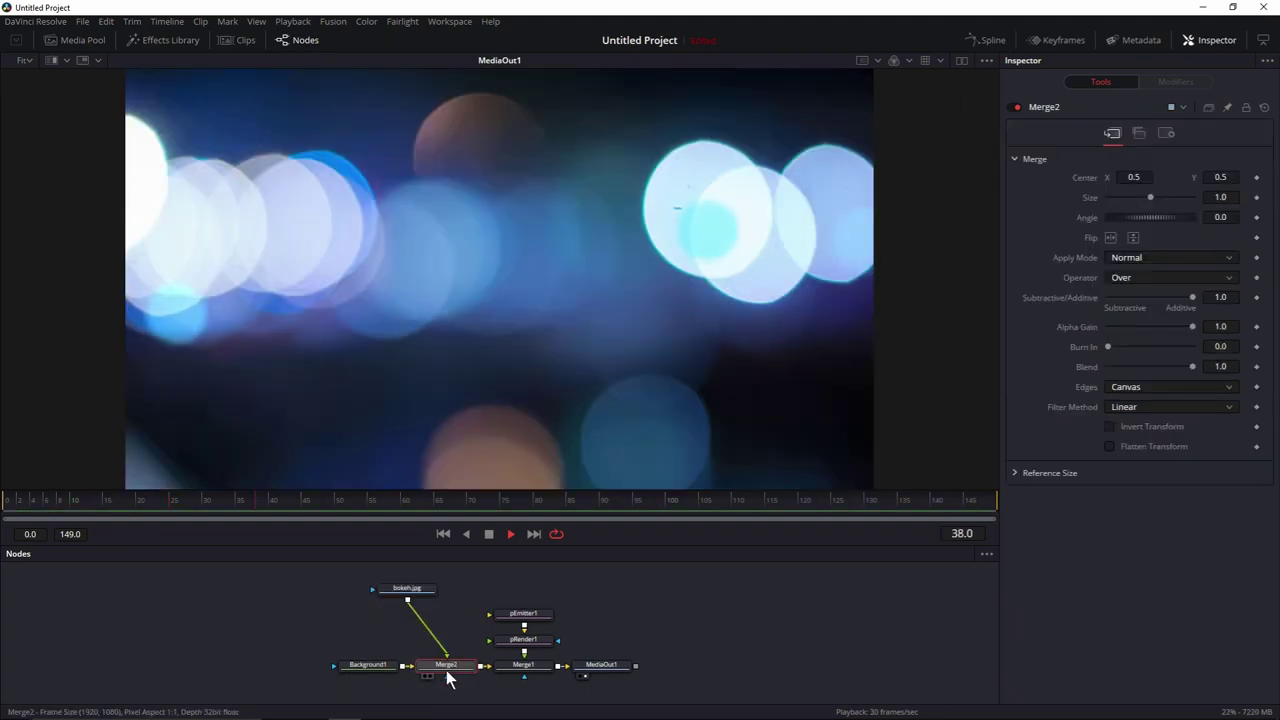
key(ctrl+z)
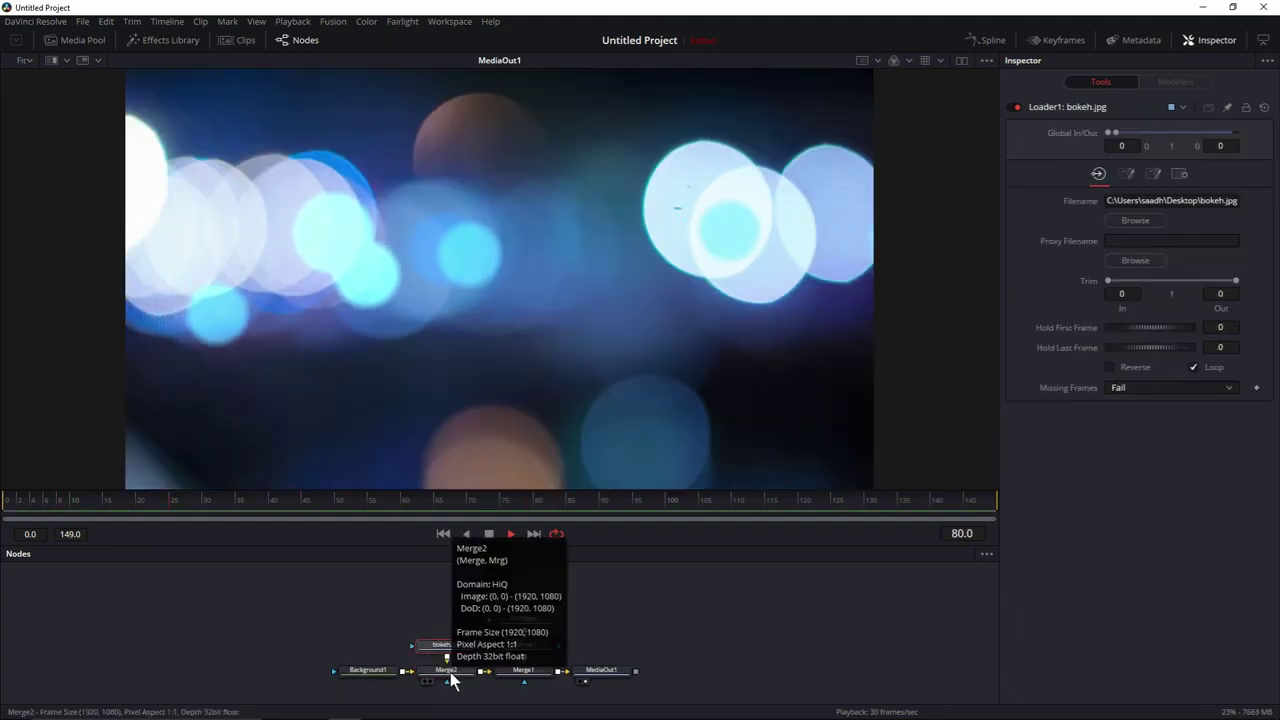
click(447, 670)
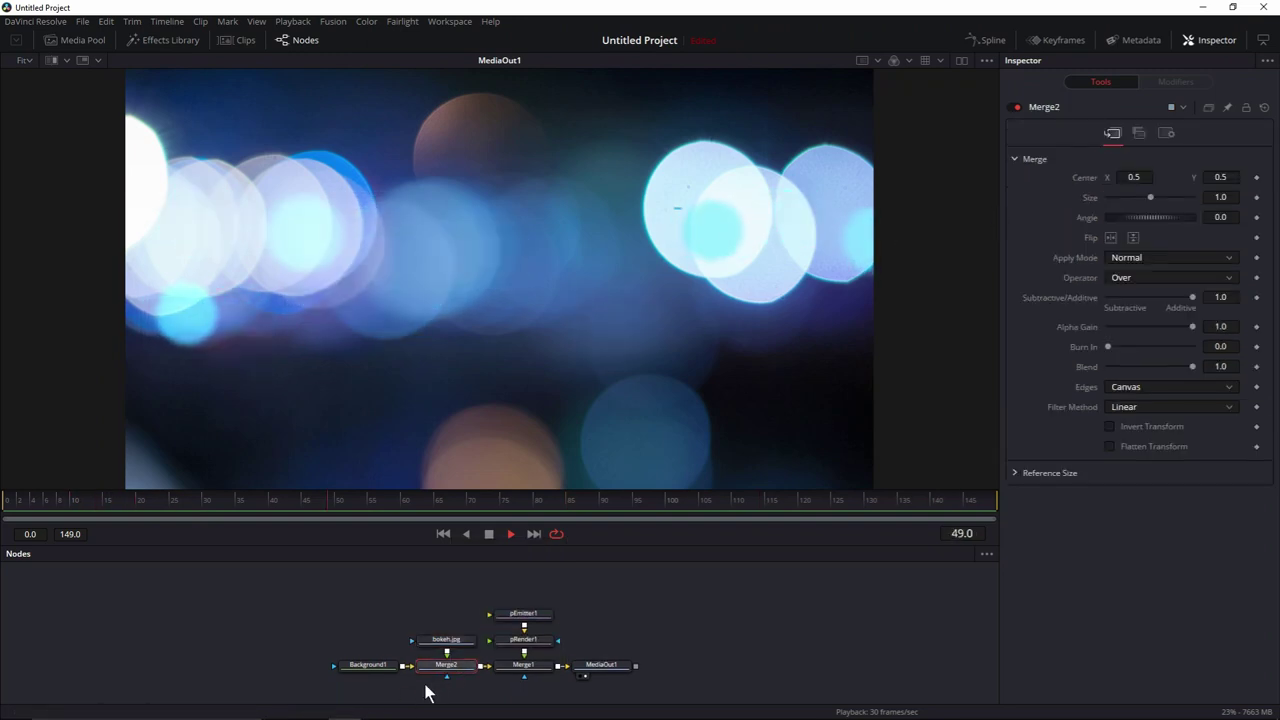
click(1166, 134)
drag(1193, 176, 1129, 175)
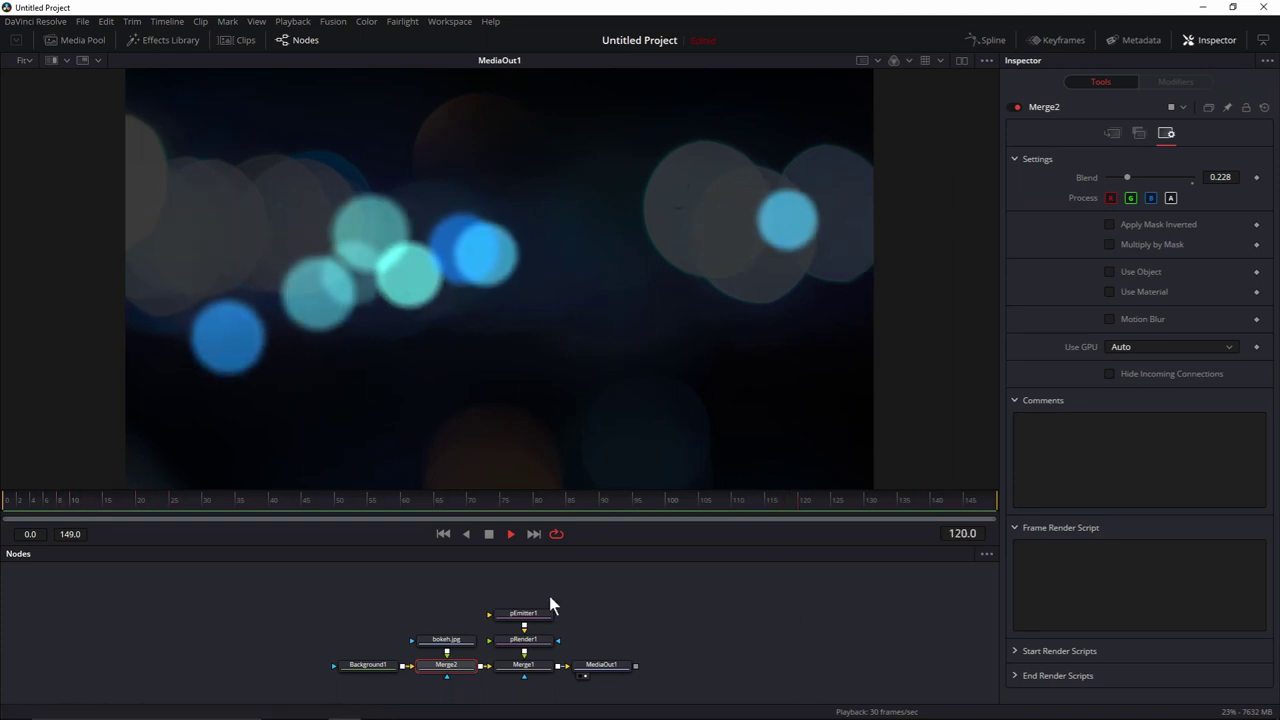
- Stop playback and change the Fusion Composition clip's duration to 00:00:10:00 on the Edit page
click(489, 534)
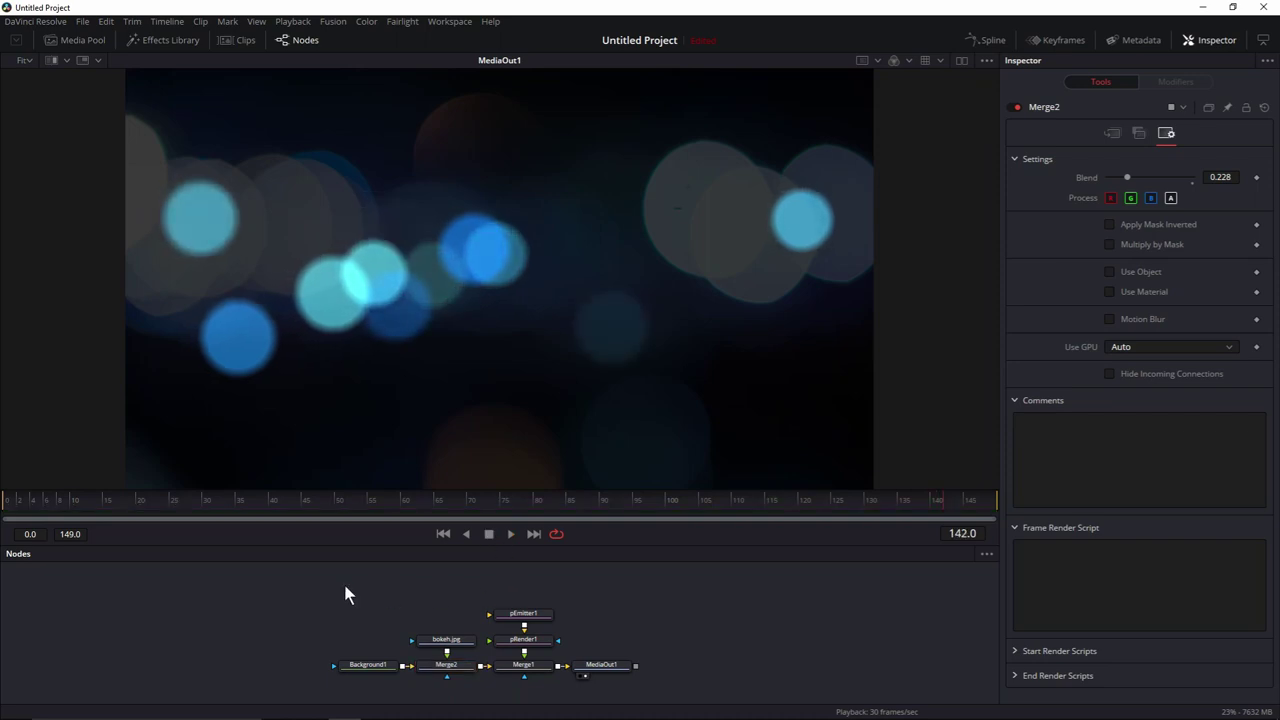
key(shift+4)
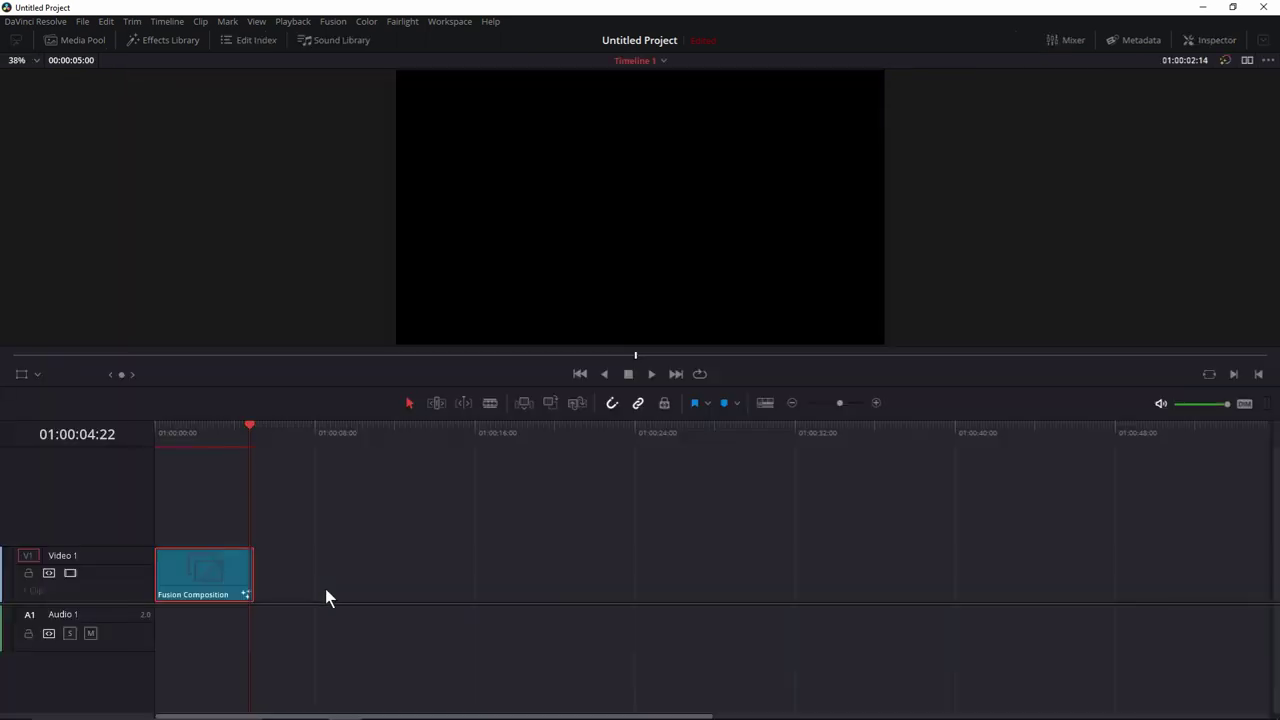
right_click(206, 556)
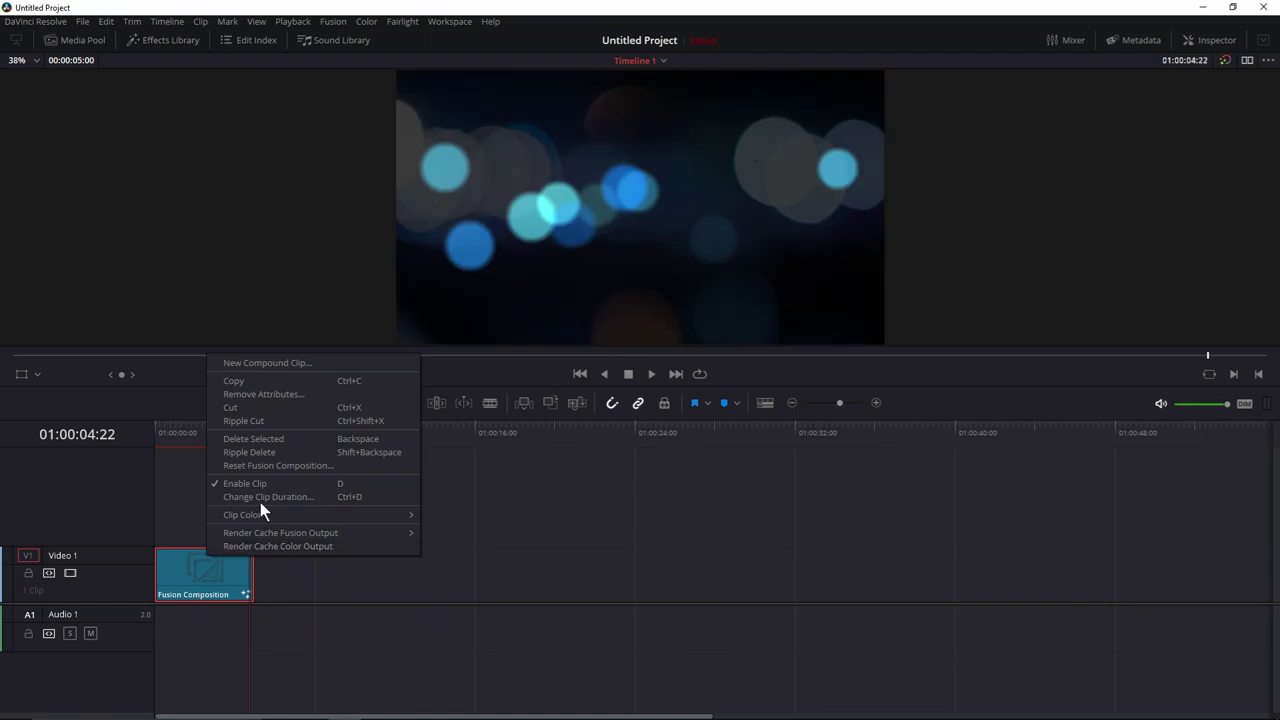
click(284, 497)
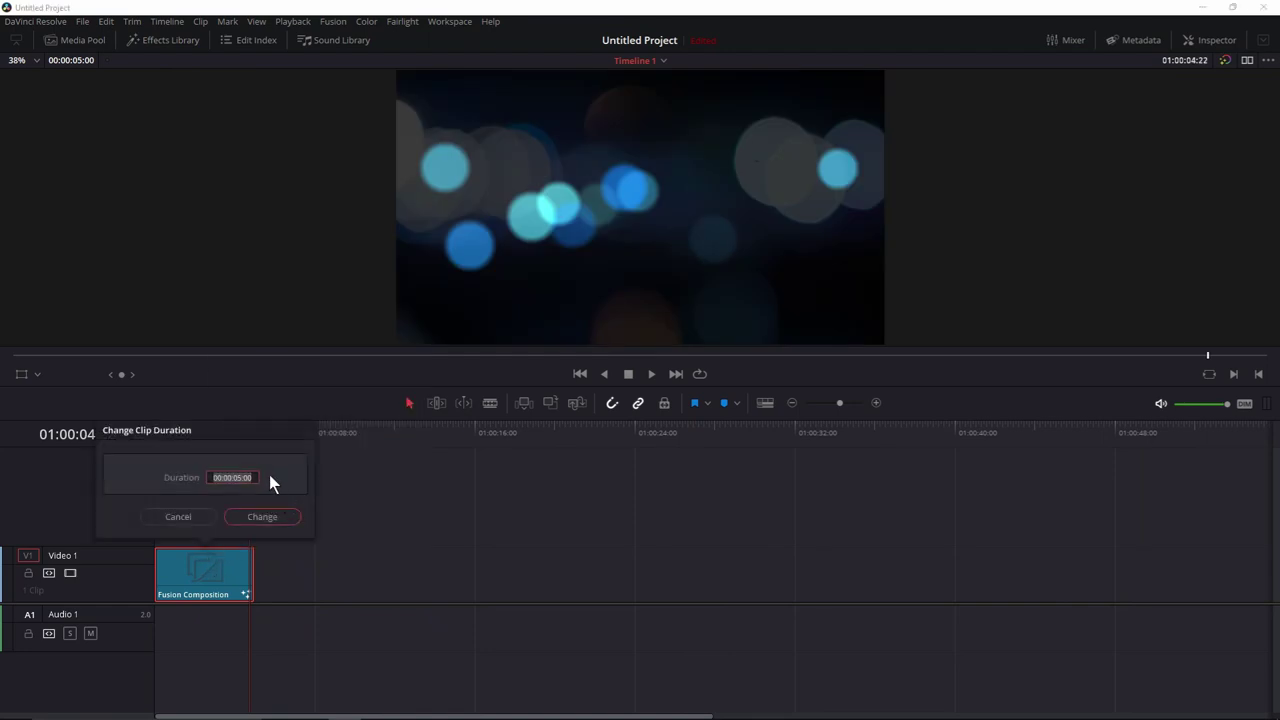
key(Left)
key(Left)
key(Left)
key(Left)
key(Left)
text(10)
click(276, 516)
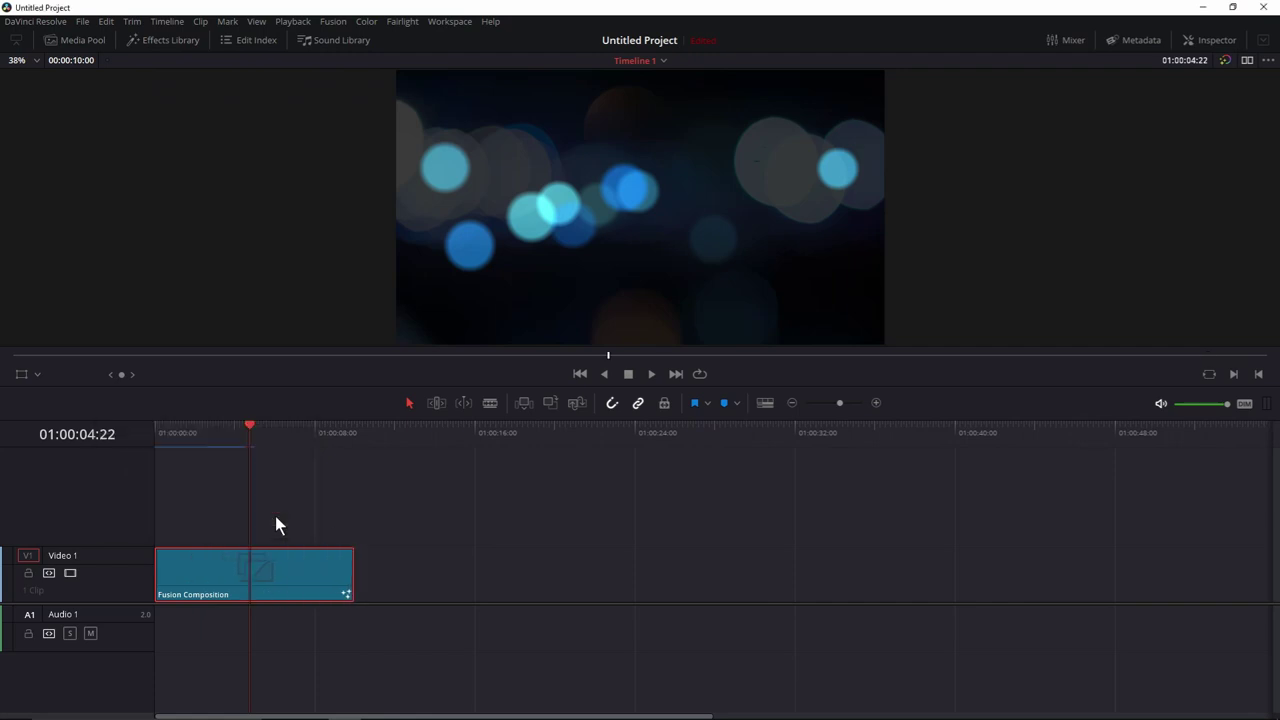
- Return to the Fusion page and set pEmitter's lifespan to 200 and its lifespan variance to 100
key(shift+5)
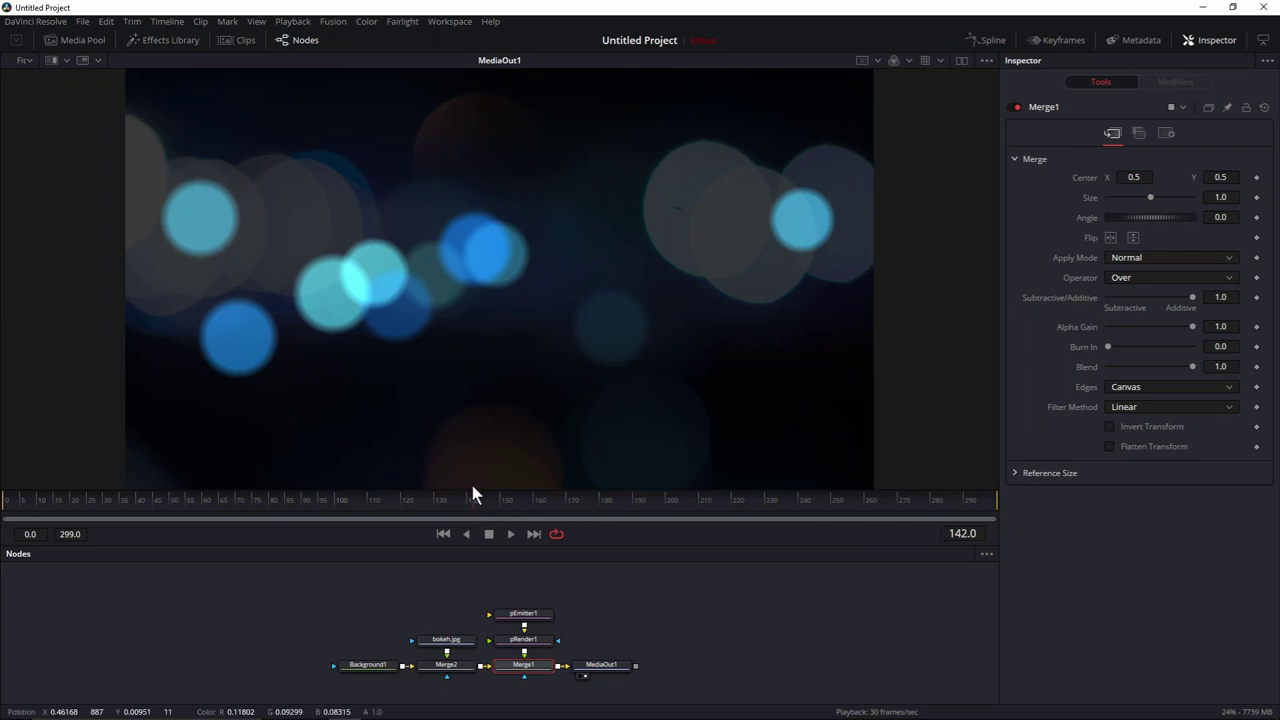
click(445, 536)
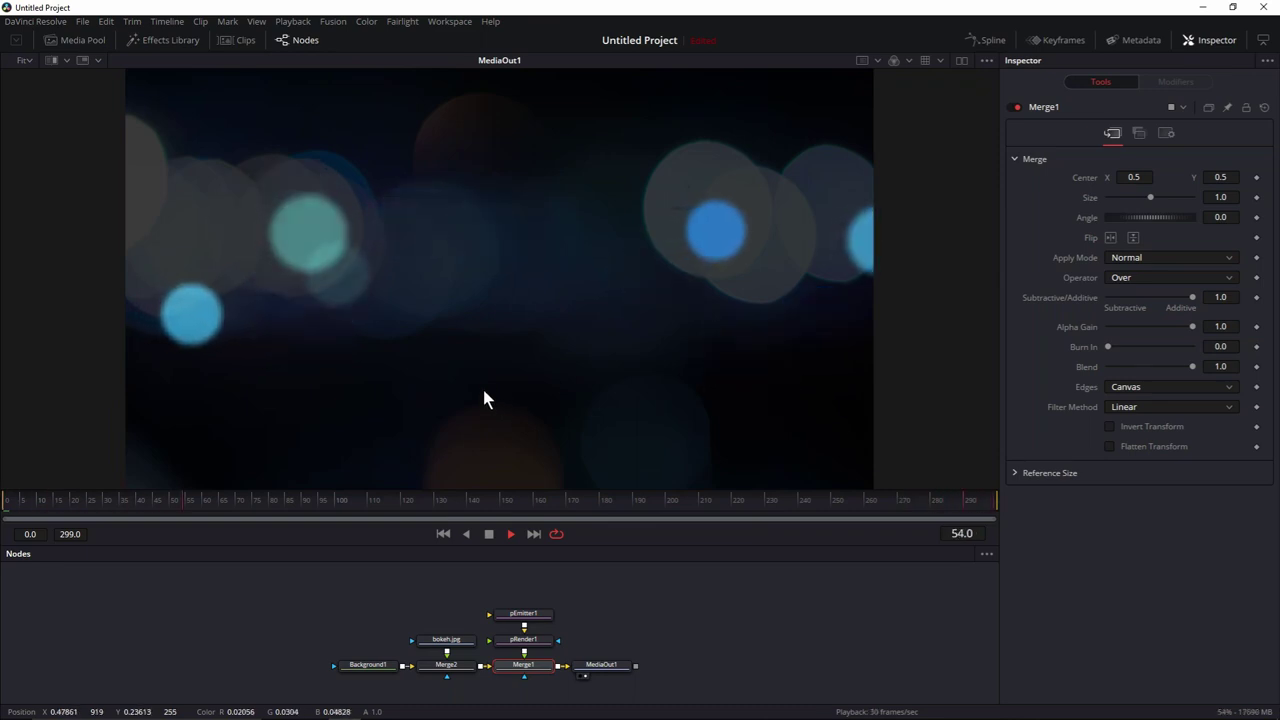
click(544, 612)
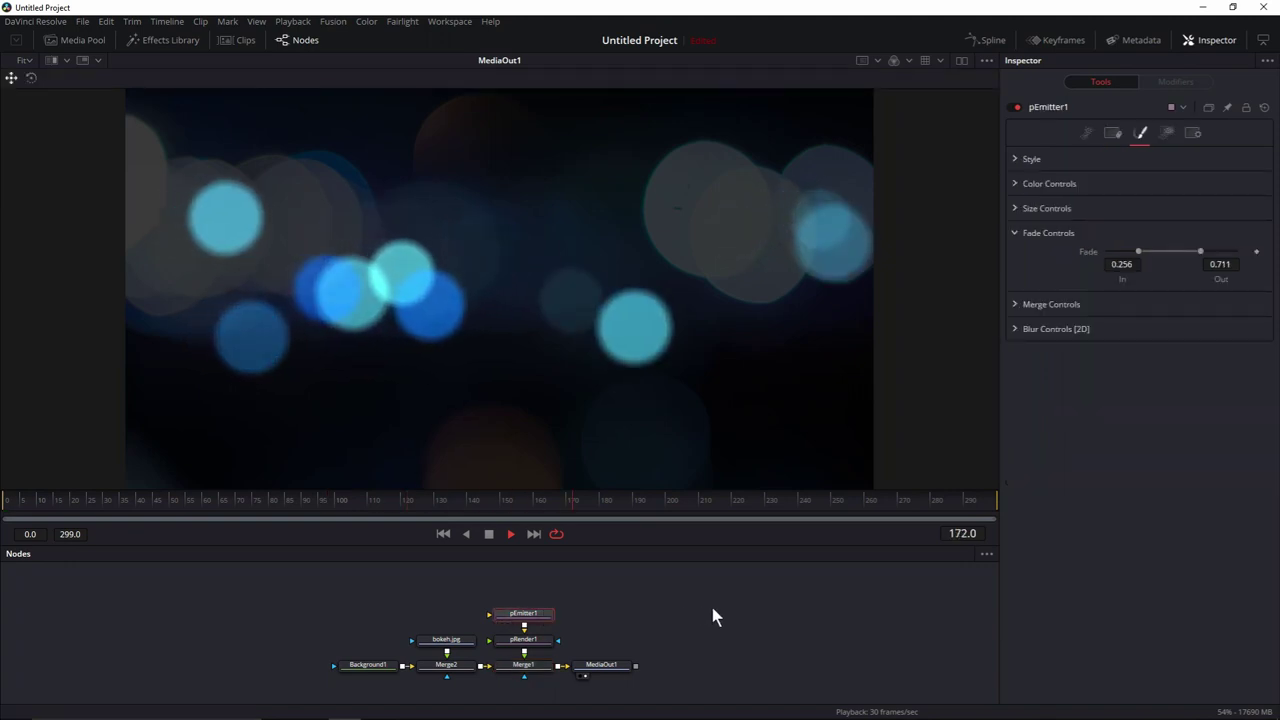
click(1087, 132)
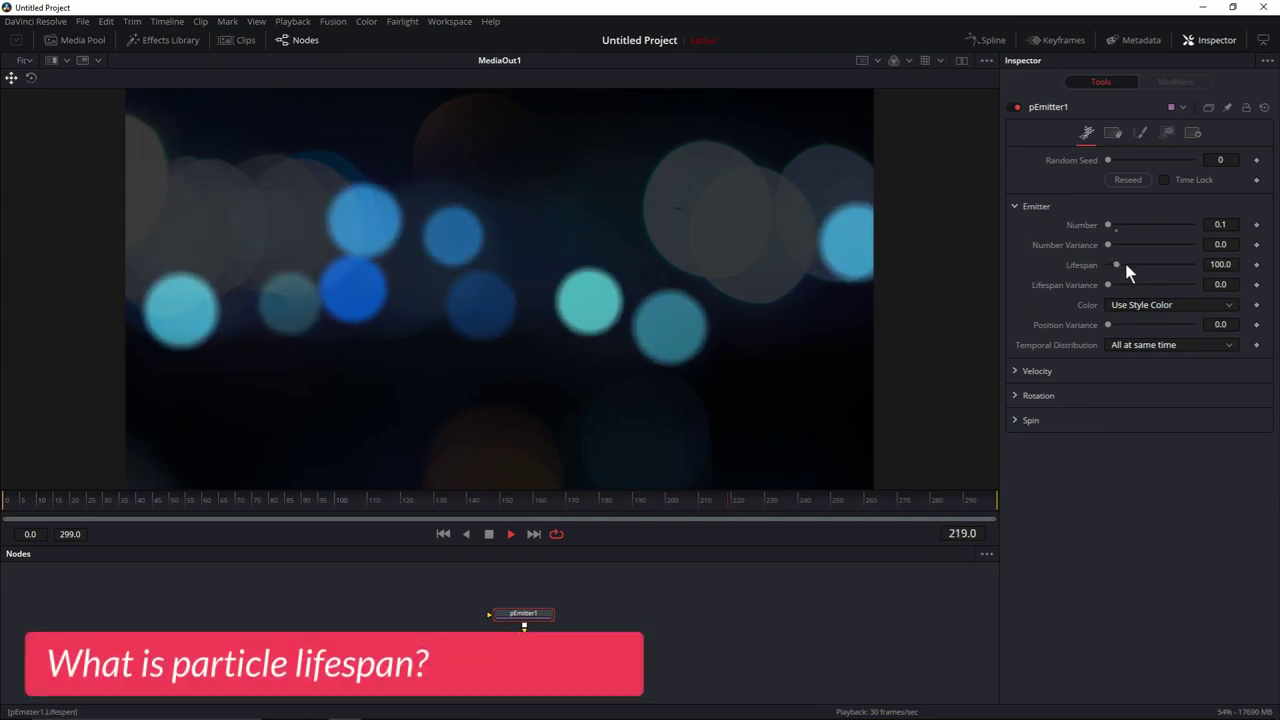
click(1220, 264)
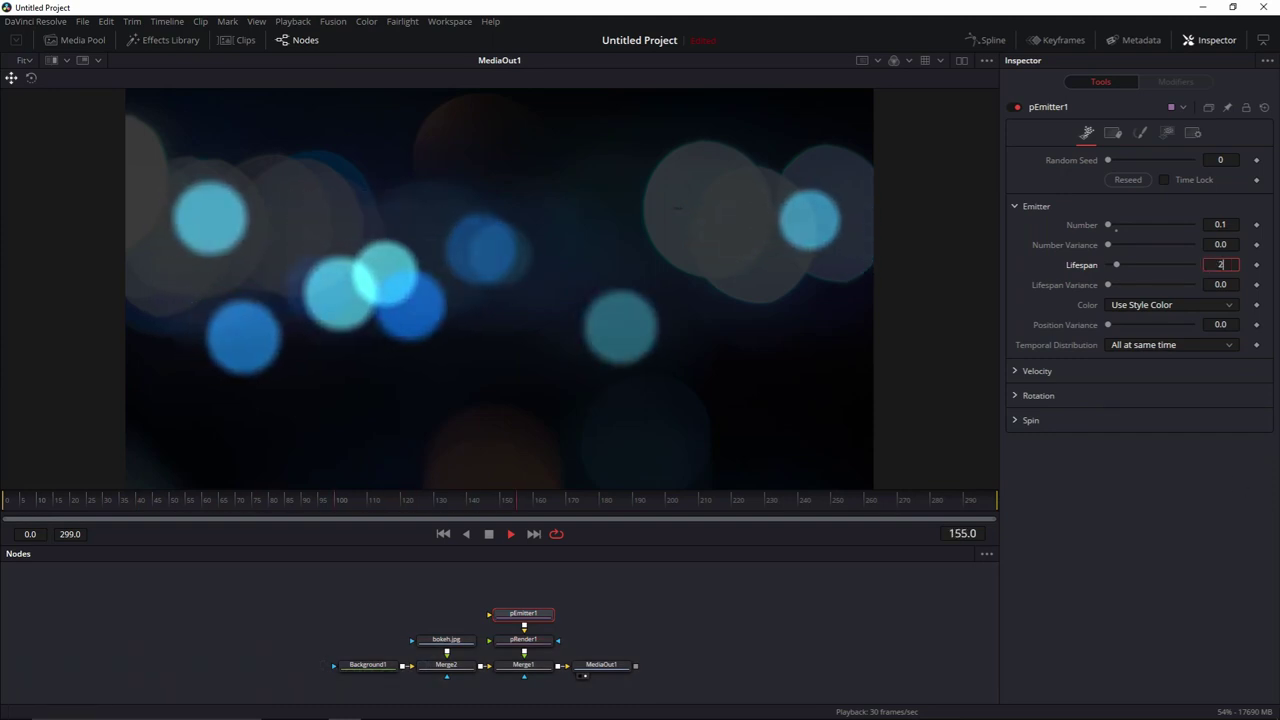
text(200)
key(Tab)
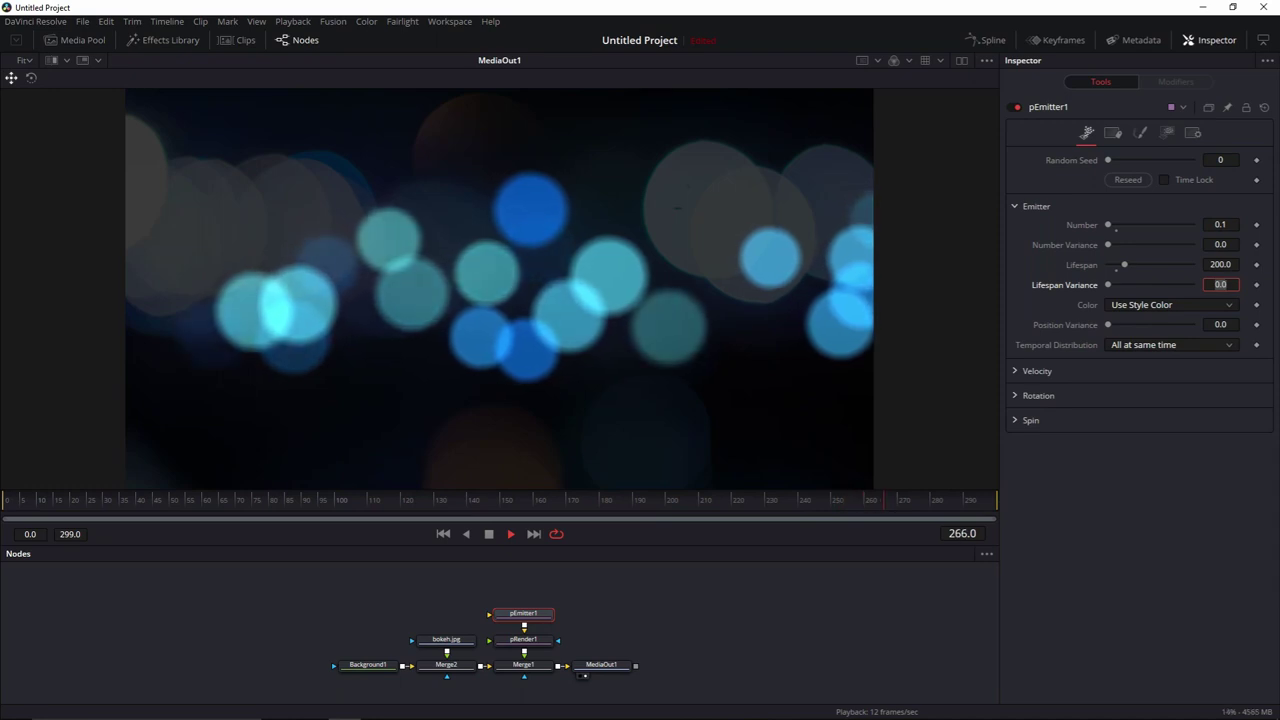
text(100)
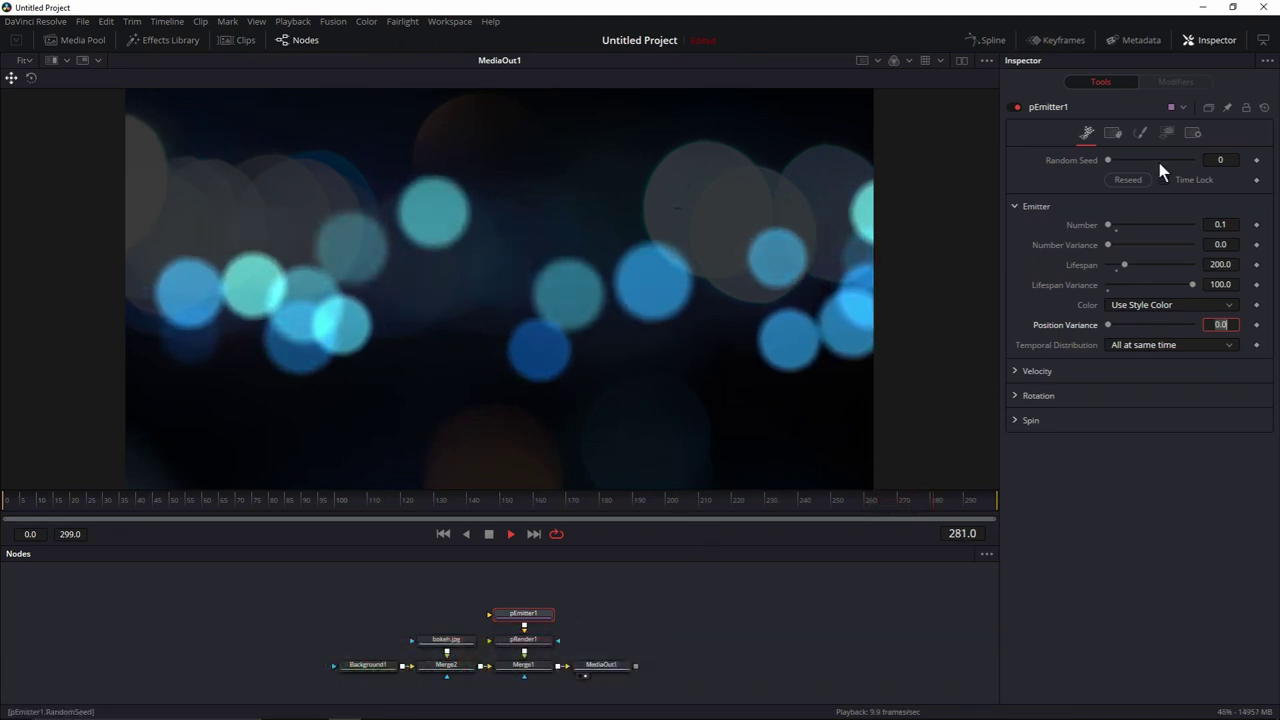
- Set the particles' 2D blur to 0.1 and blur variance to 0.5 in pEmitter's style settings
click(1141, 133)
click(1015, 233)
click(1014, 282)
click(1220, 300)
key(BackSpace)
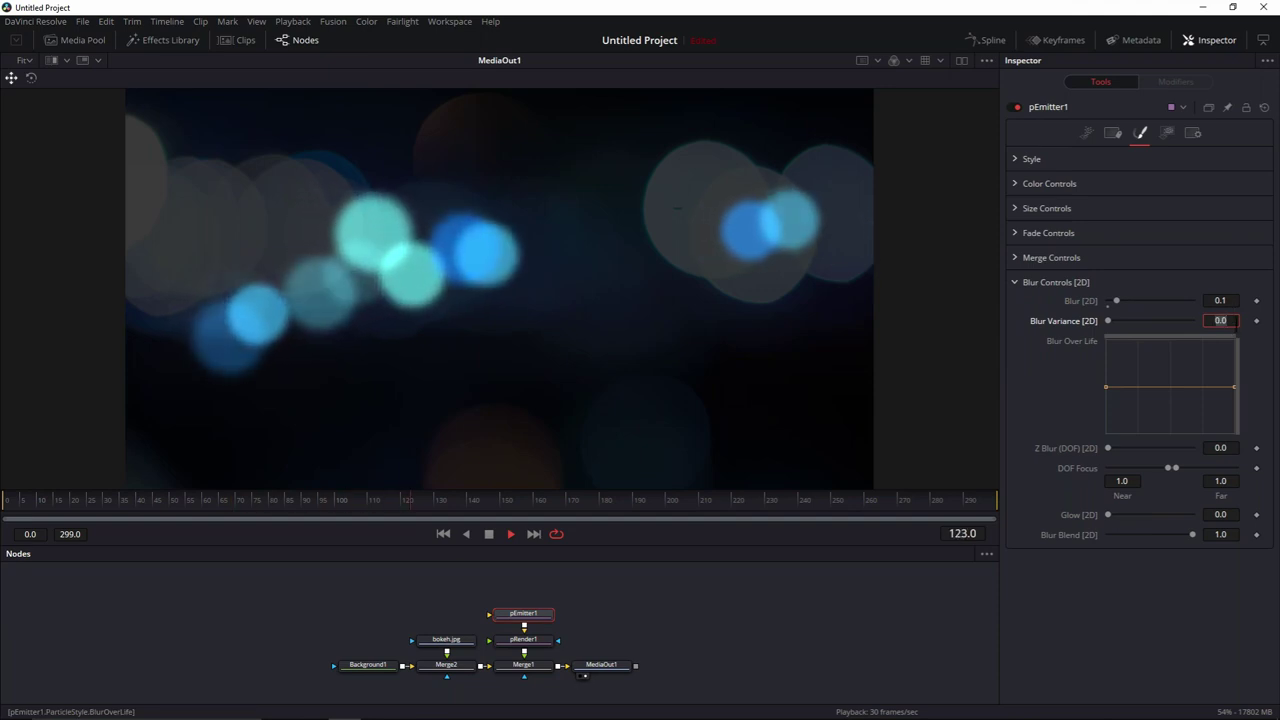
text(0.5)
key(Return)
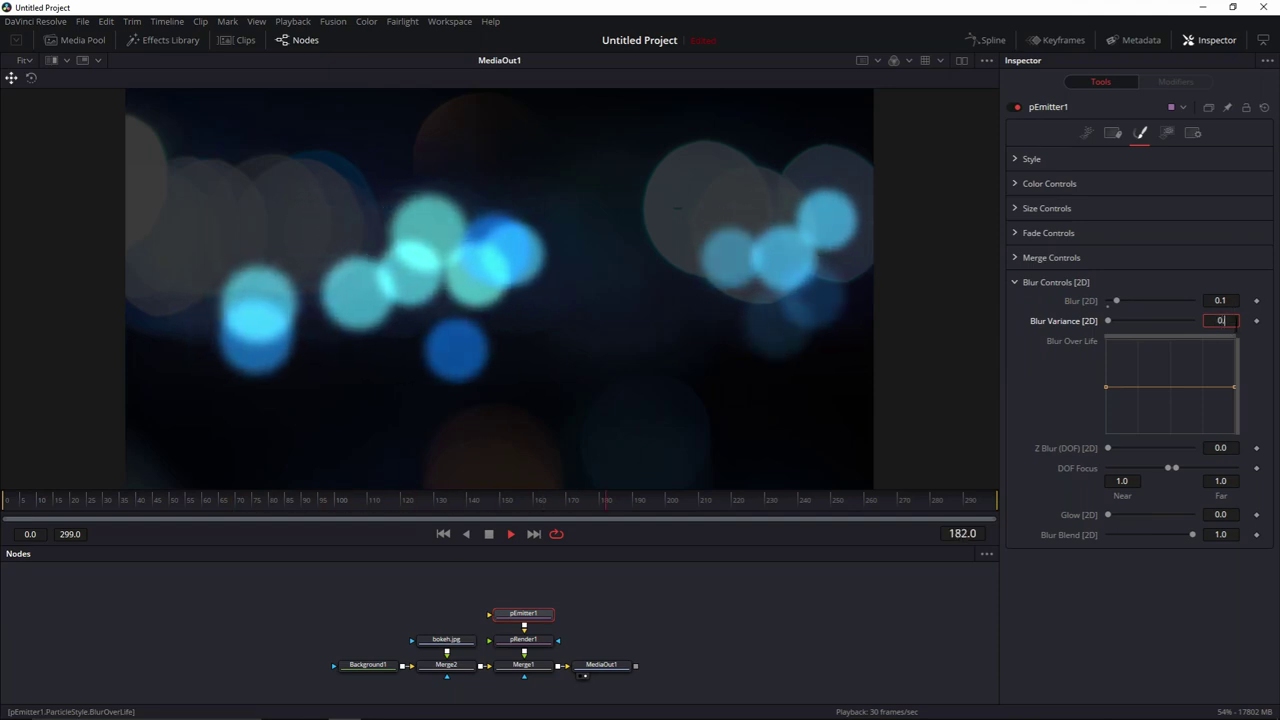
key(Tab)
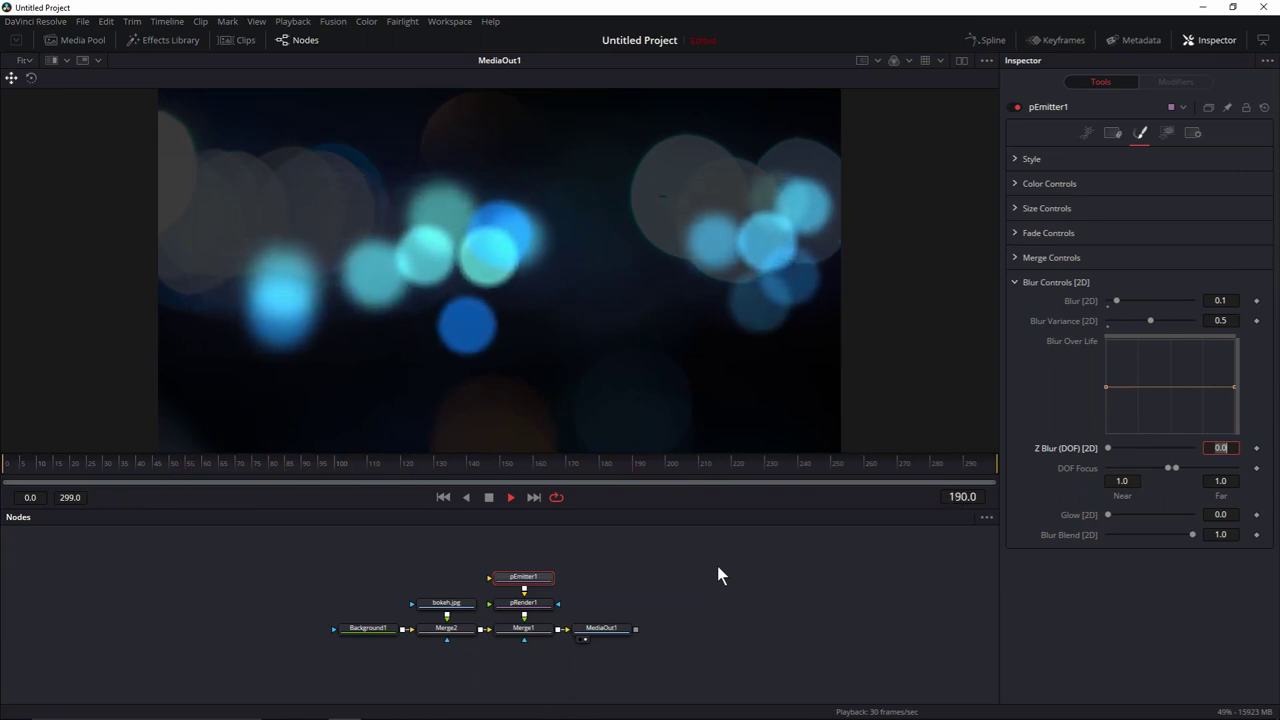
- Set Merge1's apply mode to Screen and lower its blend to 0.591 in its common settings
click(534, 627)
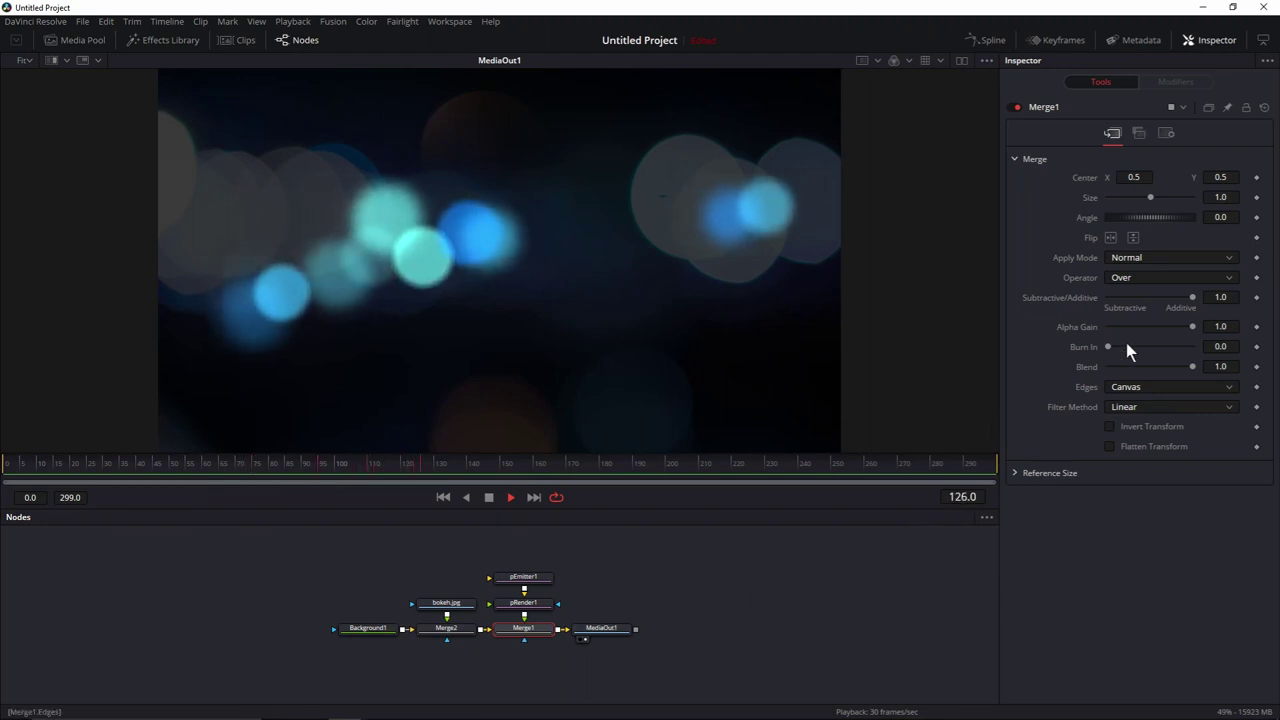
click(1128, 258)
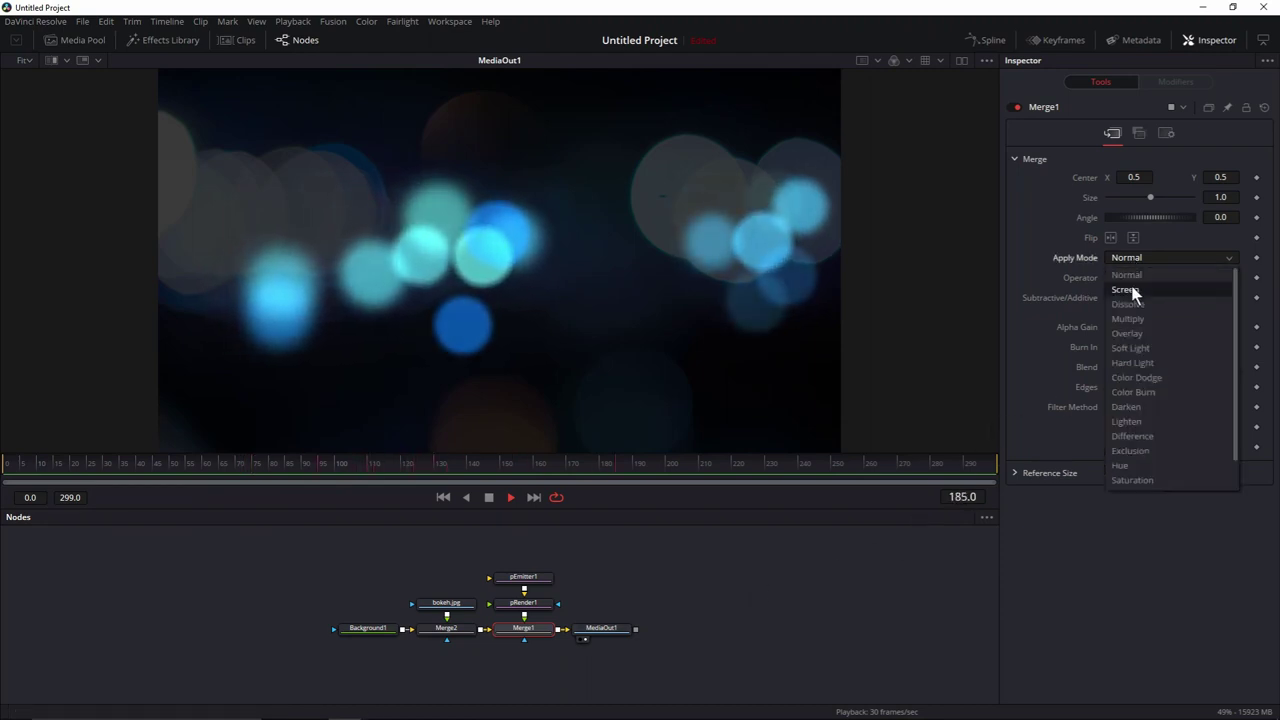
click(1130, 289)
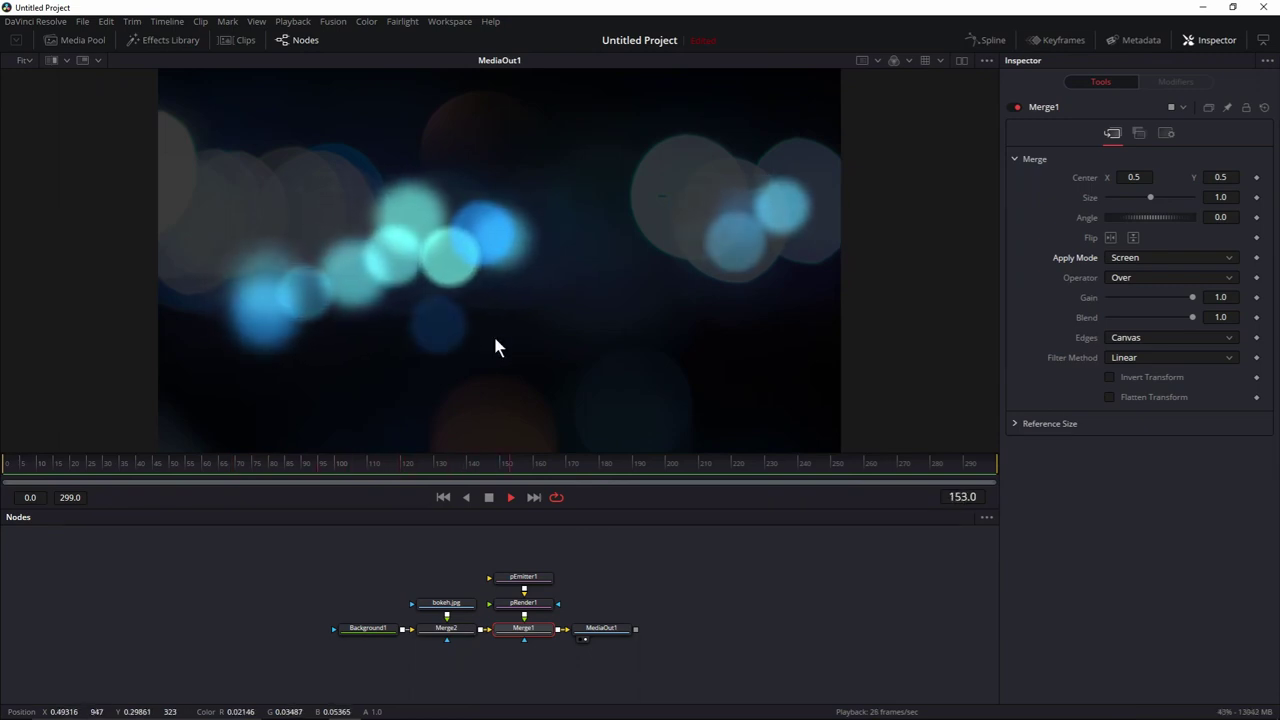
click(1165, 133)
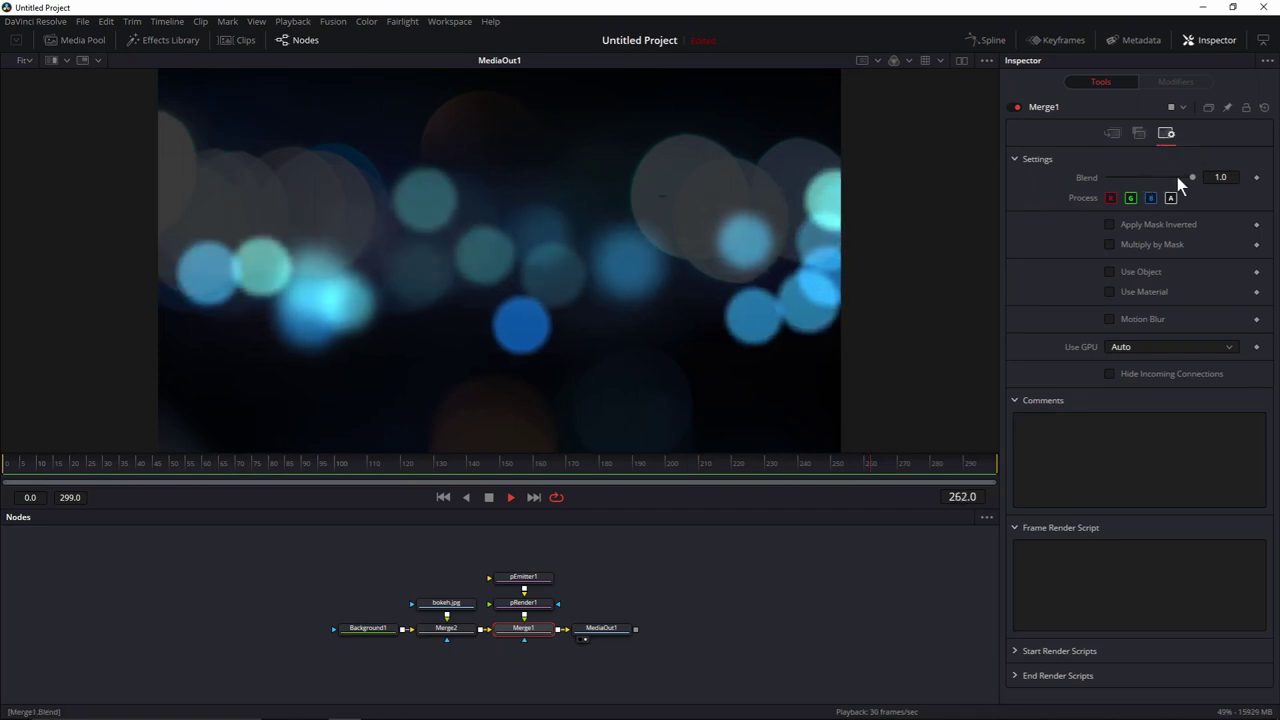
drag(1192, 177, 1158, 180)
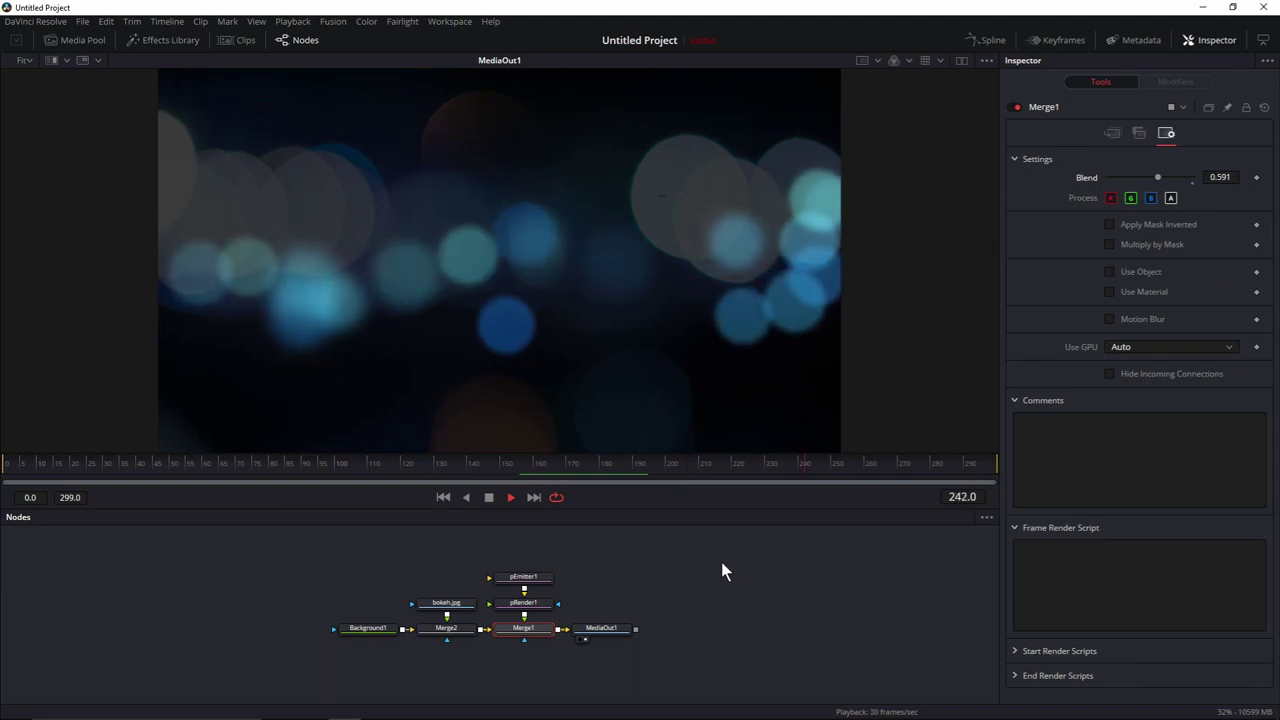
- Replay the composition from the first frame to review the blended particles
click(443, 498)
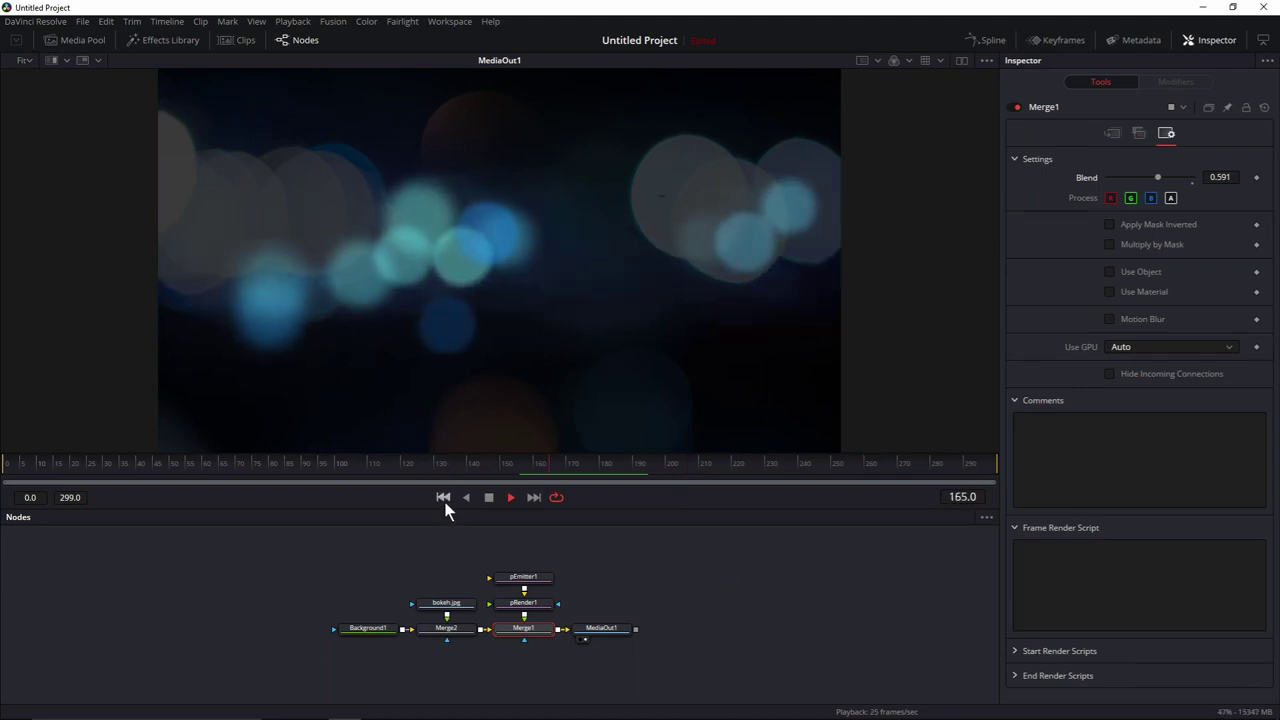
click(444, 500)
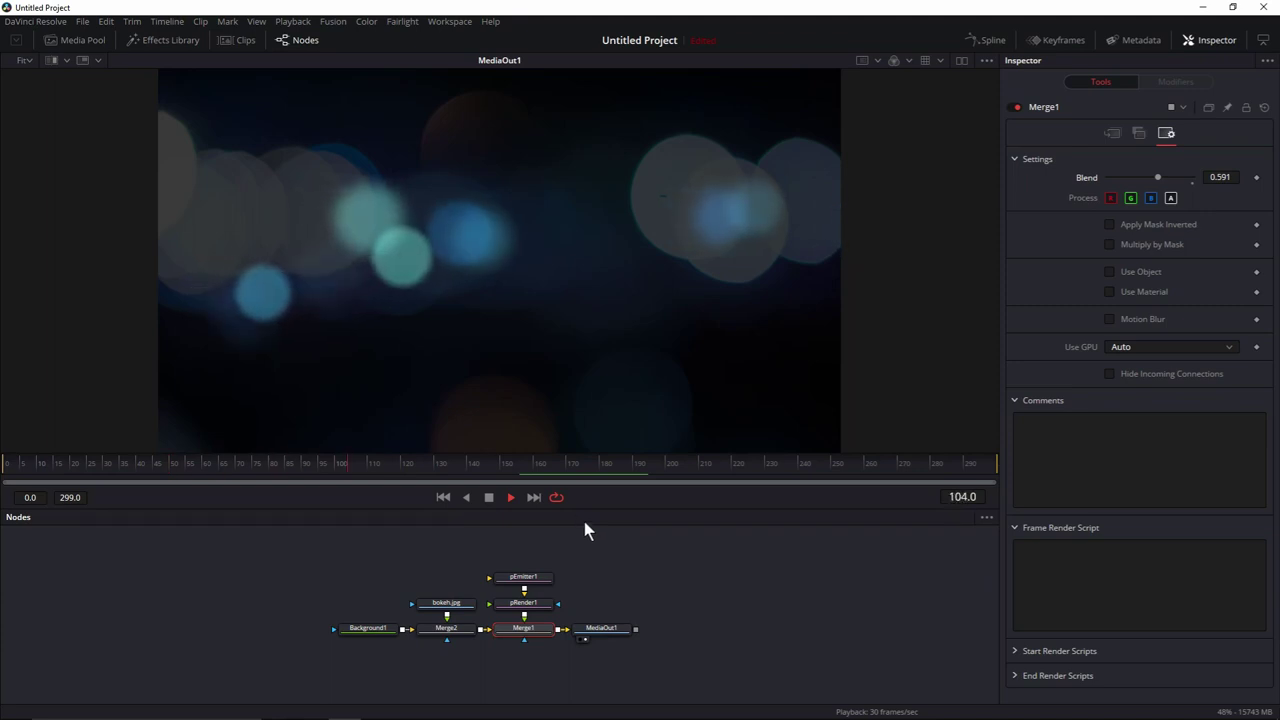
click(444, 498)
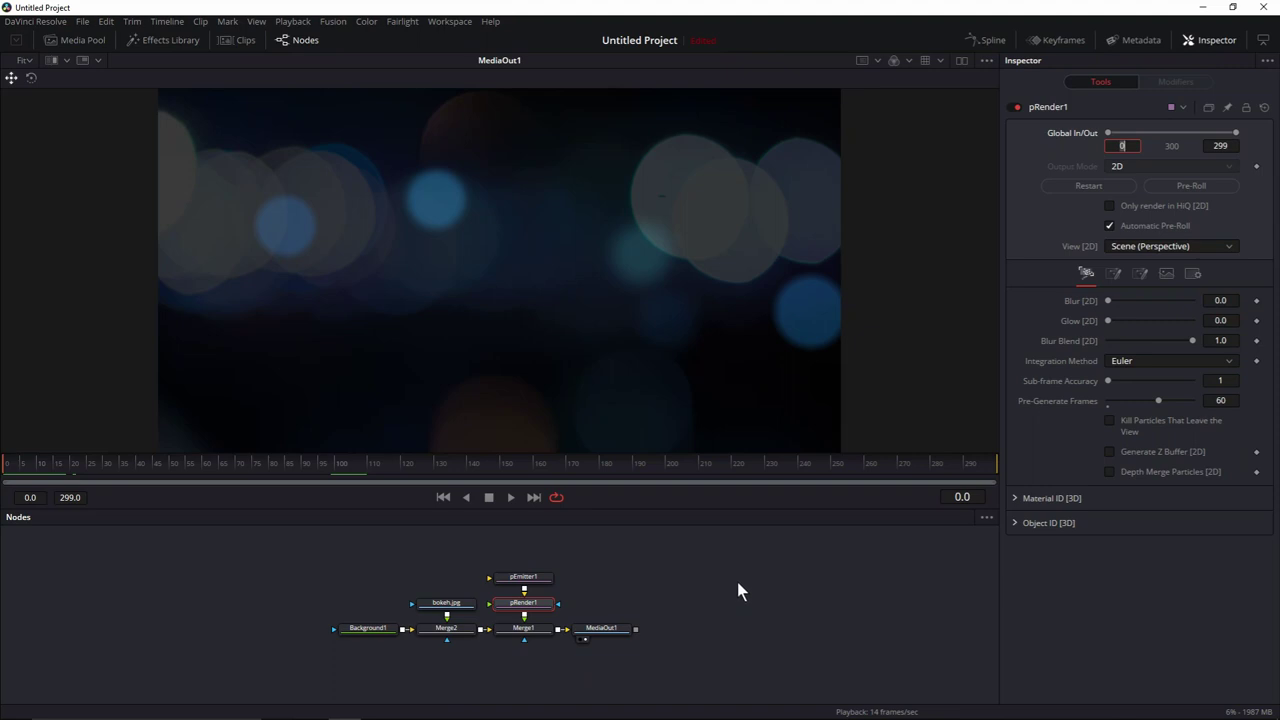
- Add a sticky note beside the node tree, write "Turn on blur" in it and collapse it
key(shift+space)
text(mrg)
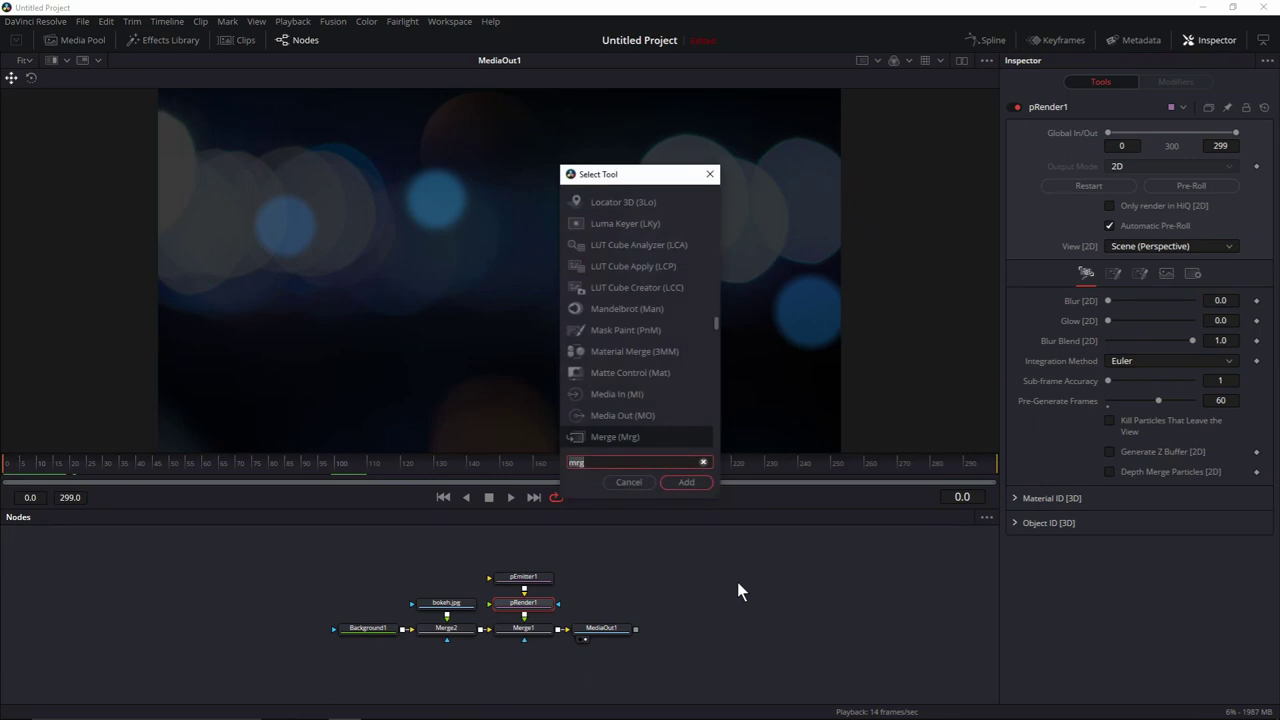
text(sti)
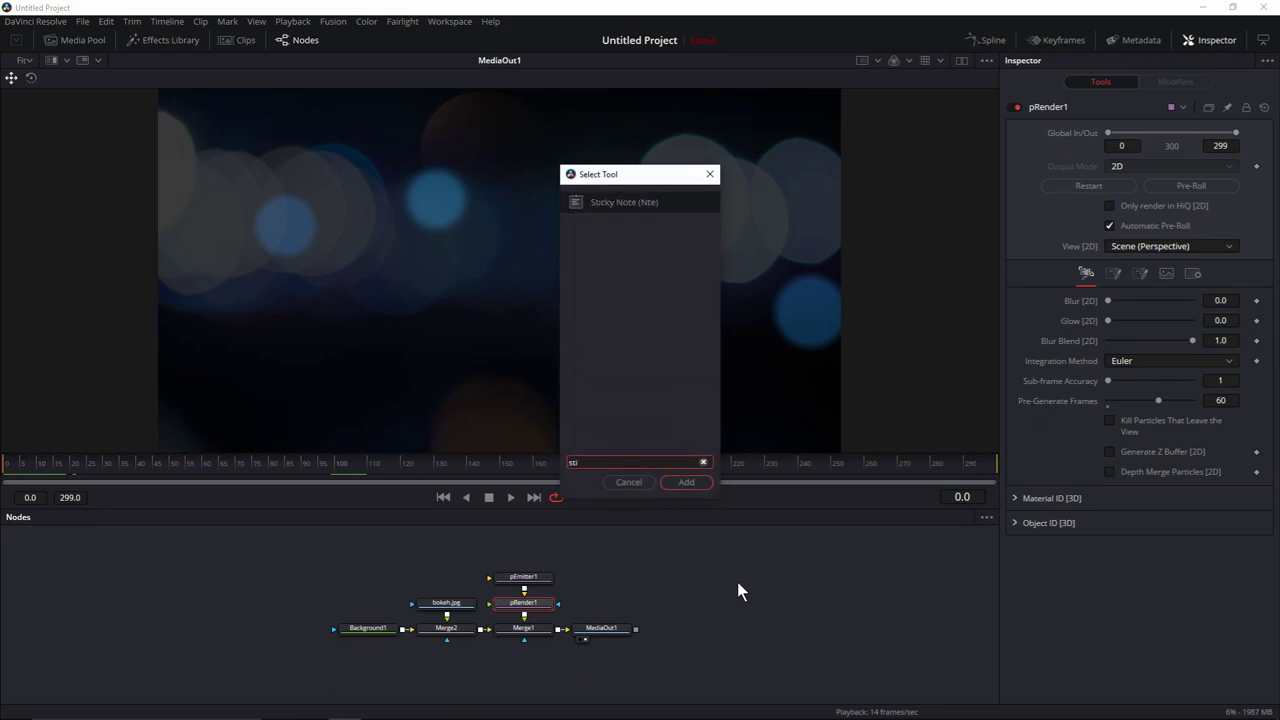
click(686, 483)
drag(605, 607, 799, 556)
double_click(791, 552)
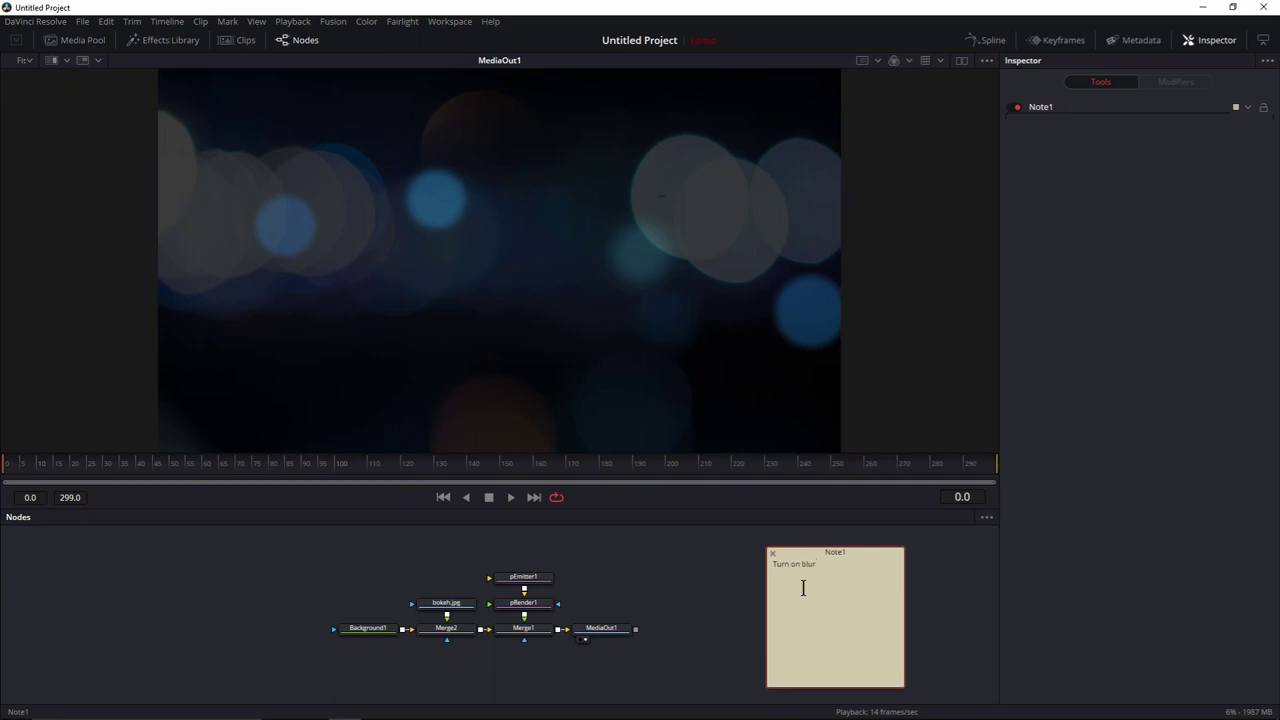
double_click(772, 554)
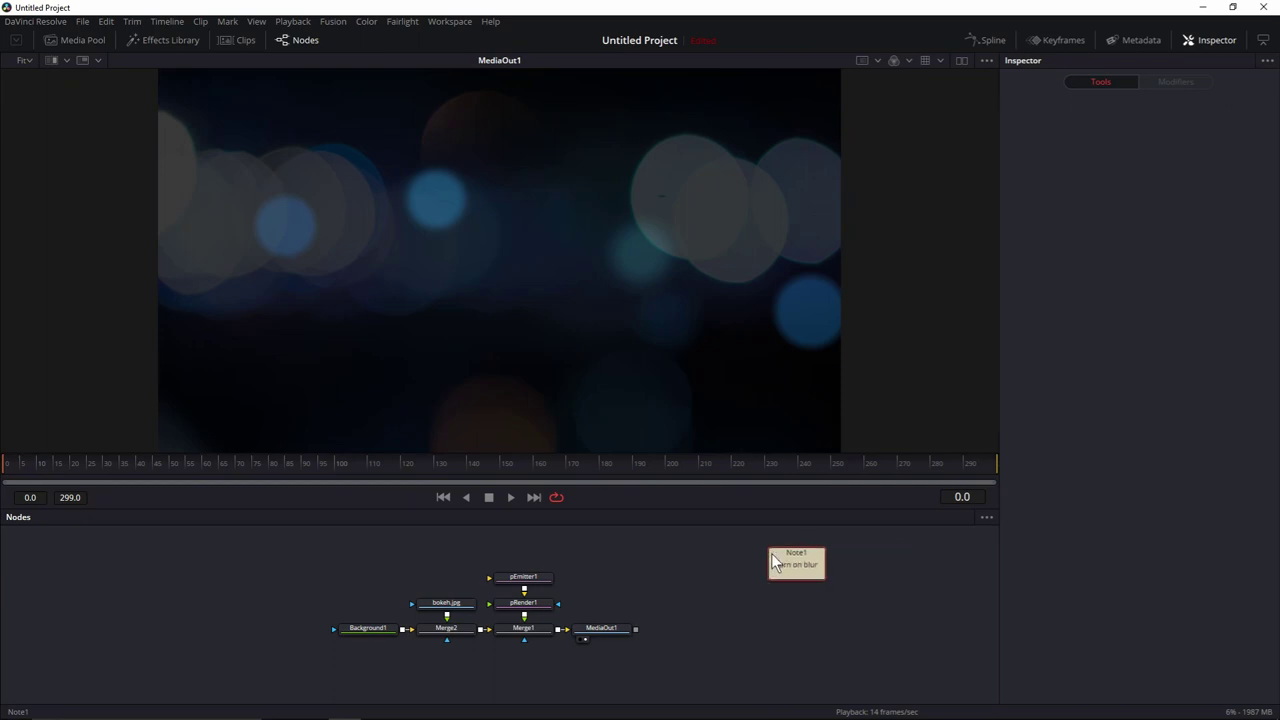
- Rename the sticky note to RenderNotes and collapse it again
double_click(788, 556)
key(F2)
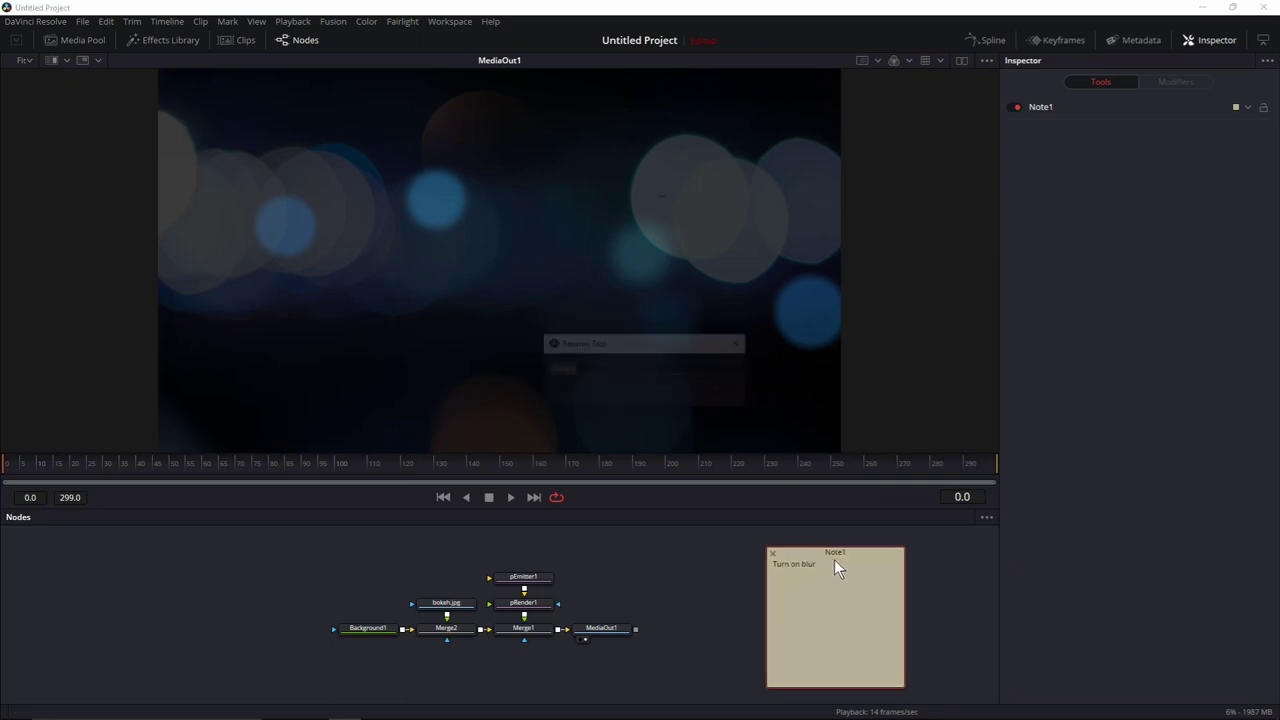
text(Render)
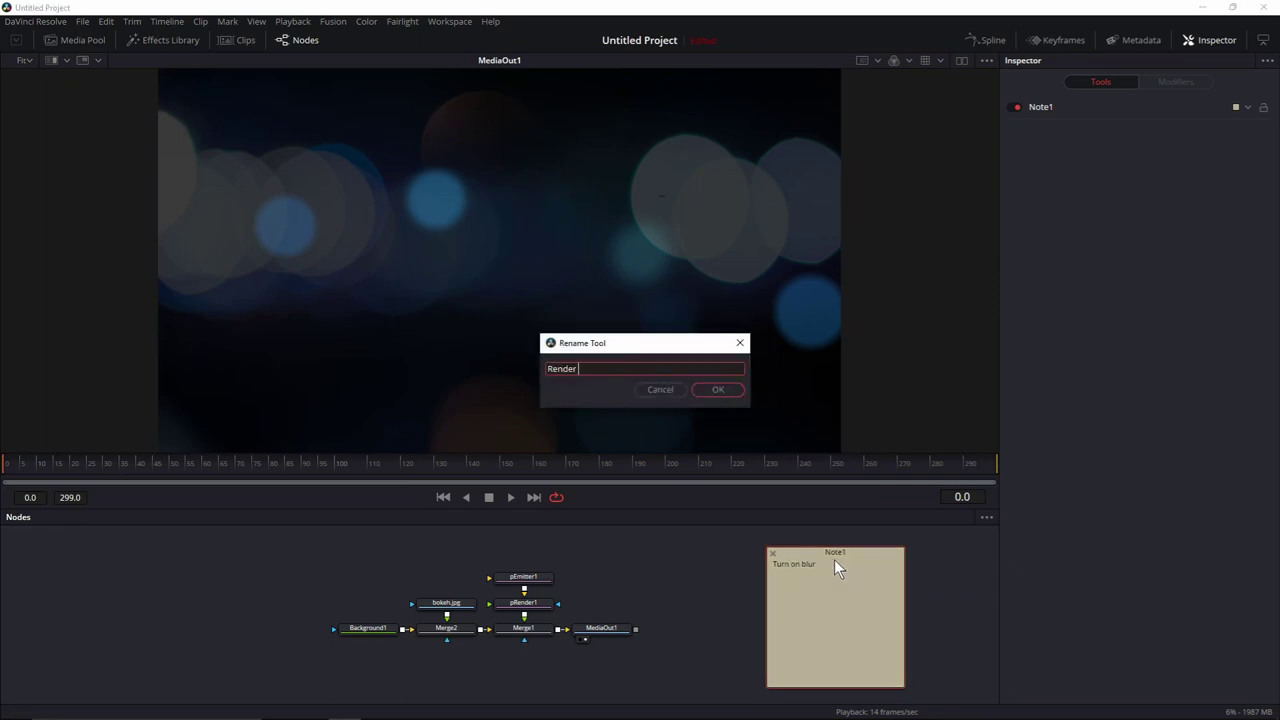
key(Return)
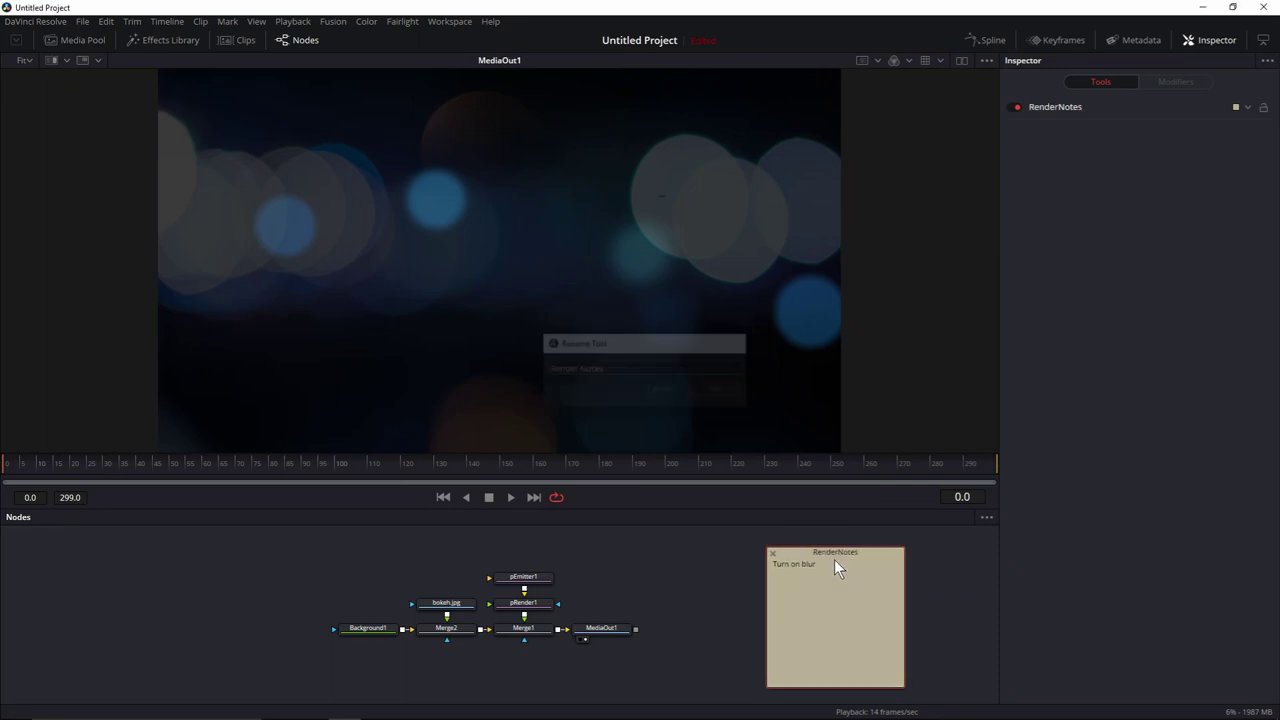
click(773, 553)
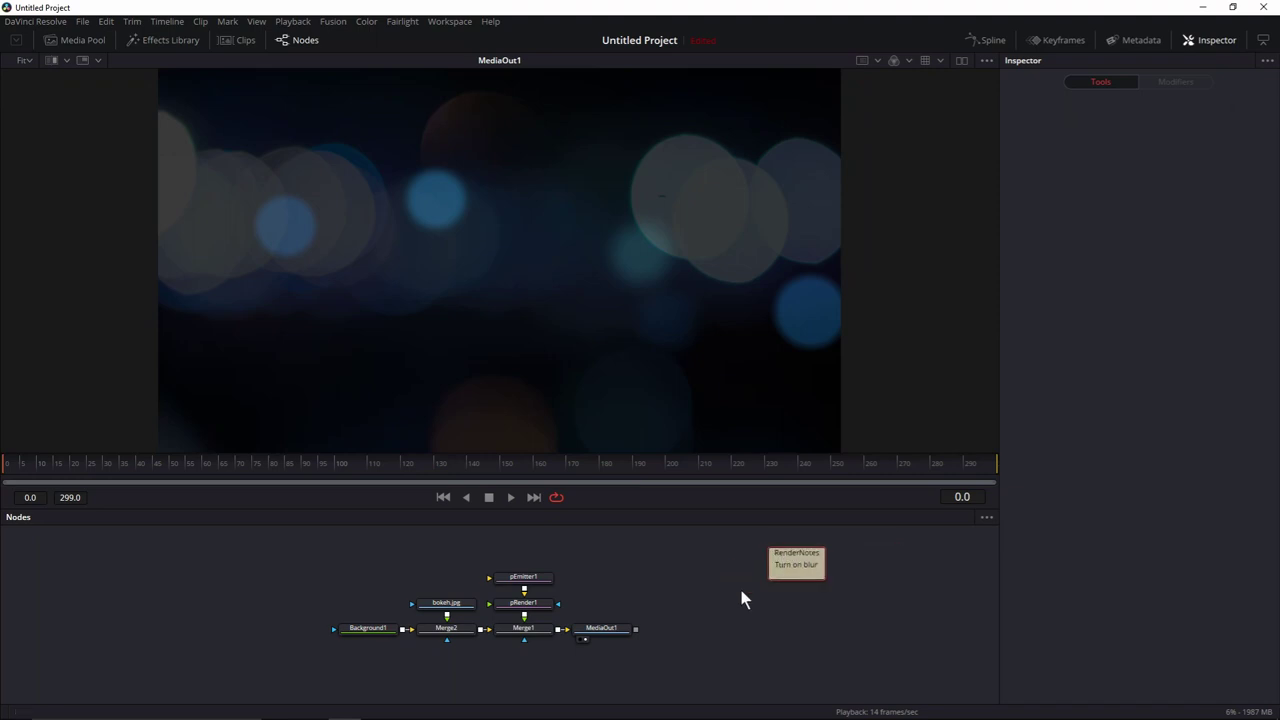
- Set pEmitter1's 2D blur and blur variance to 0 and preview the animation's playback
click(547, 580)
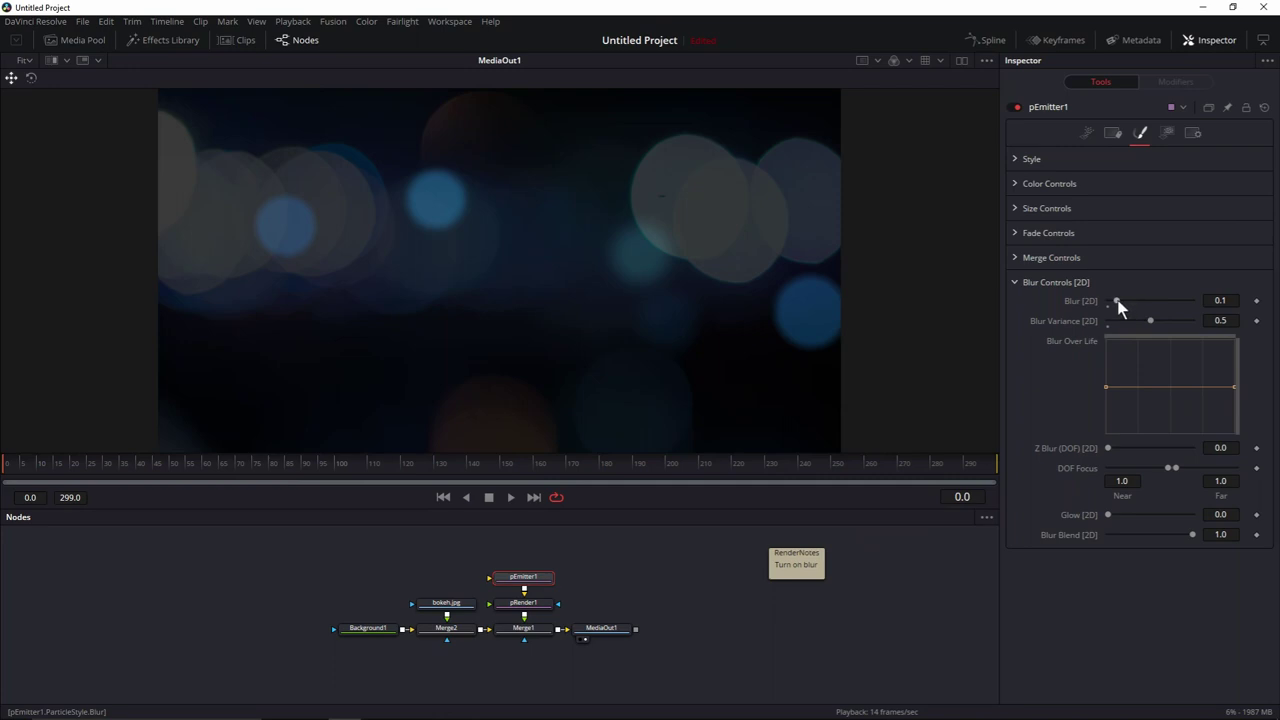
drag(1150, 320, 1043, 334)
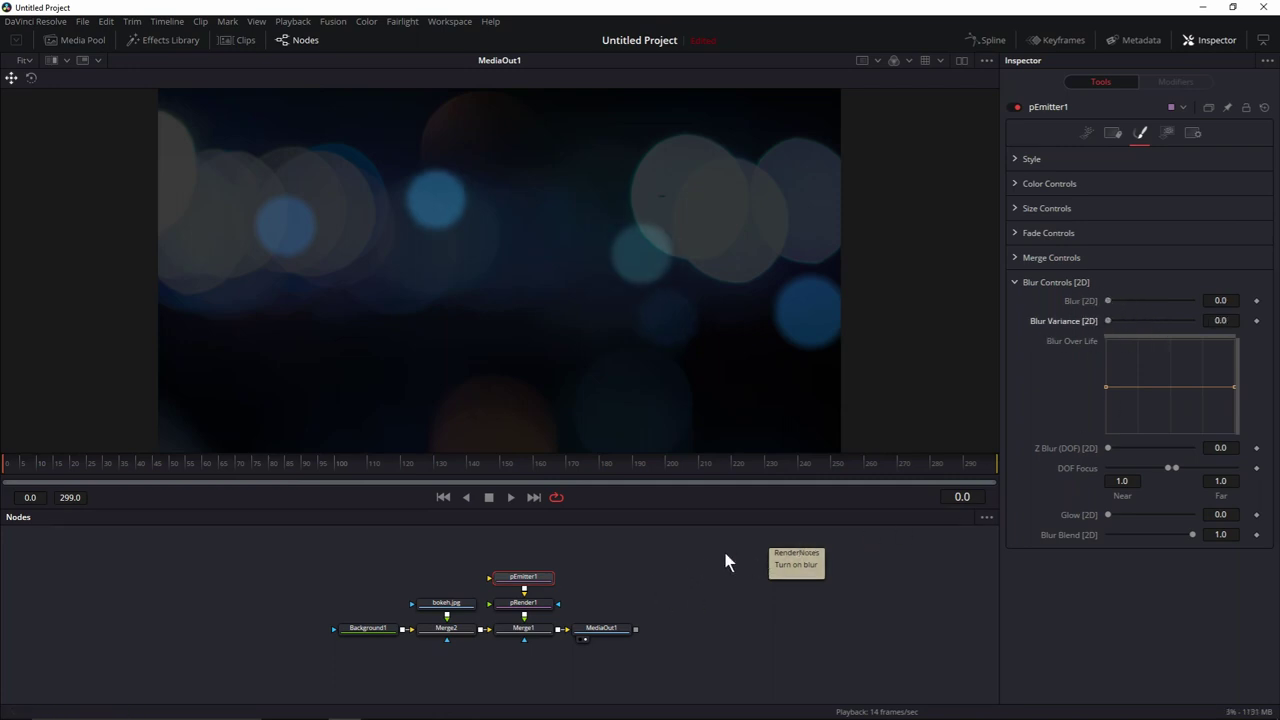
click(510, 497)
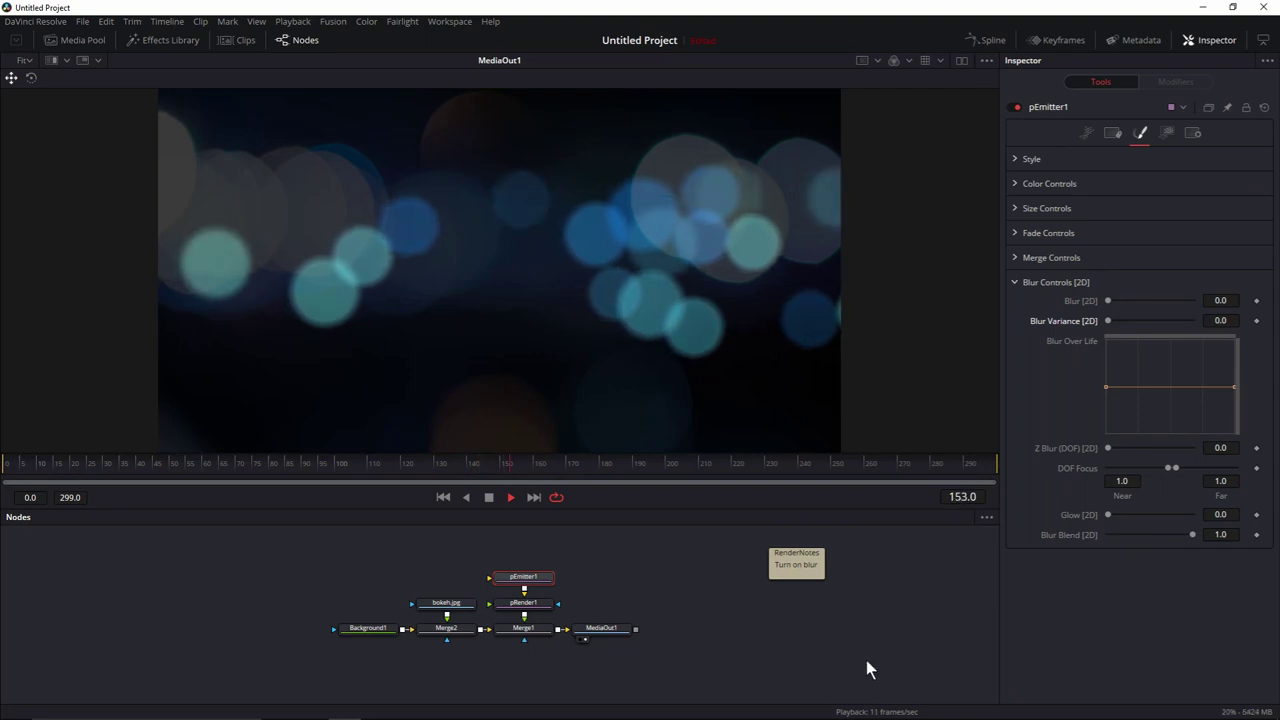
key(space)
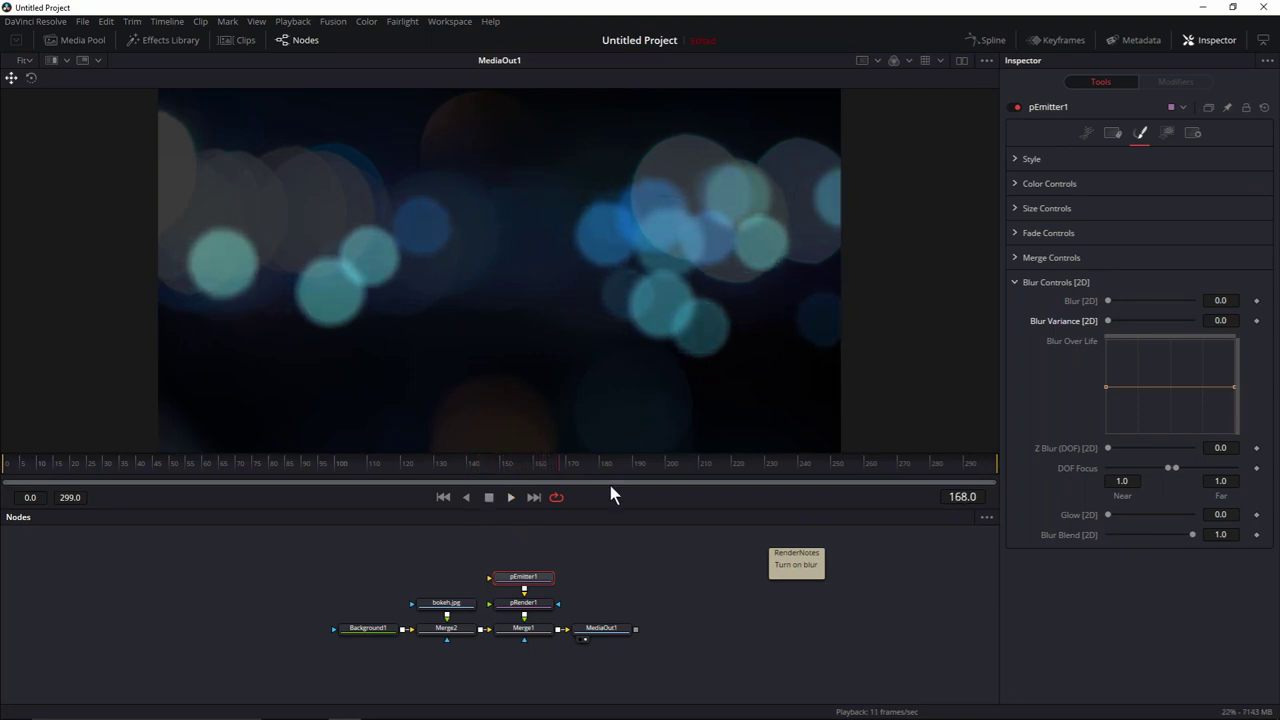
- Set pEmitter1's 2D blur to 0.1 and blur variance to 0.5, and check the playback speed
click(1220, 300)
text(0.1)
key(Tab)
text(0.5)
key(Tab)
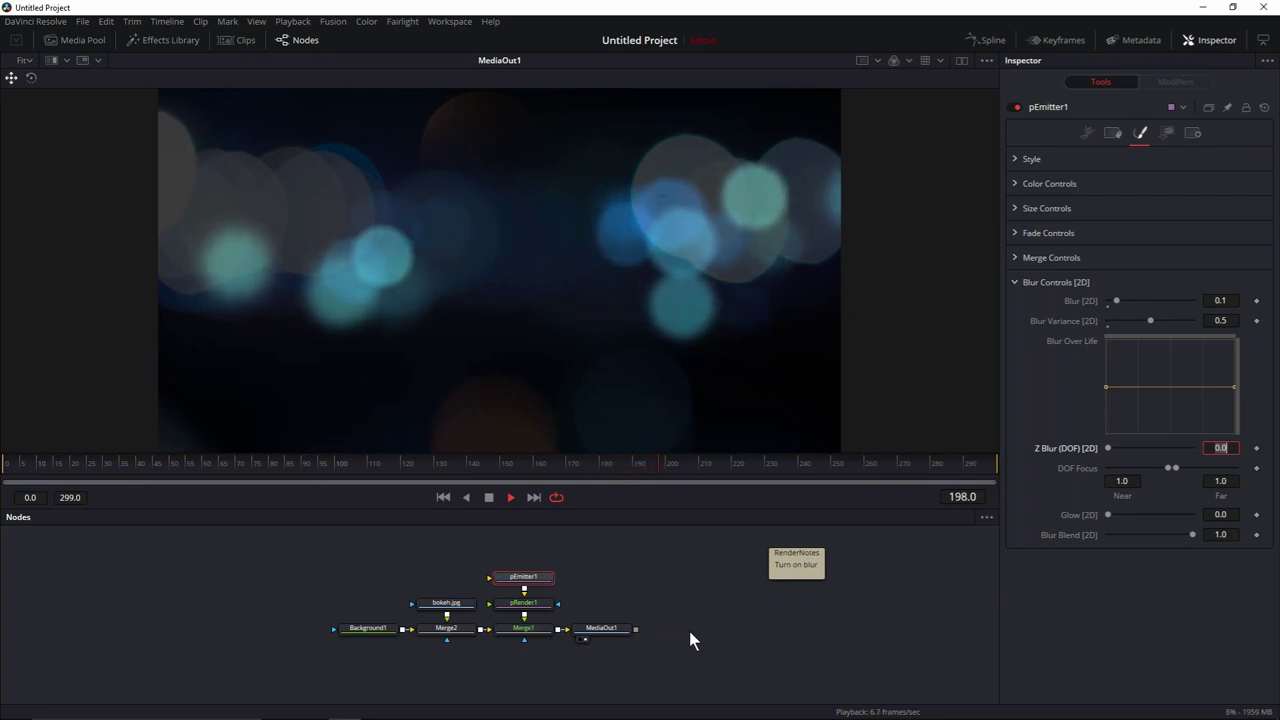
click(489, 499)
- Reset pEmitter1's 2D blur and blur variance to 0
click(1225, 301)
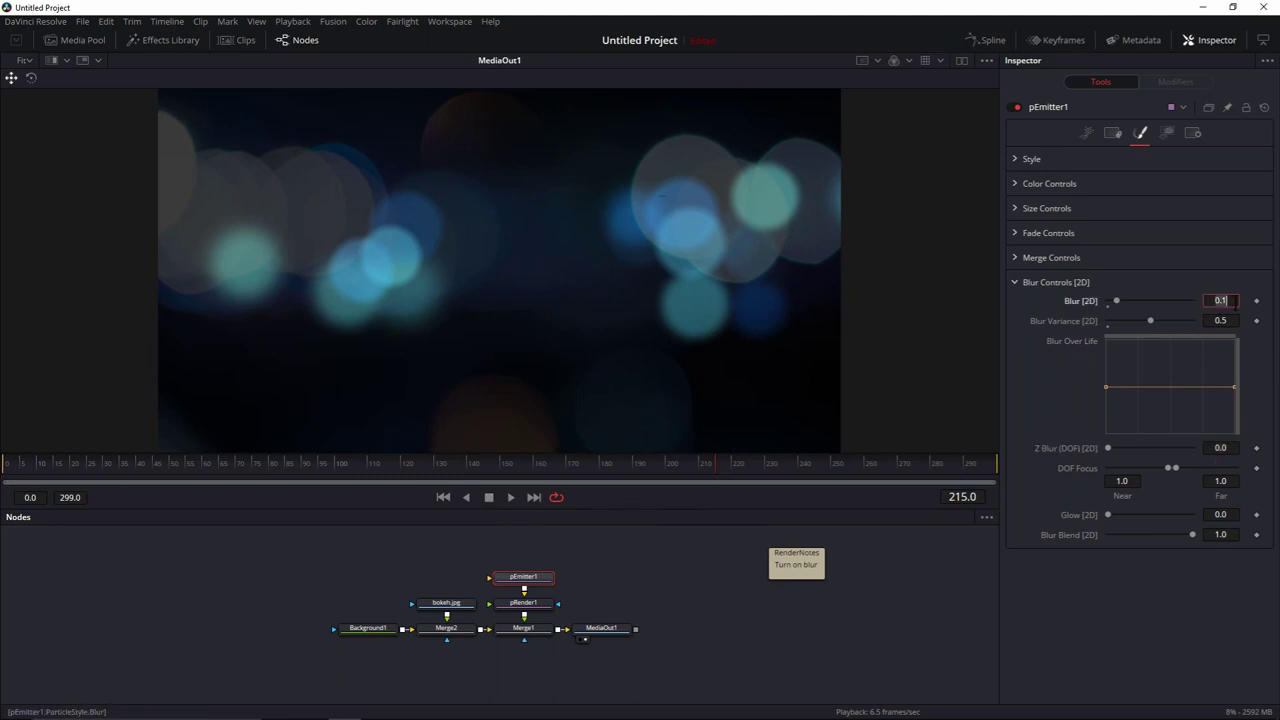
text(0)
key(Tab)
text(0)
key(Tab)
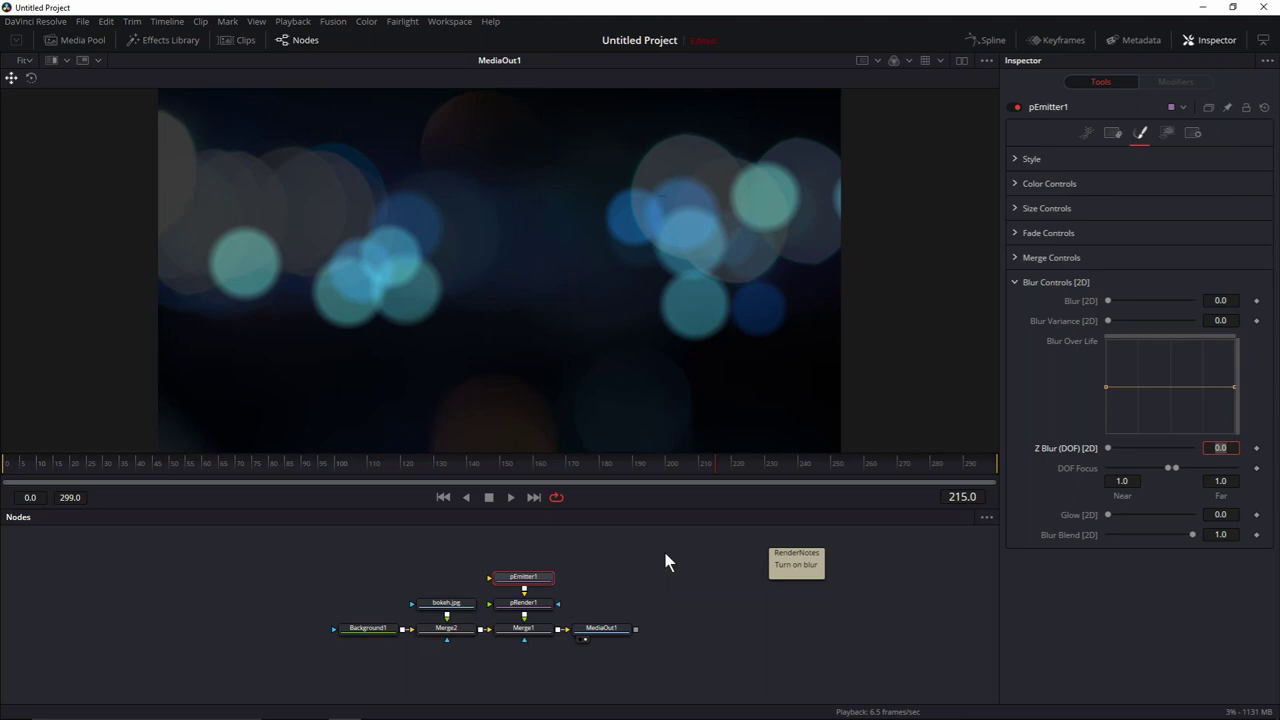
- Turn off High Quality for playback and add a second reminder line to the RenderNotes sticky note
right_click(727, 500)
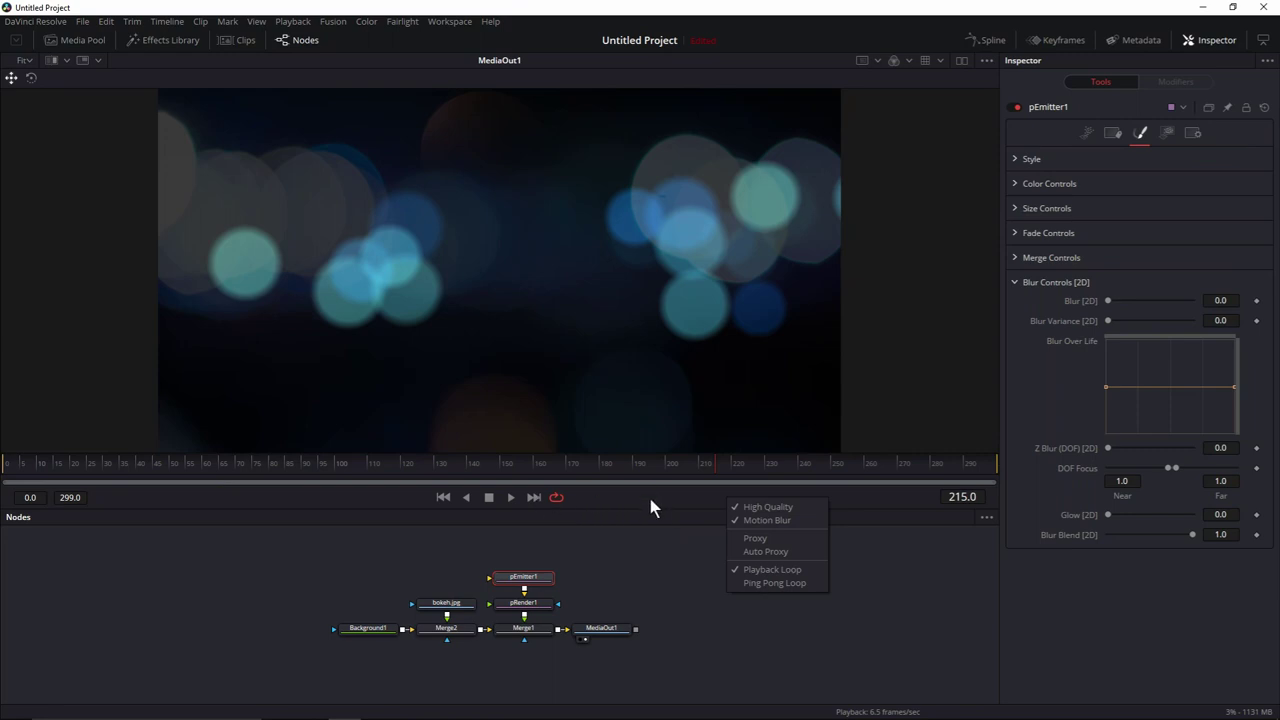
click(778, 506)
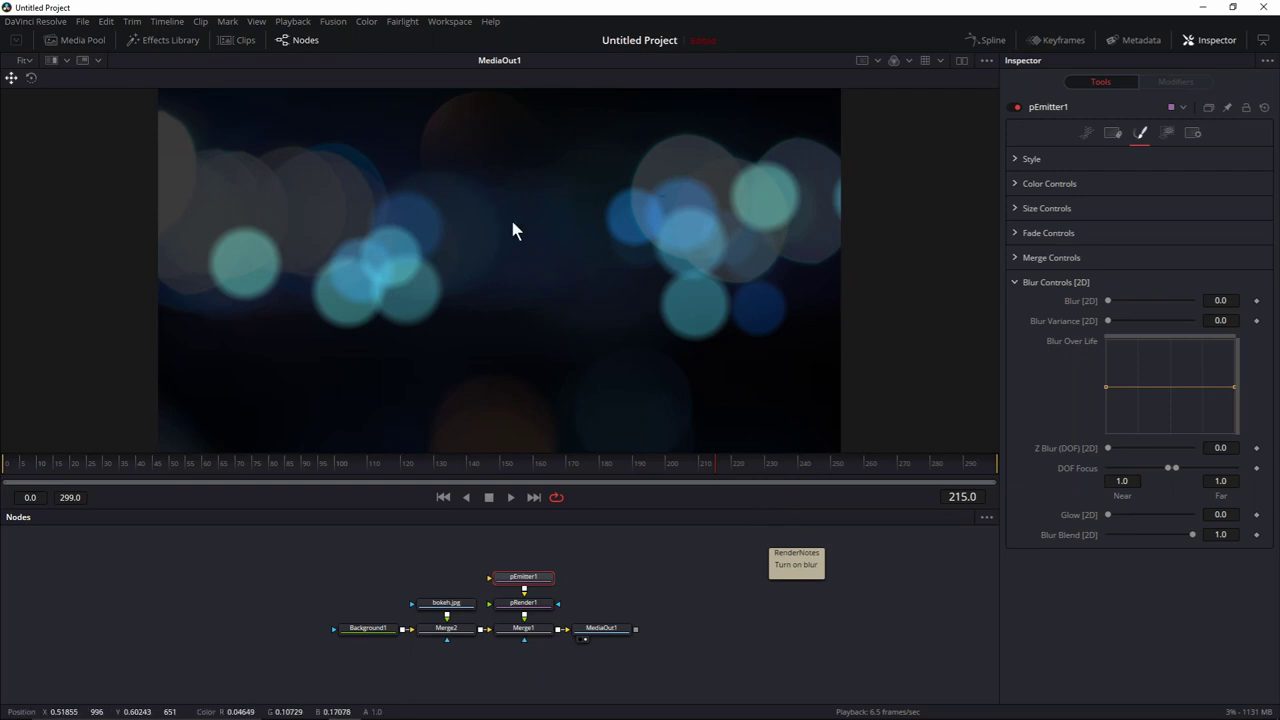
click(511, 497)
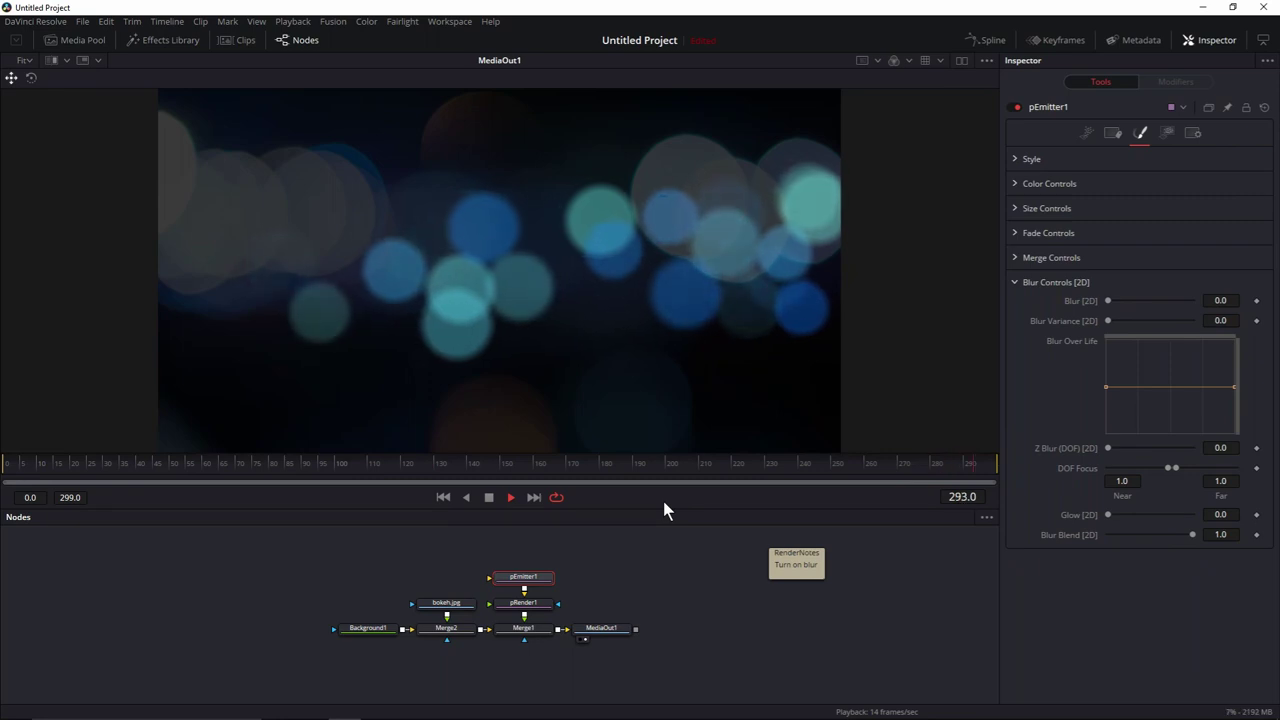
click(18, 530)
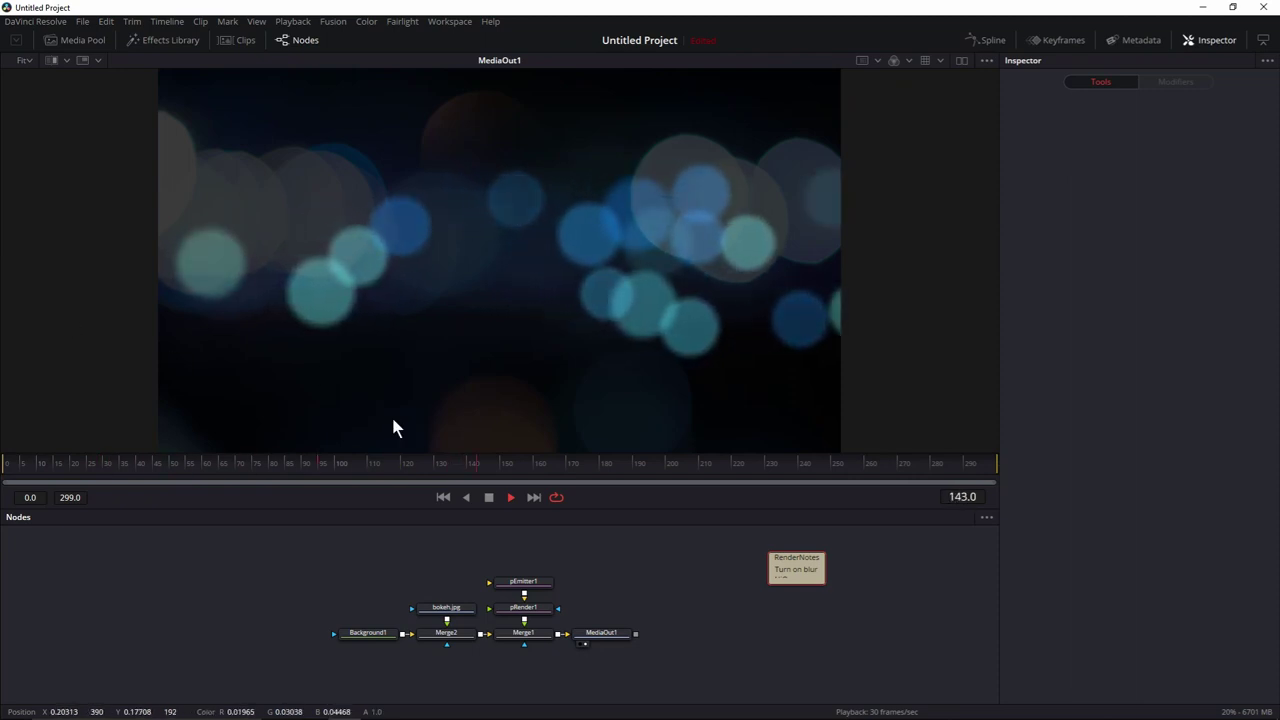
- Set the velocity variance of pEmitter1 to 0.05 in its emitter velocity controls
click(543, 582)
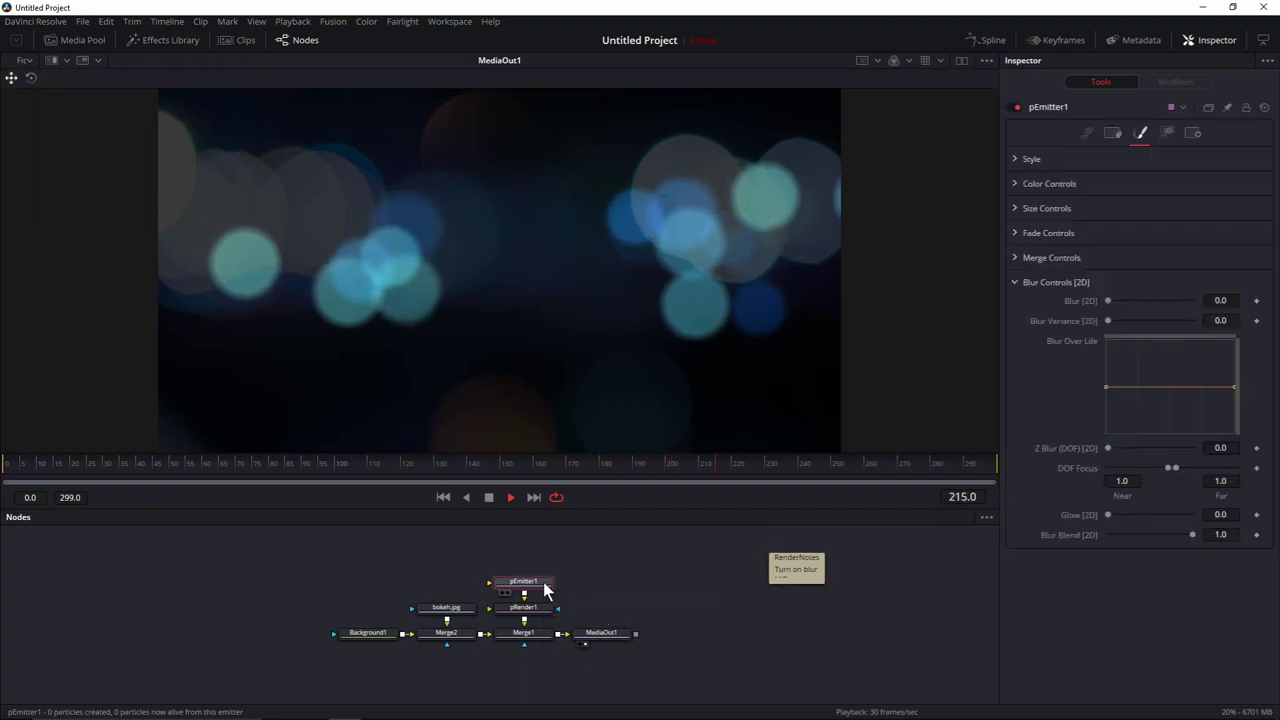
click(1015, 282)
click(1086, 134)
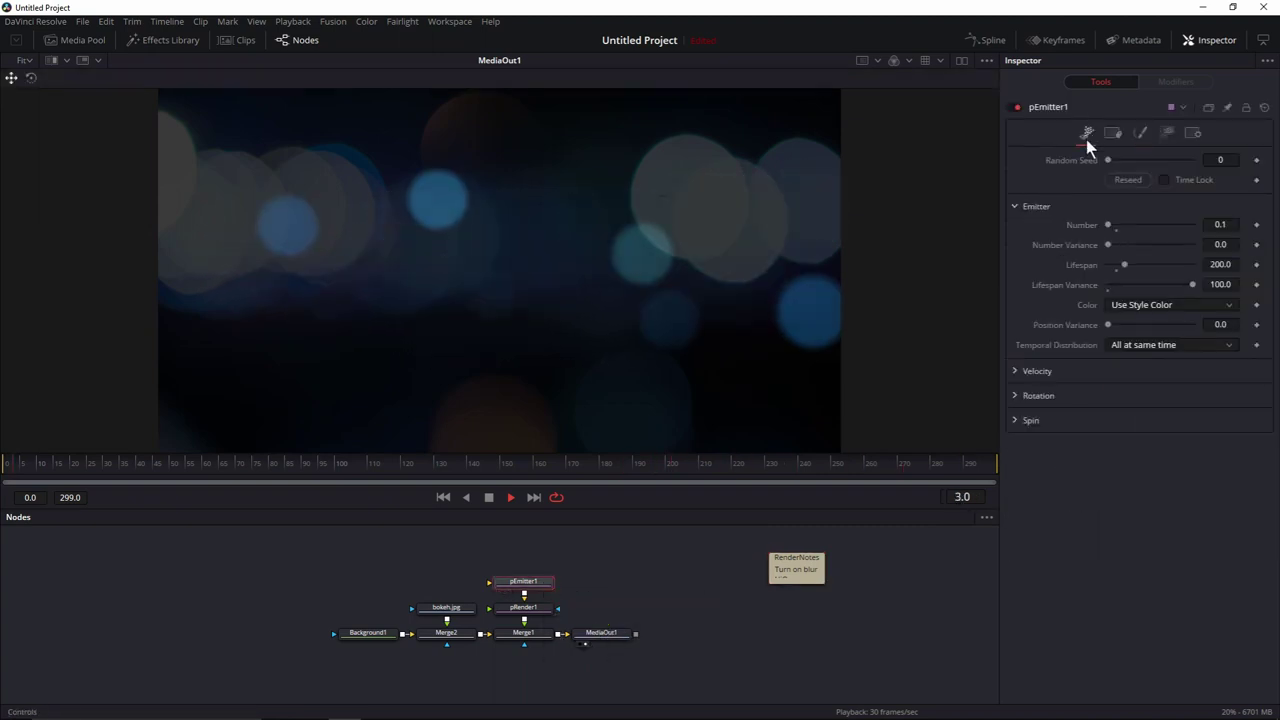
click(1015, 371)
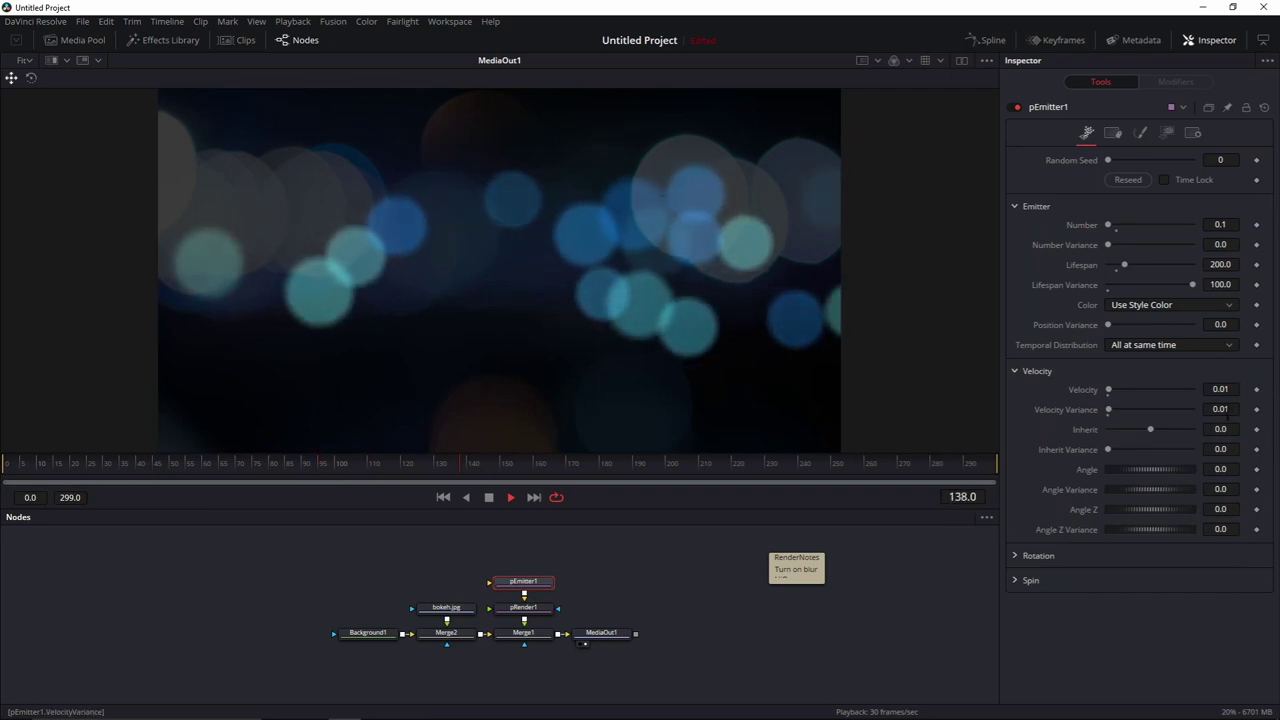
click(1220, 409)
text(0.01)
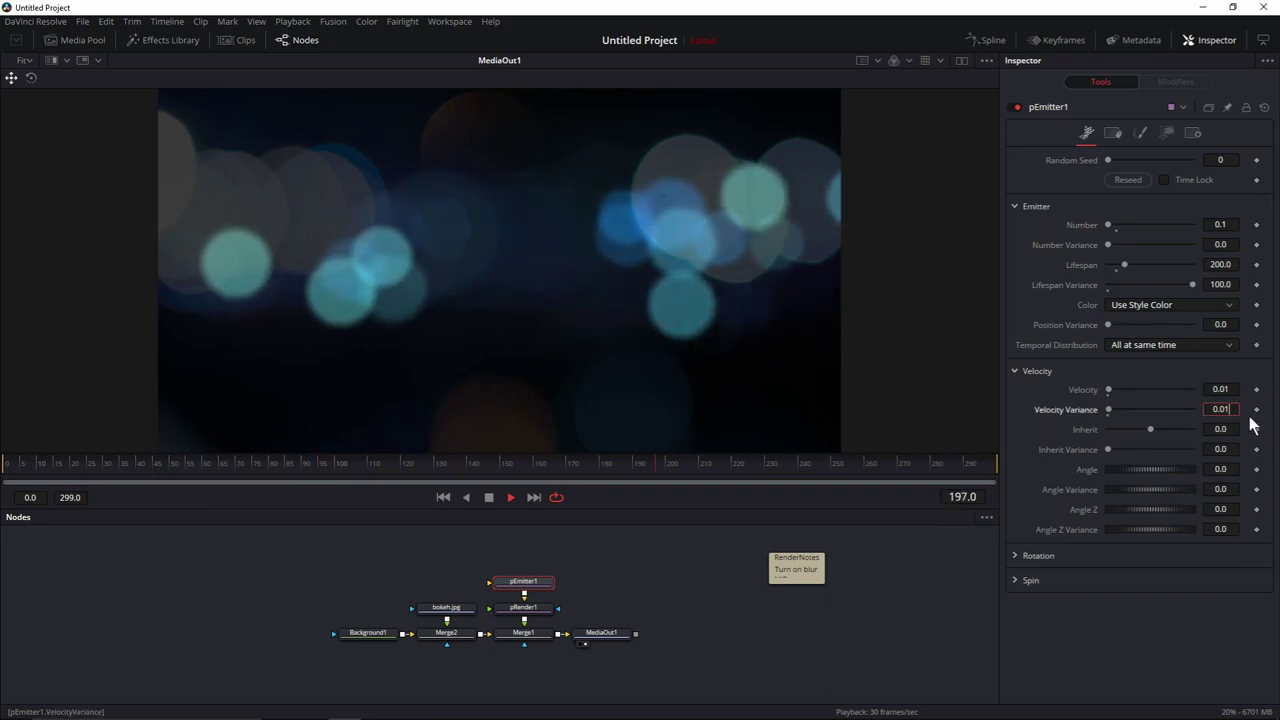
key(BackSpace)
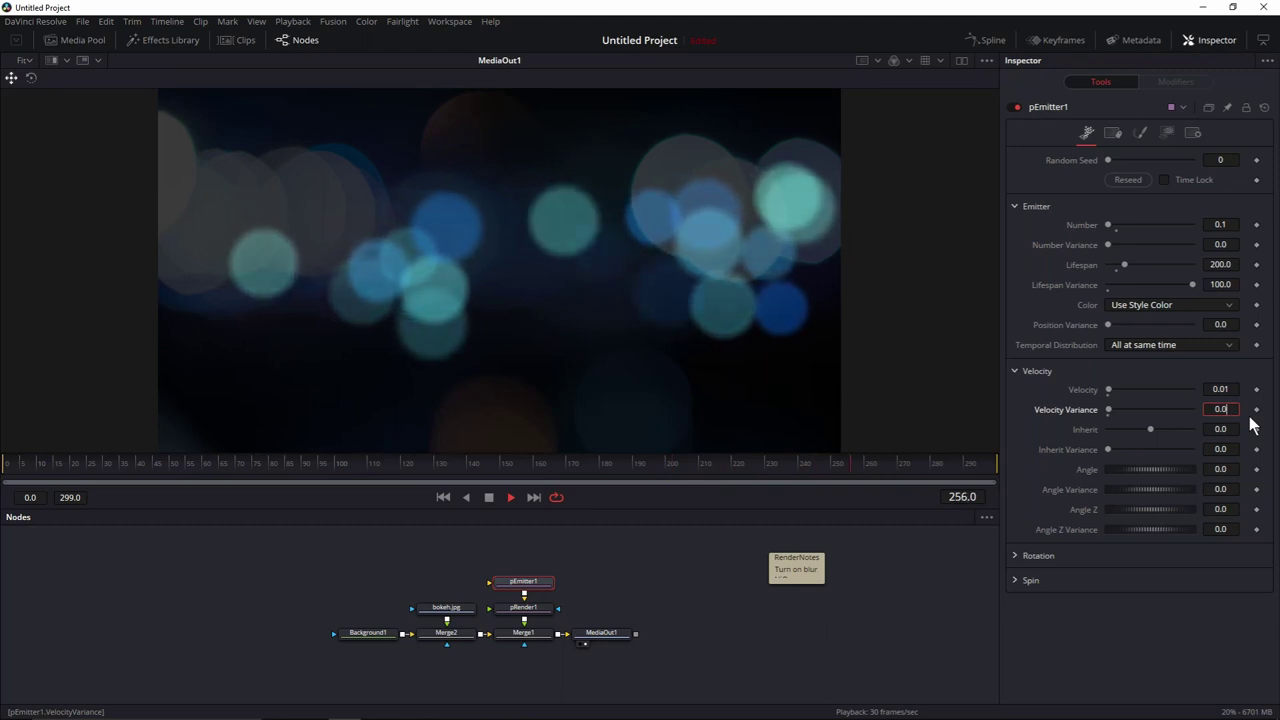
text(5)
key(Tab)
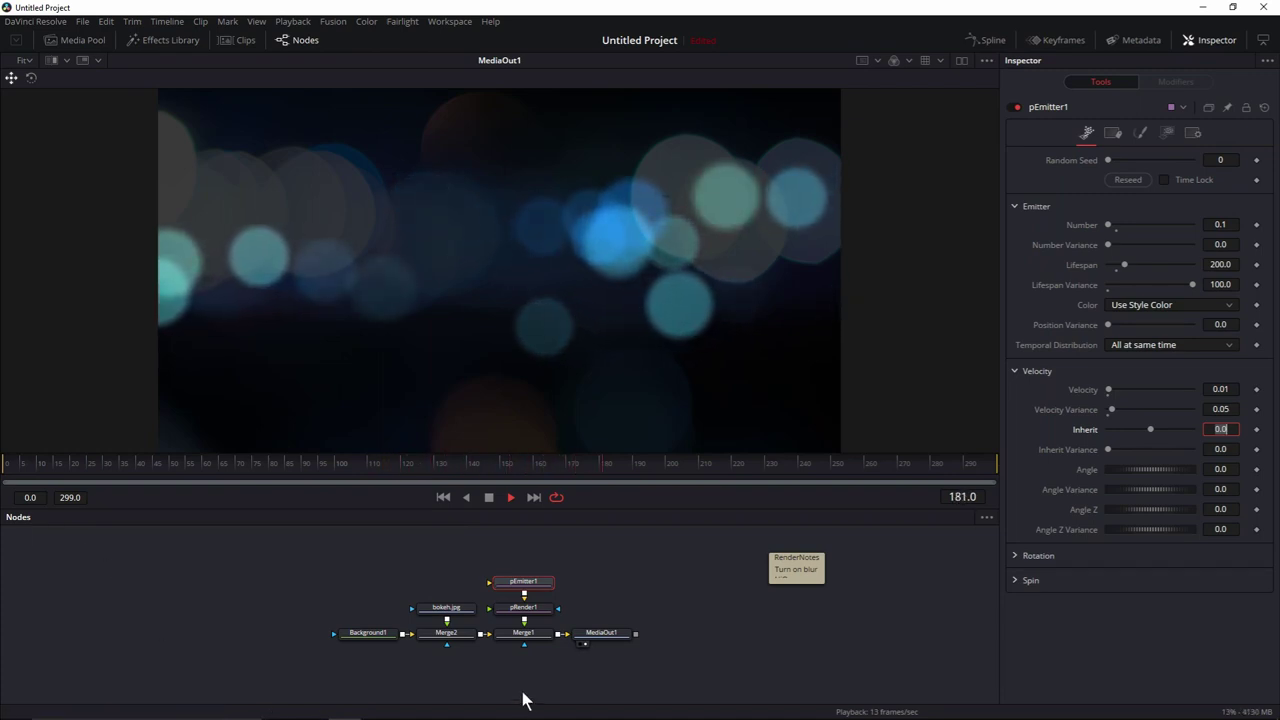
- Make room before MediaOut1 and insert a Film Grain node on the connection between Merge1 and MediaOut1
drag(587, 634, 659, 627)
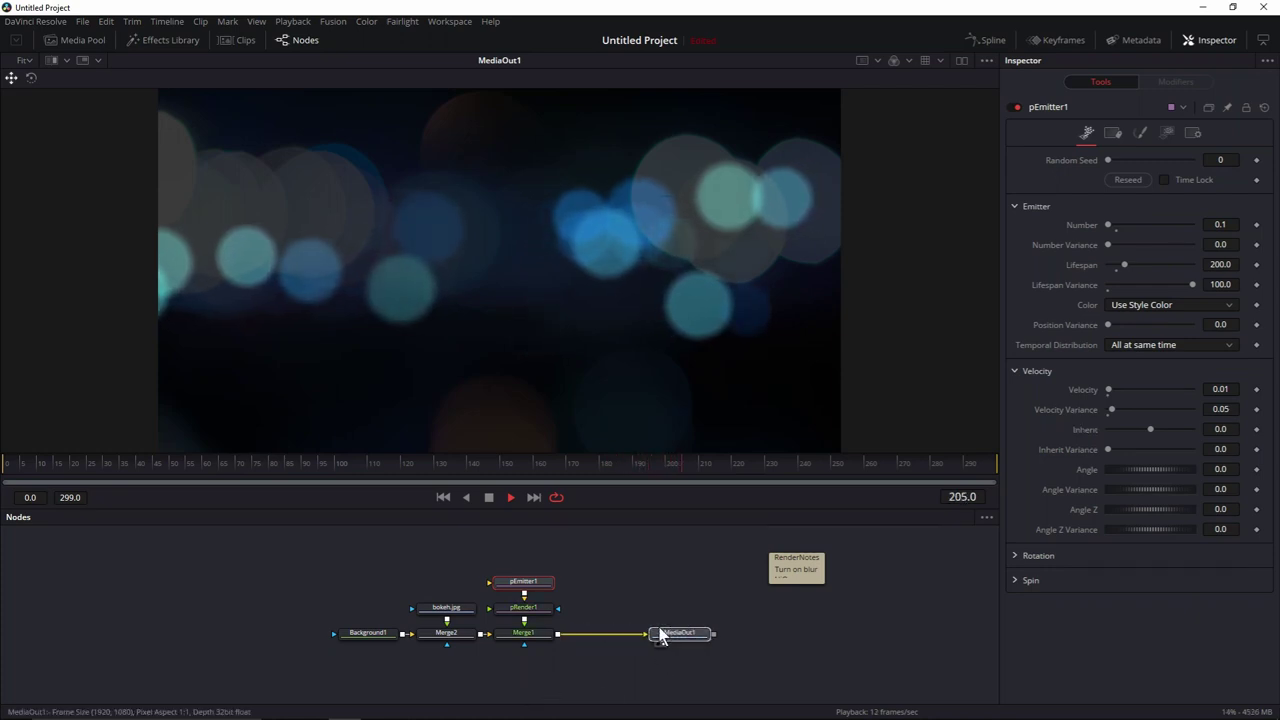
key(shift+space)
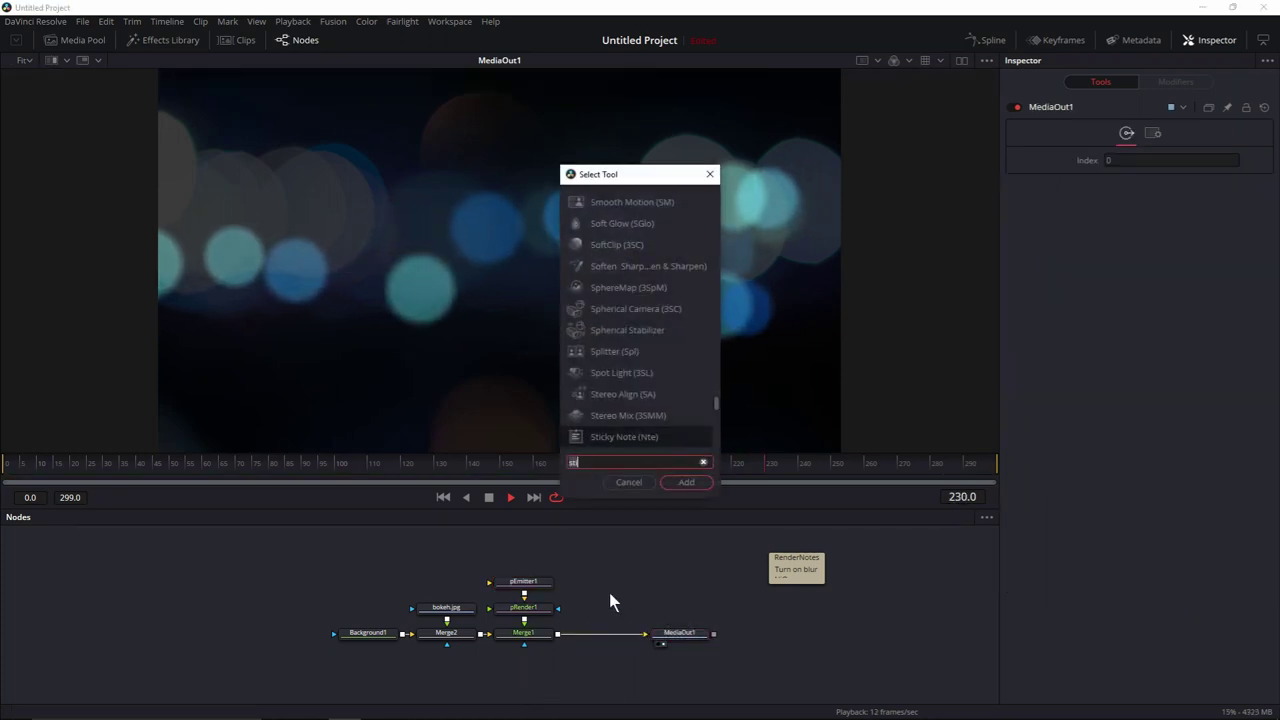
text(fil)
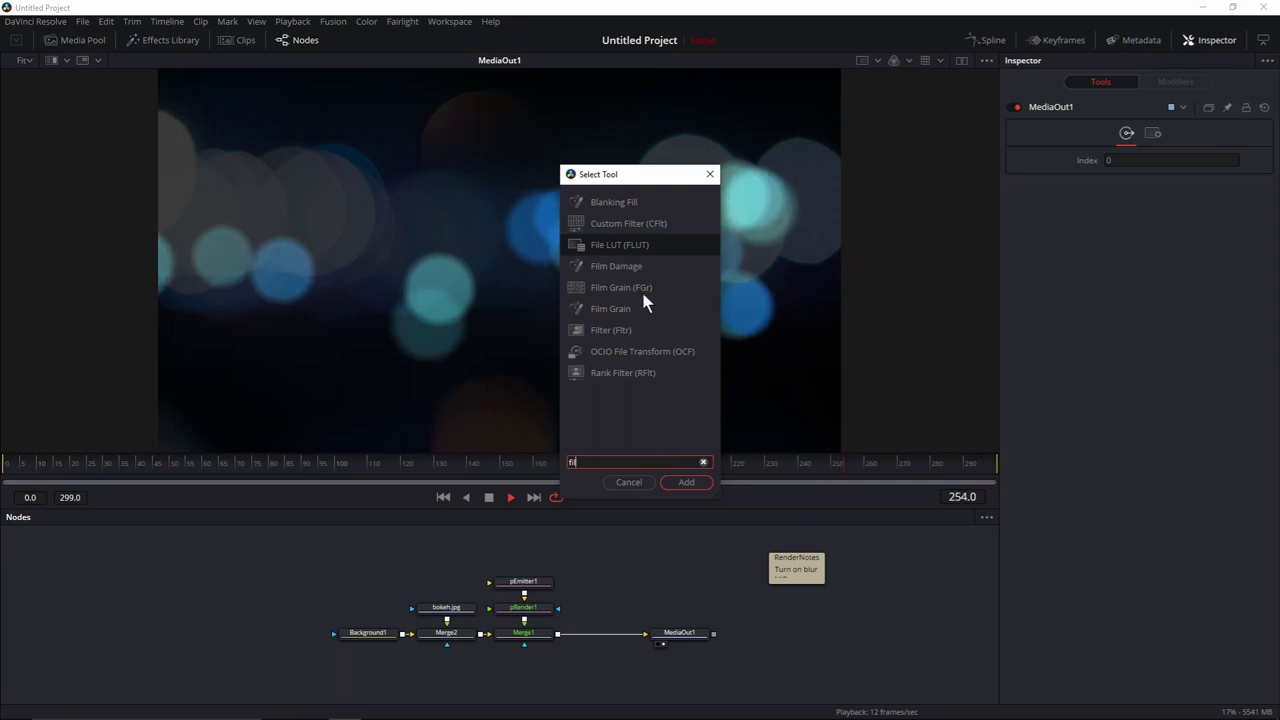
text(mgrain)
click(672, 483)
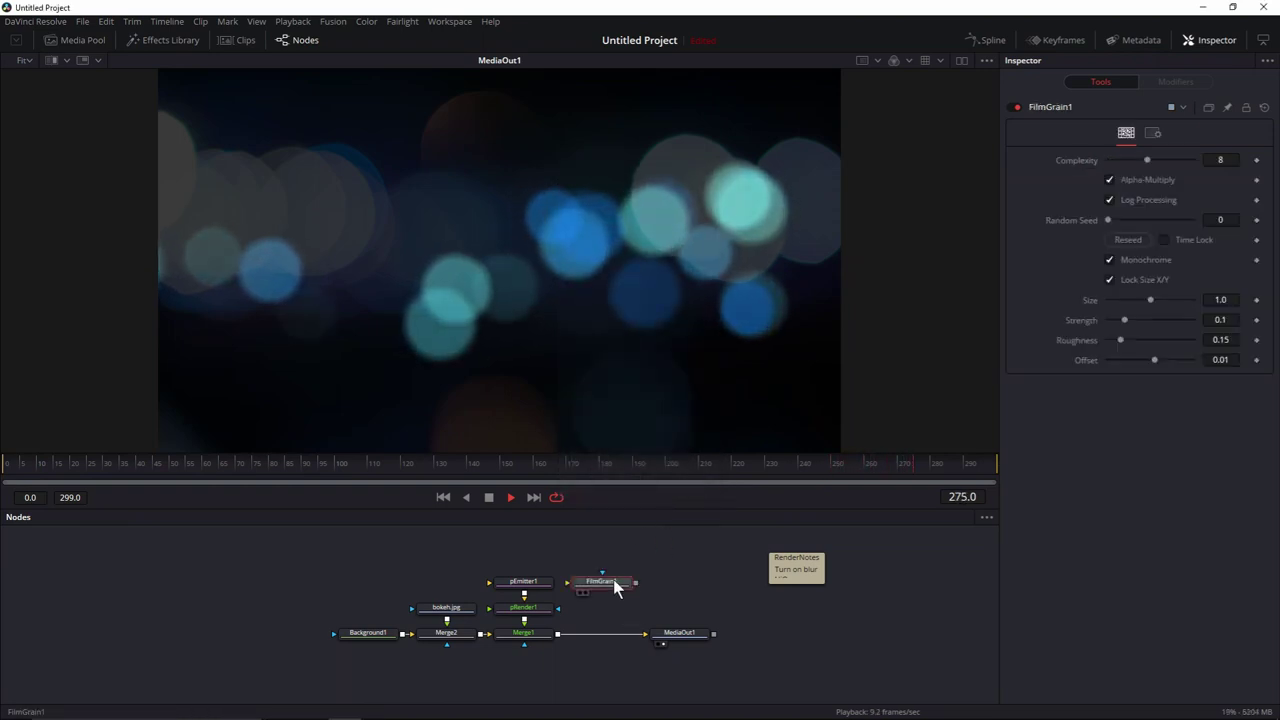
drag(613, 579, 615, 636)
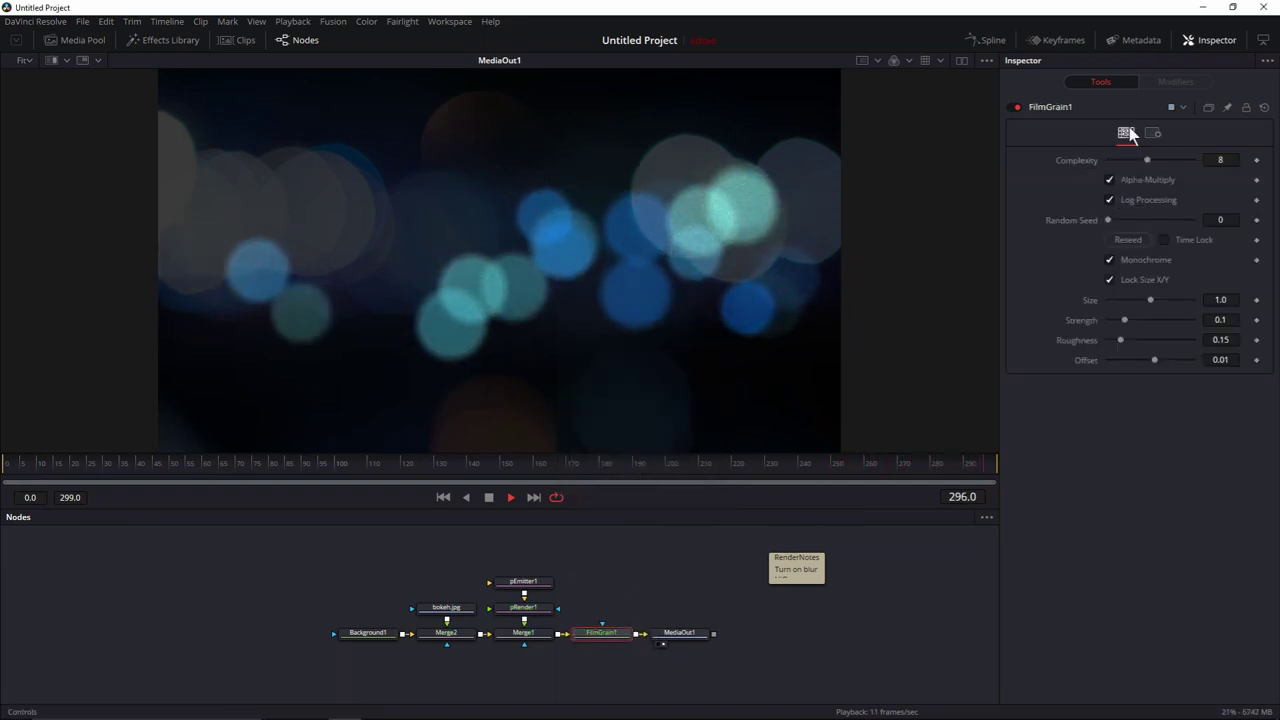
- Reduce FilmGrain1's size to 0.08, strength to about 0.035 and roughness to about 0.07 for a subtler grain
click(1113, 322)
drag(1117, 338, 1112, 339)
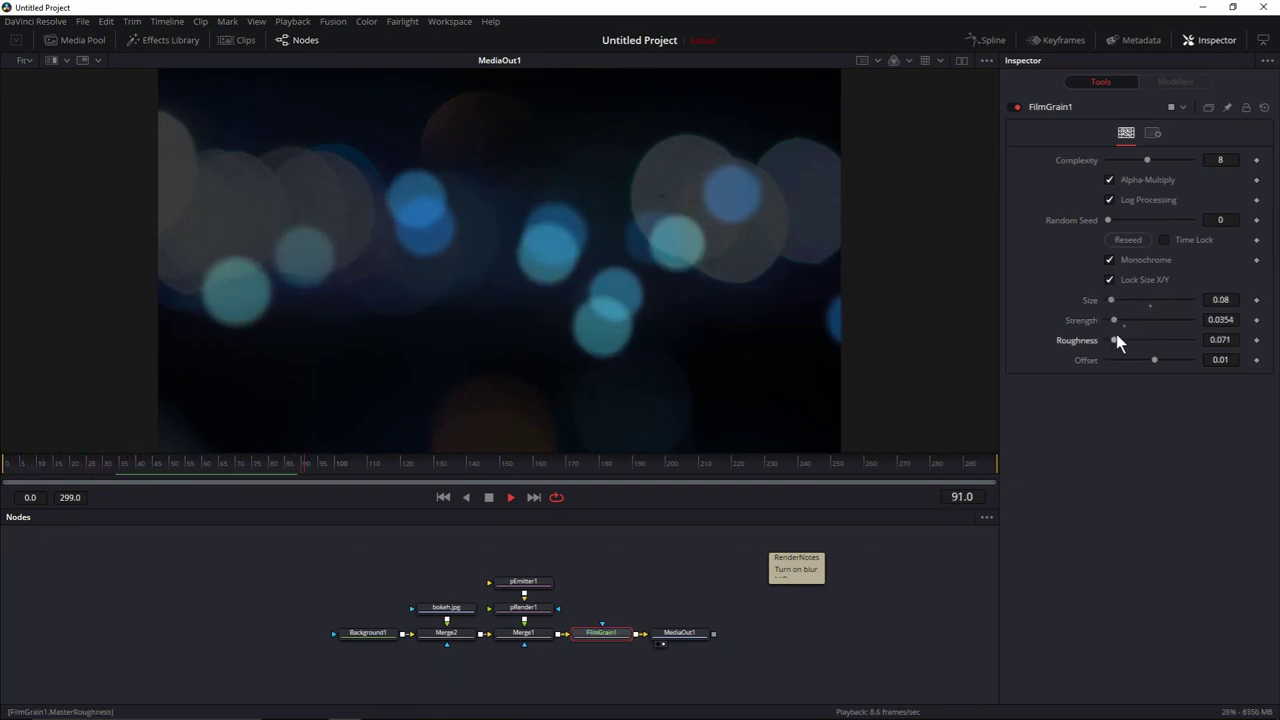
click(1113, 320)
- Lower the blend of Merge1 to 0.48 and stop the playback
click(537, 633)
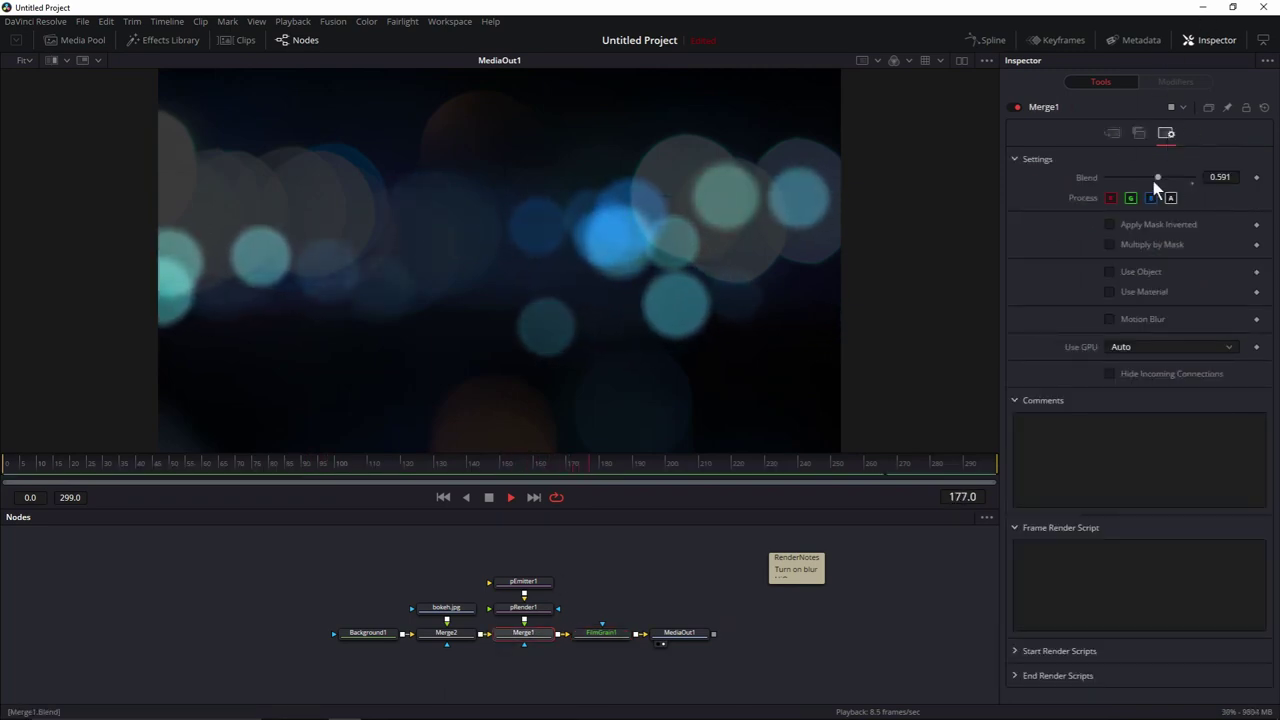
click(1147, 179)
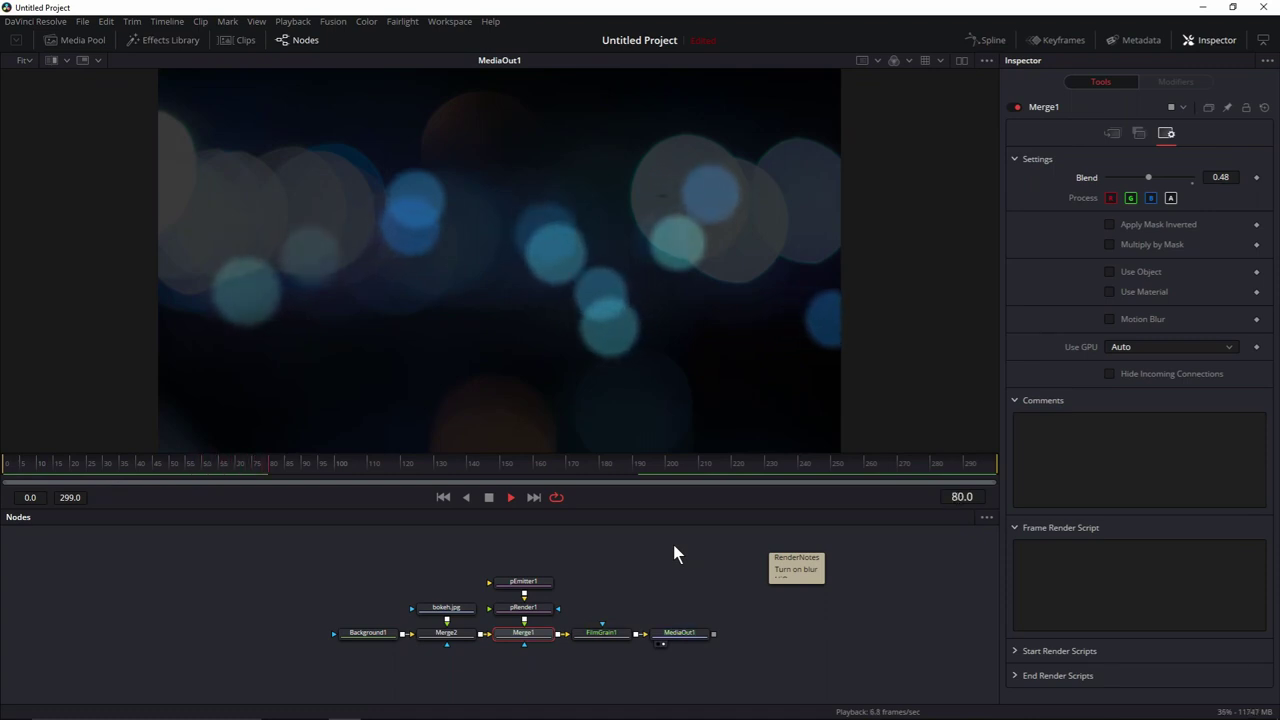
key(space)
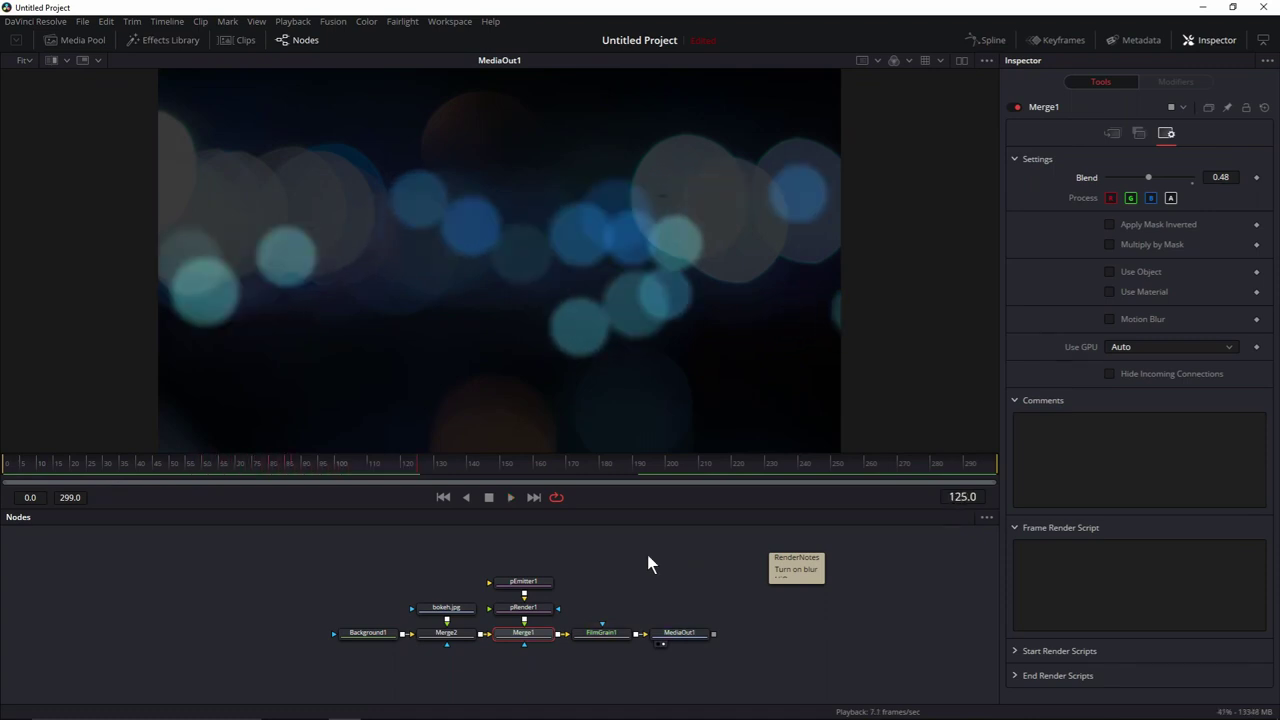